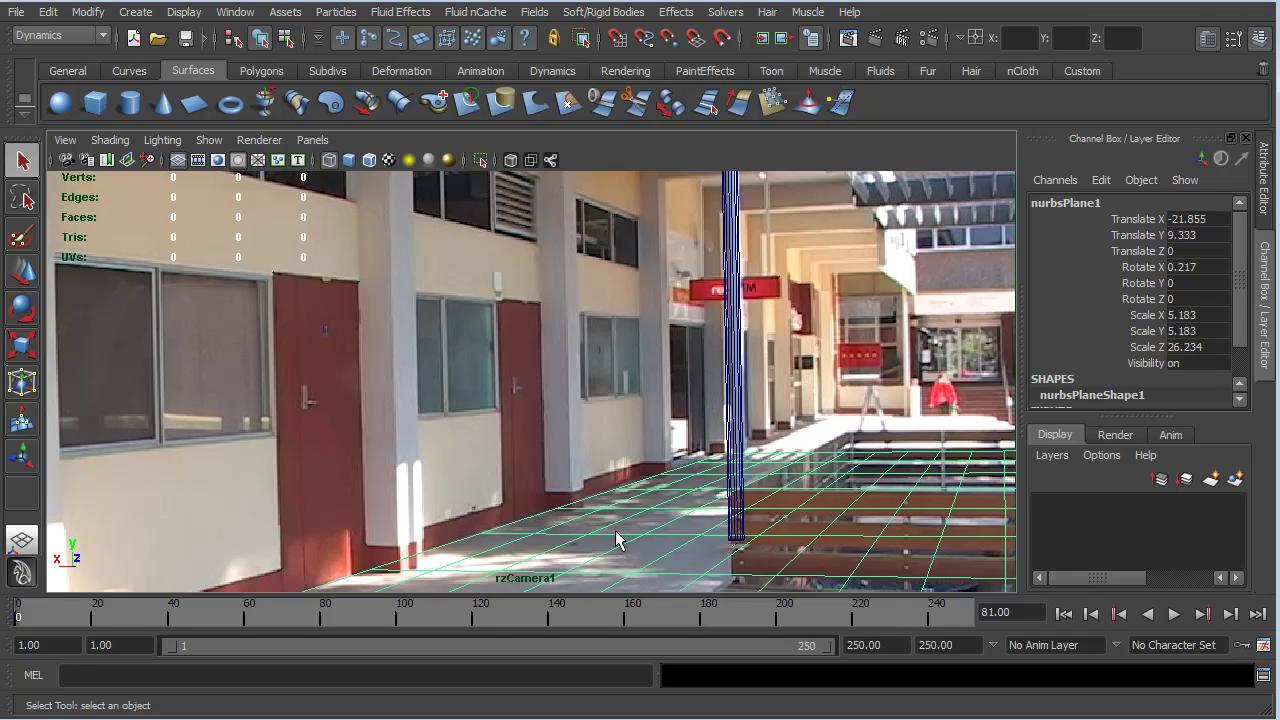
- Duplicate the ground plane nurbsPlane1 to create nurbsPlane2
key("ctrl+d")
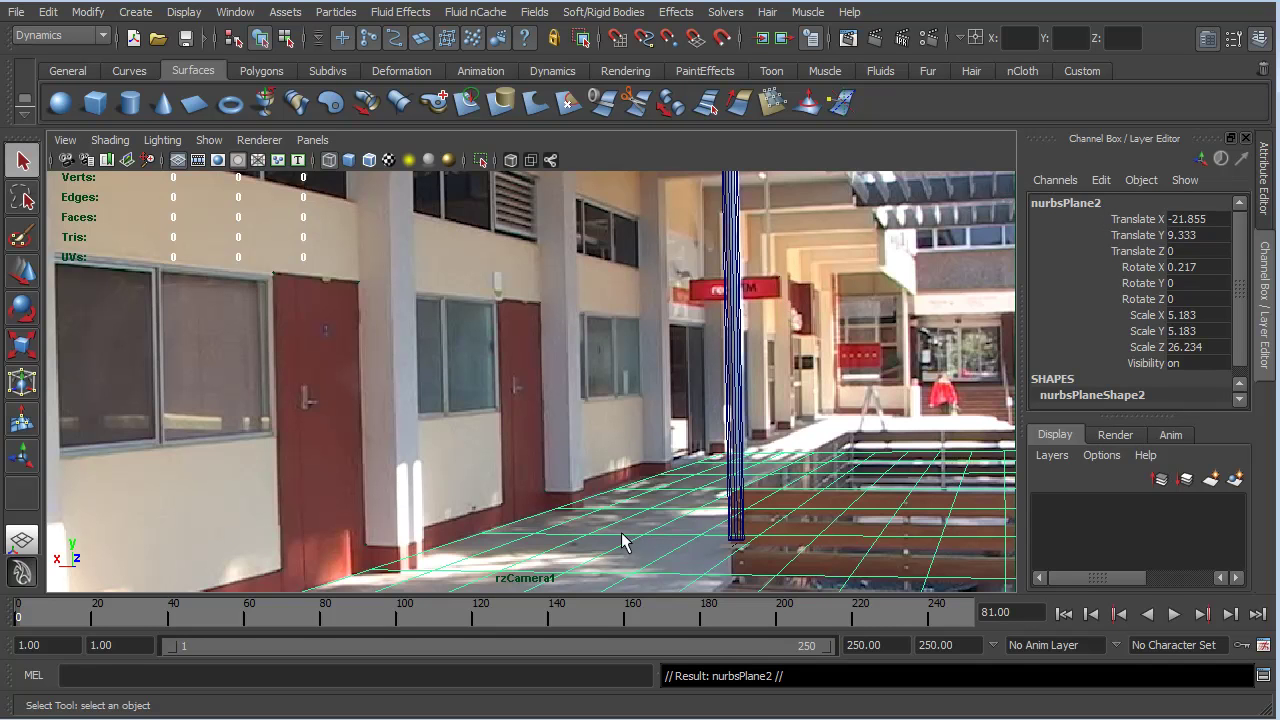
- Rotate nurbsPlane2 to about -89.9 on Z so it stands upright along the wall
key("e")
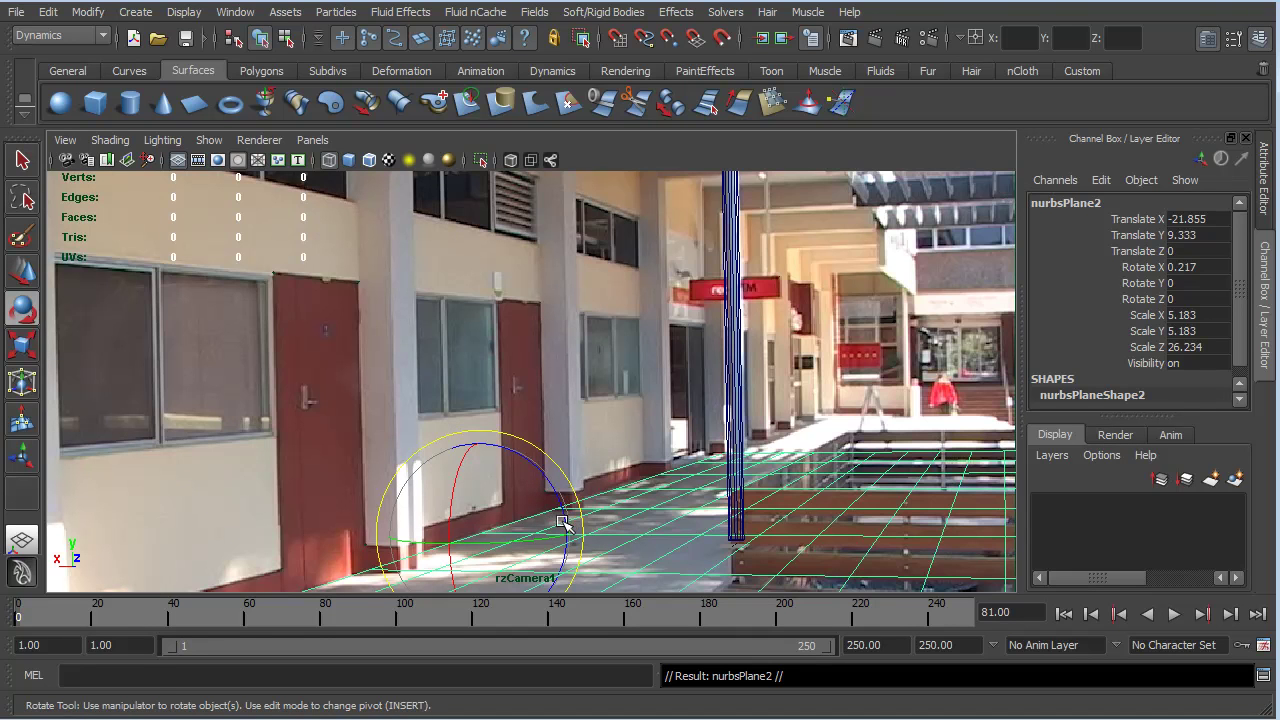
left_click_drag(564, 530, 568, 0)
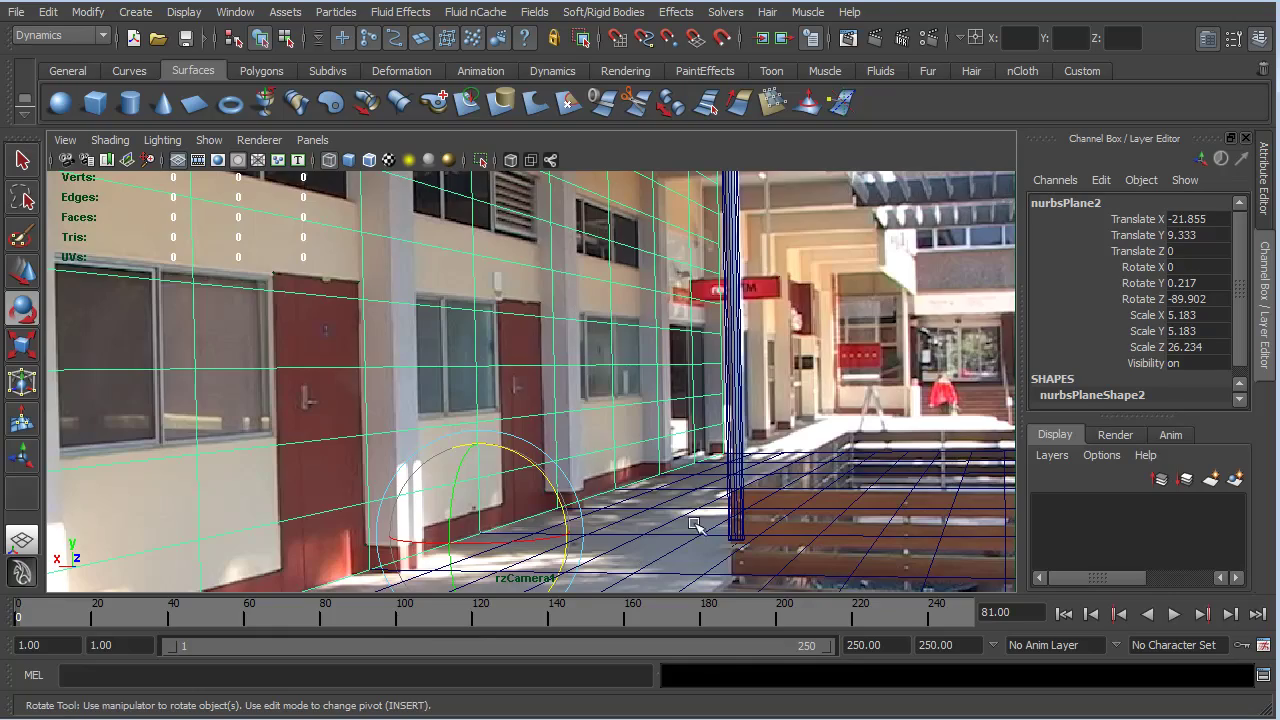
- Play and scrub the footage to check the ground and wall plane fit, then deselect
key("alt+v")
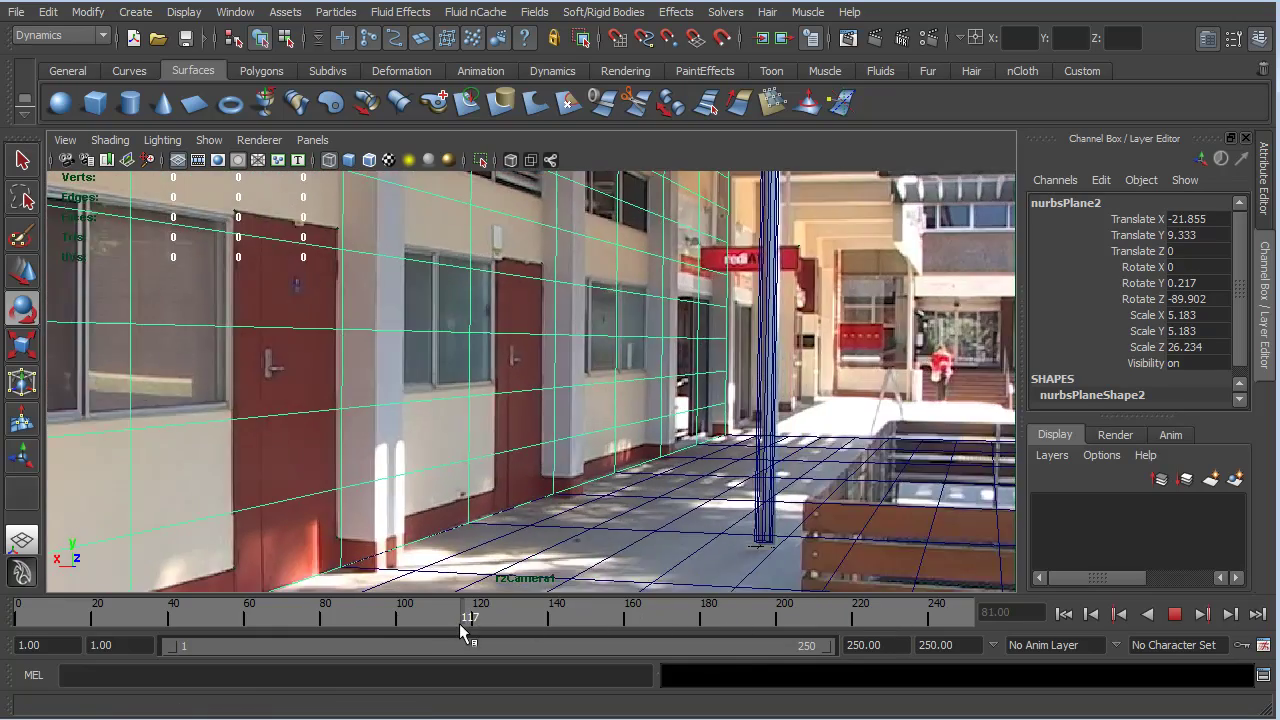
mouse_move(389, 627)
left_mouse_down()
mouse_move(44, 625)
mouse_move(537, 610)
mouse_move(675, 586)
mouse_move(943, 571)
mouse_move(486, 614)
left_mouse_up()
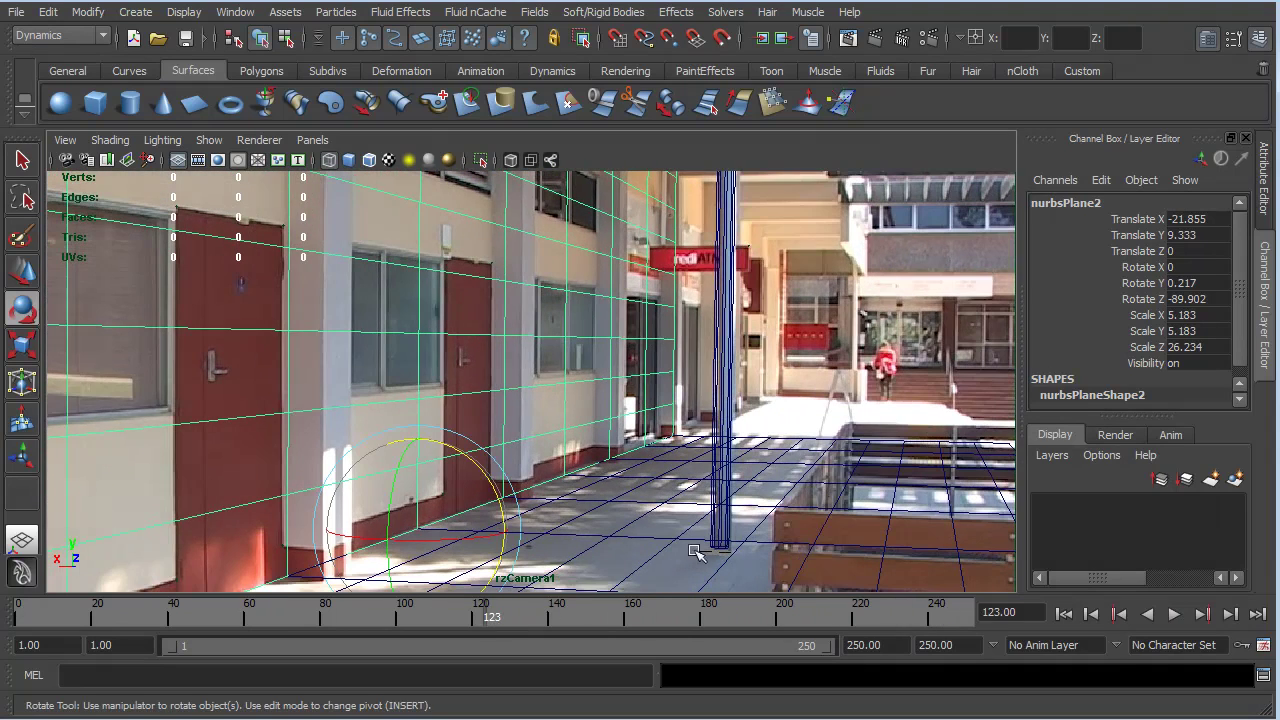
left_click(763, 416)
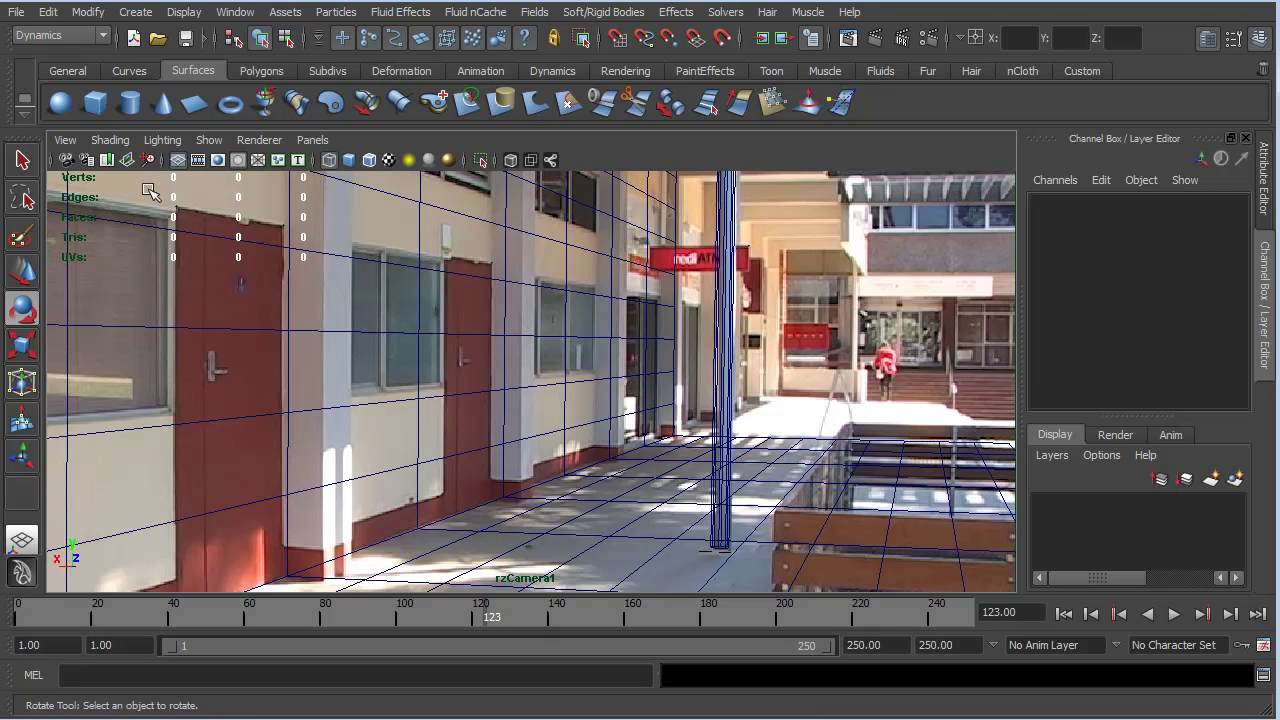
- Create nurbsCube1, scale it uniformly to 51.821 and move it into the corridor near the wall
left_click(96, 104)
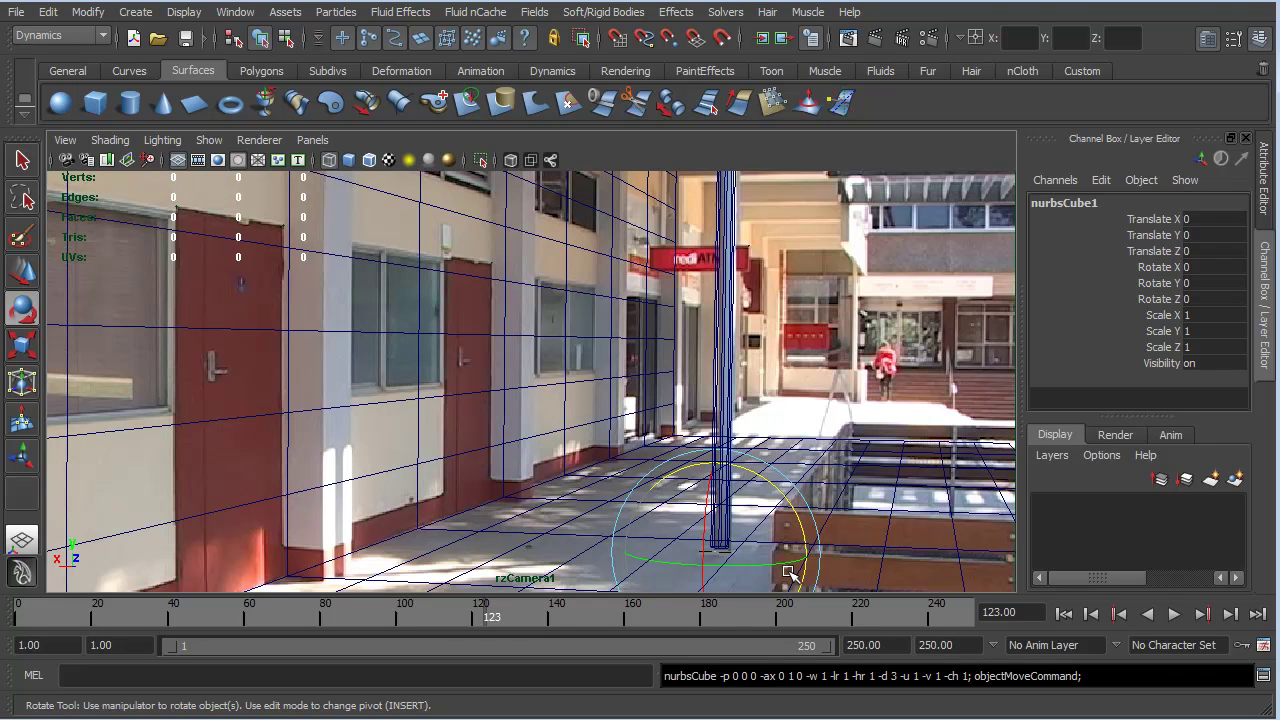
key("r")
left_click_drag(713, 556, 782, 566)
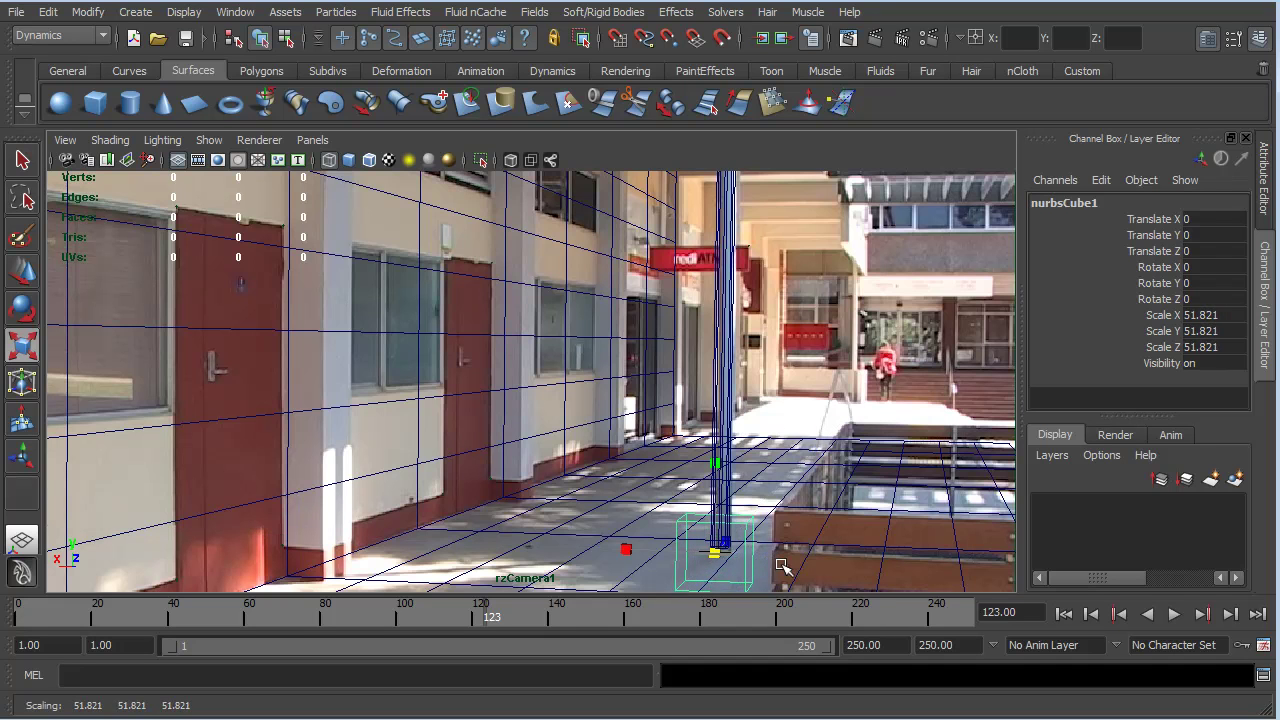
key("w")
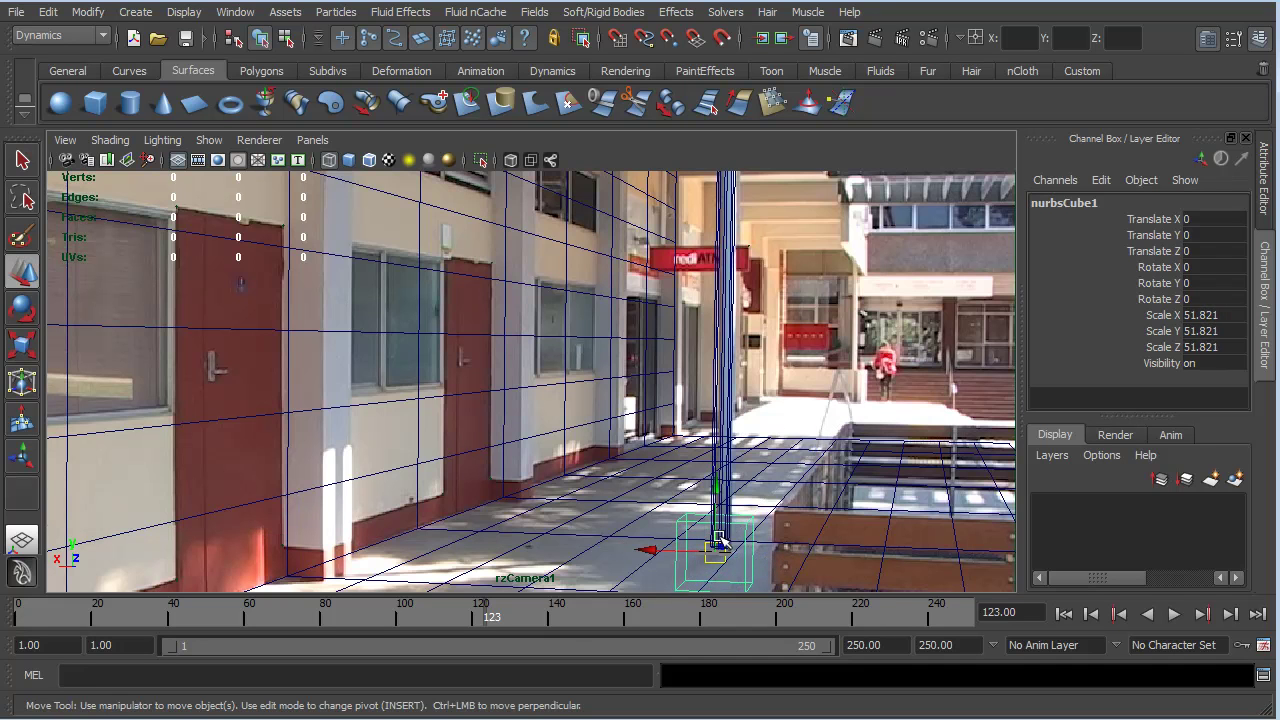
left_click_drag(714, 552, 576, 417)
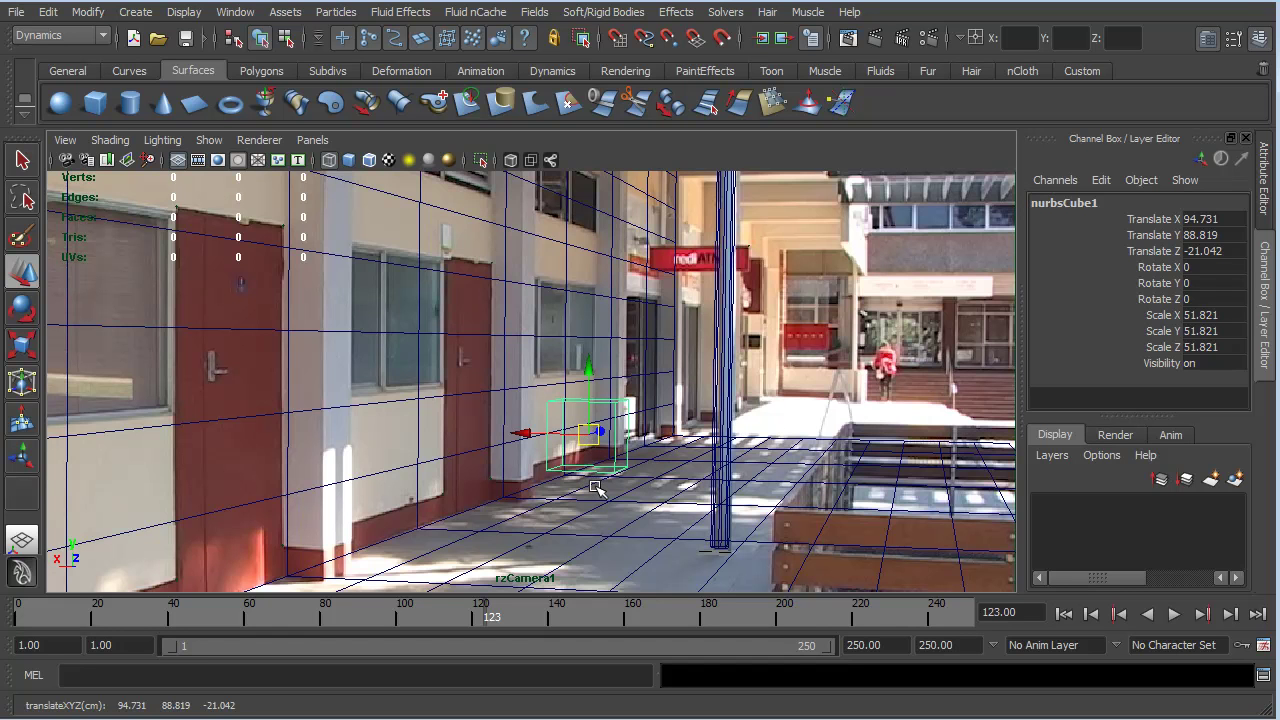
- Frame and orbit around nurbsCube1, then enter pivot editing with curve snapping on
key("f")
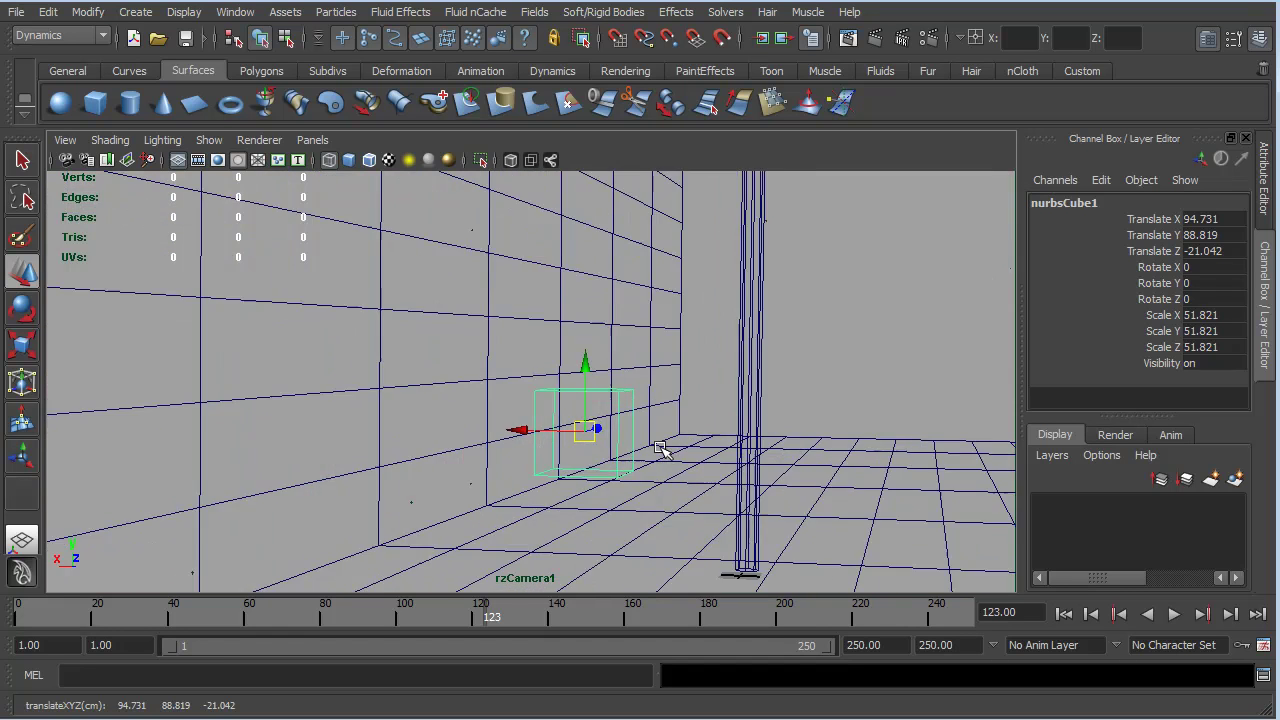
scroll(735, 427, "down", 3)
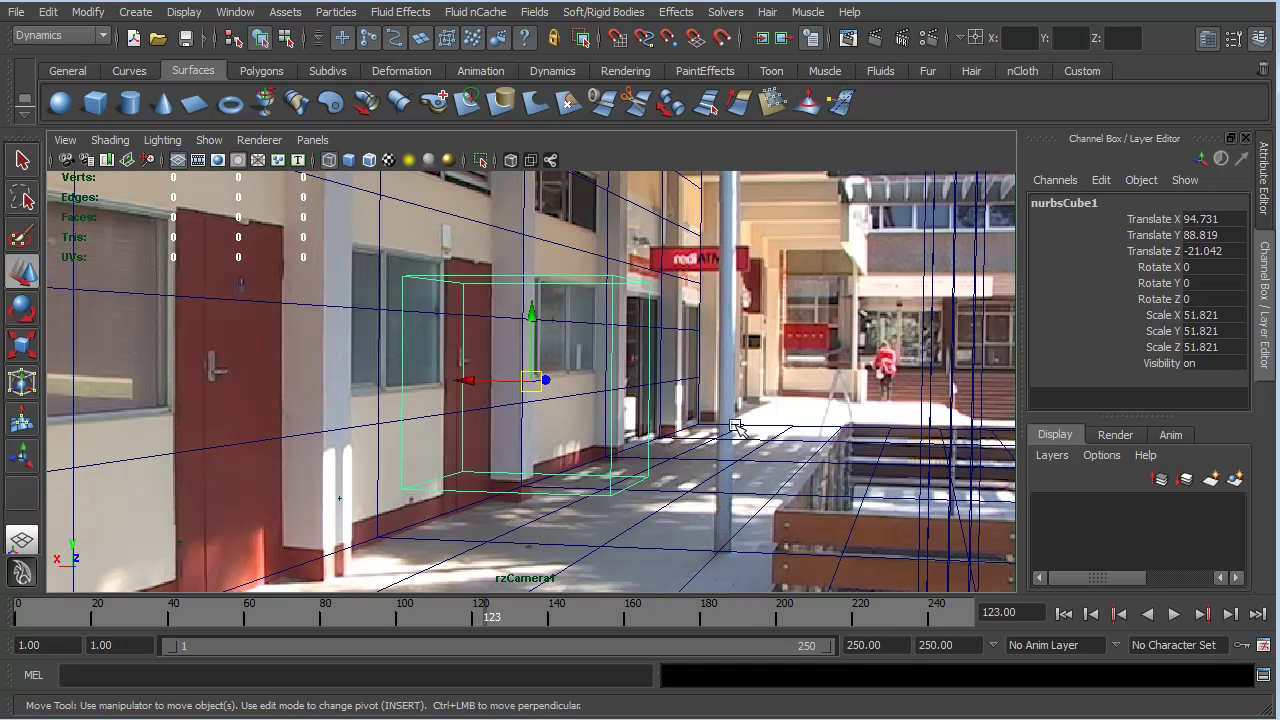
left_click_drag(678, 522, 714, 515, "alt")
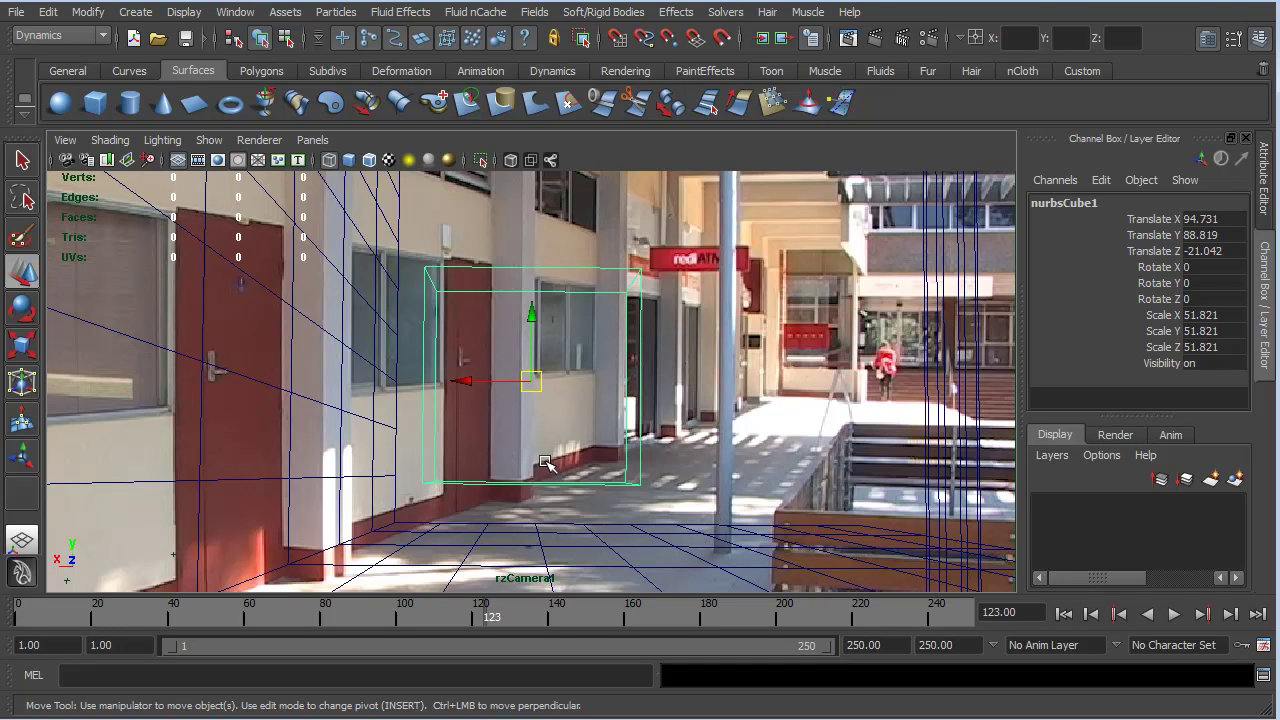
key("Insert")
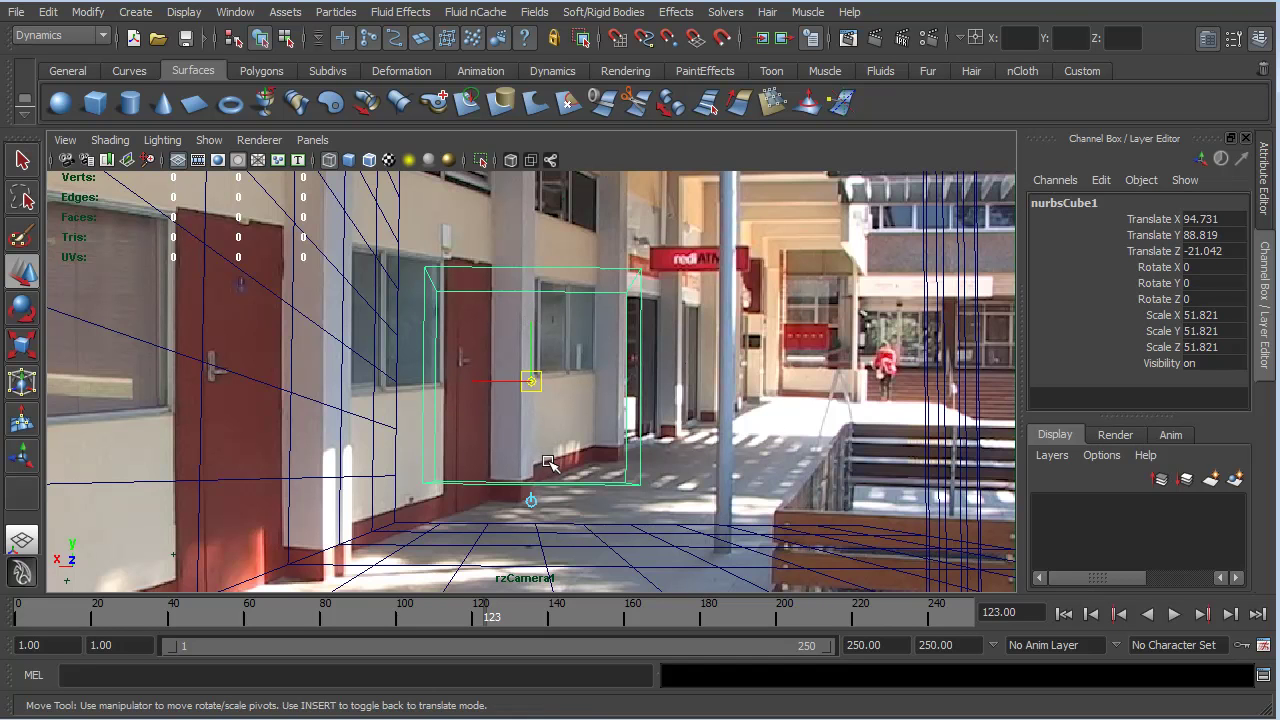
key("c")
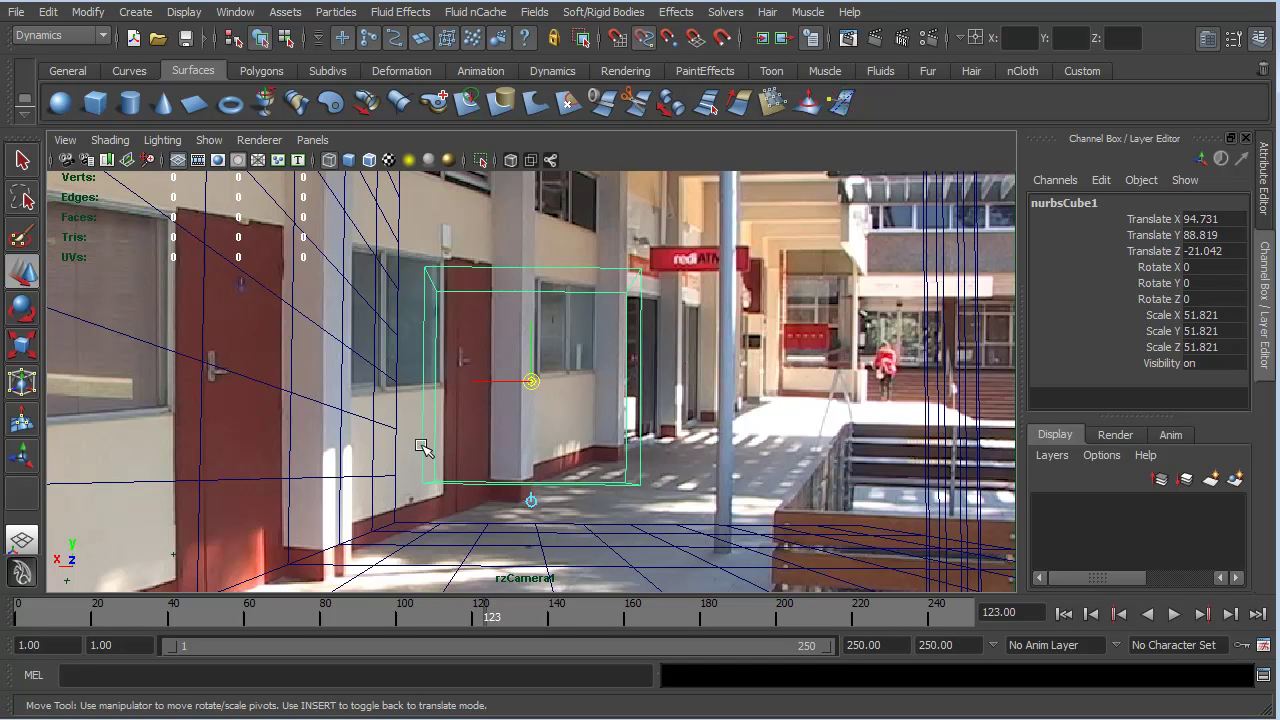
- Move the cube's pivot to its lower-left corner and set the footage to frame 118
middle_click_drag(423, 450, 422, 486)
key("Insert")
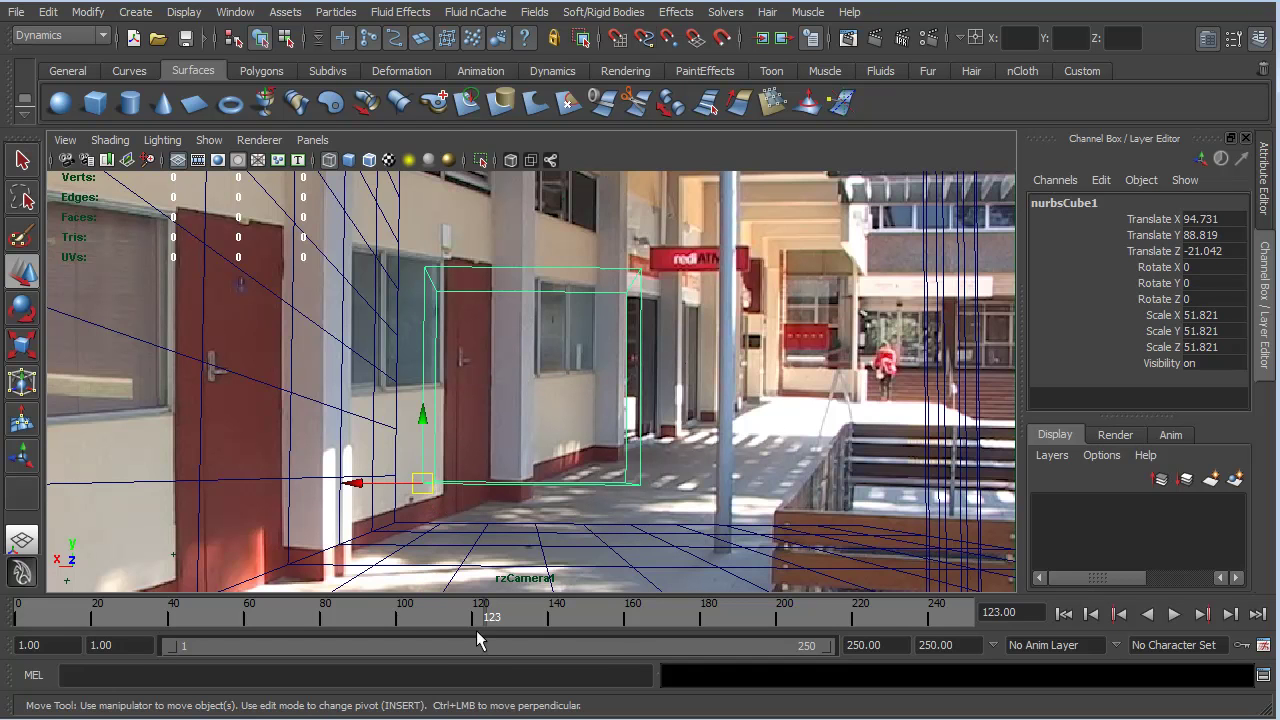
mouse_move(487, 618)
left_mouse_down()
mouse_move(408, 616)
mouse_move(501, 629)
left_mouse_up()
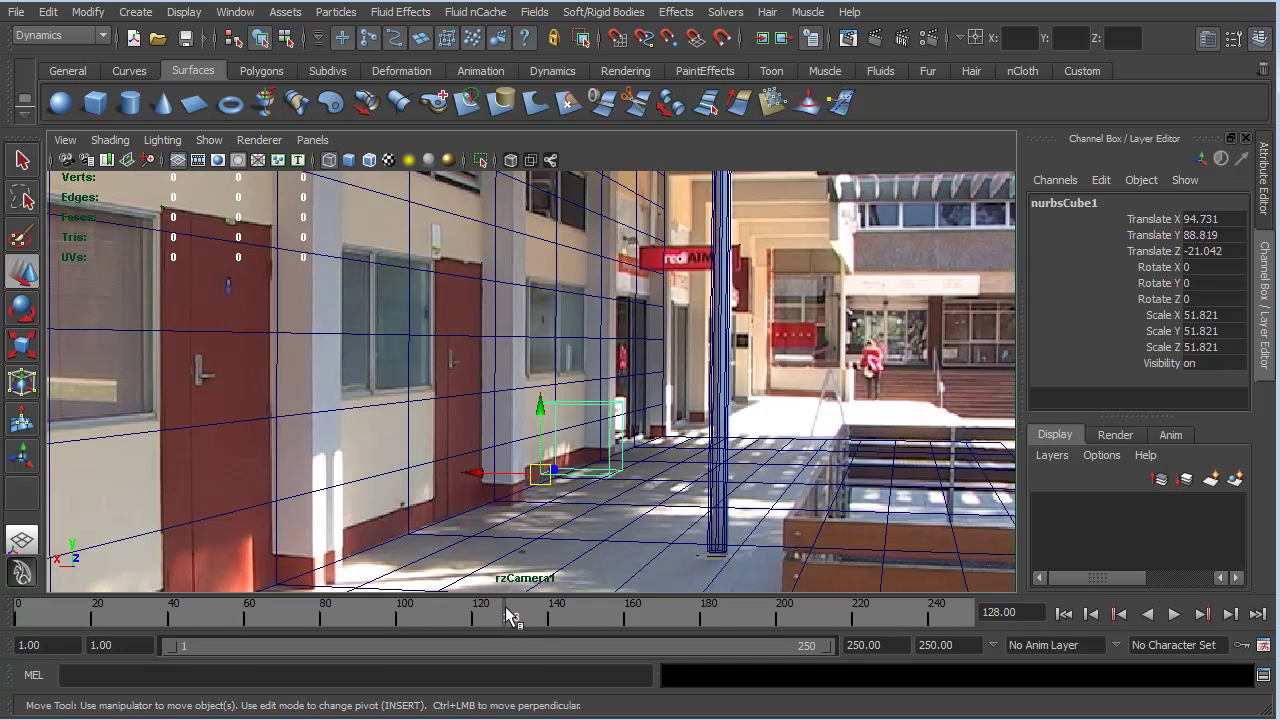
left_click_drag(504, 606, 467, 610)
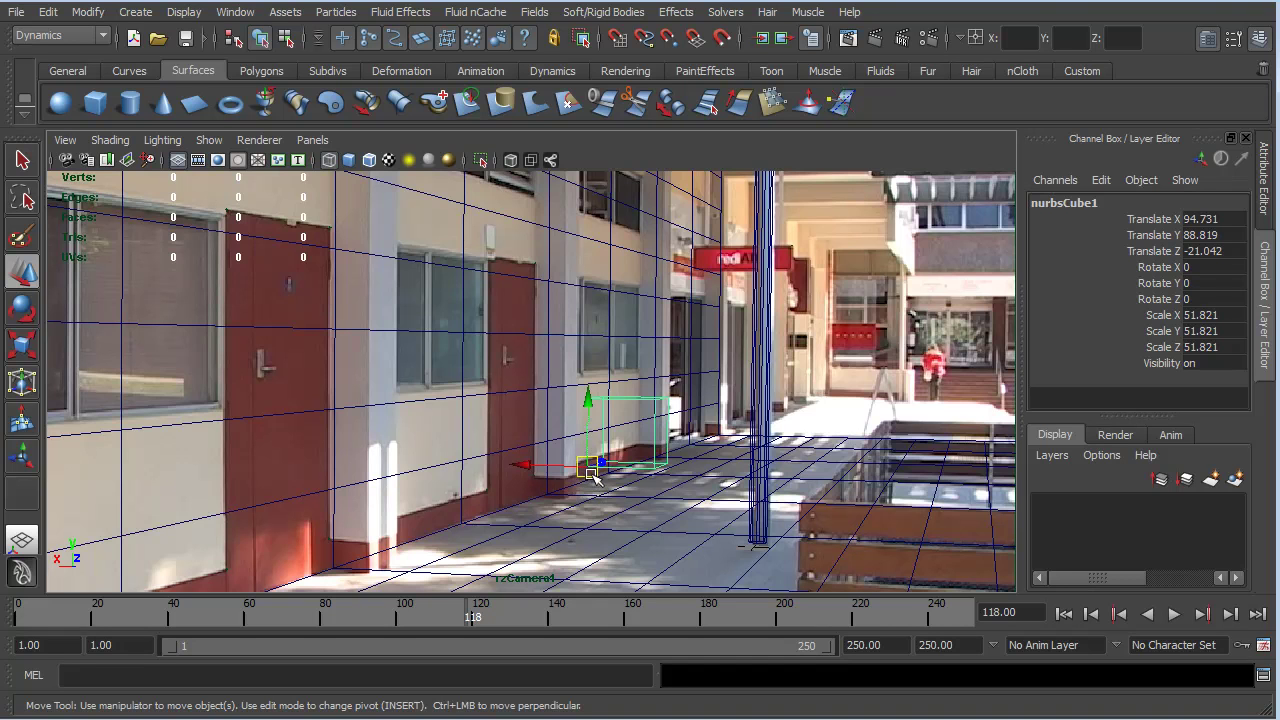
- Lower the cube to Translate Y 36.237 so it rests on the corridor floor
key("c")
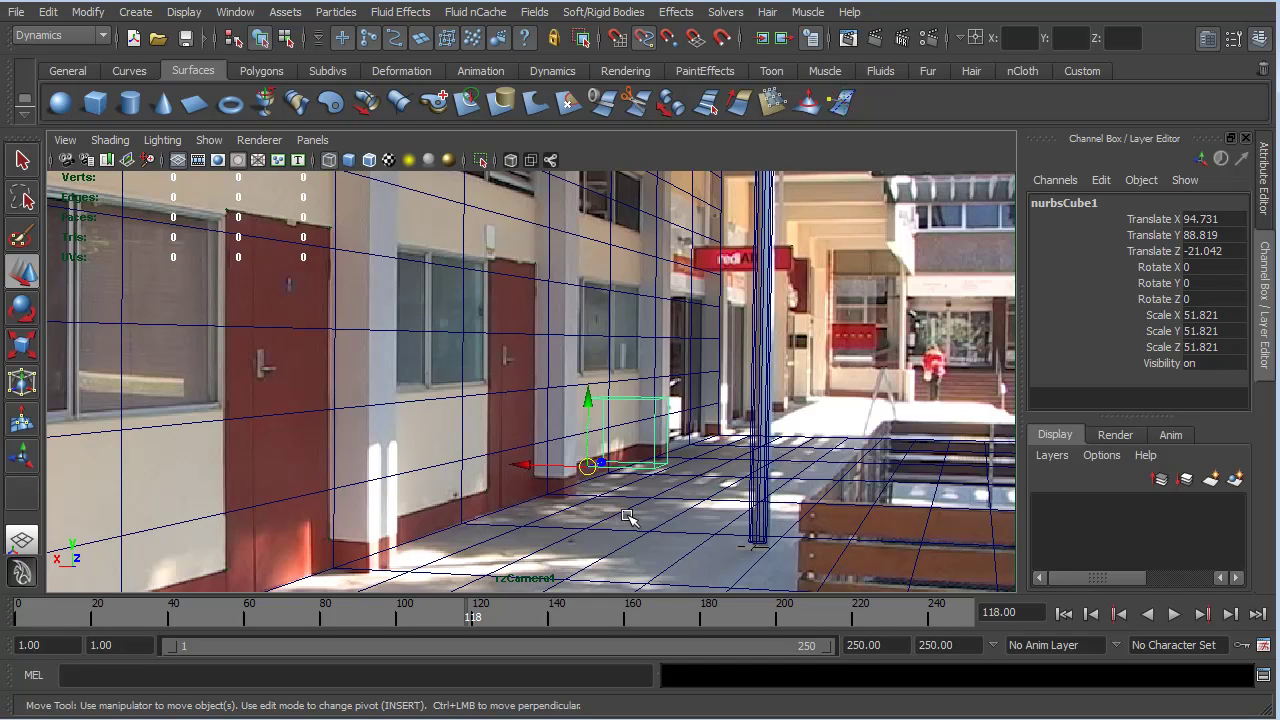
left_click(589, 401)
middle_click_drag(456, 572, 438, 574)
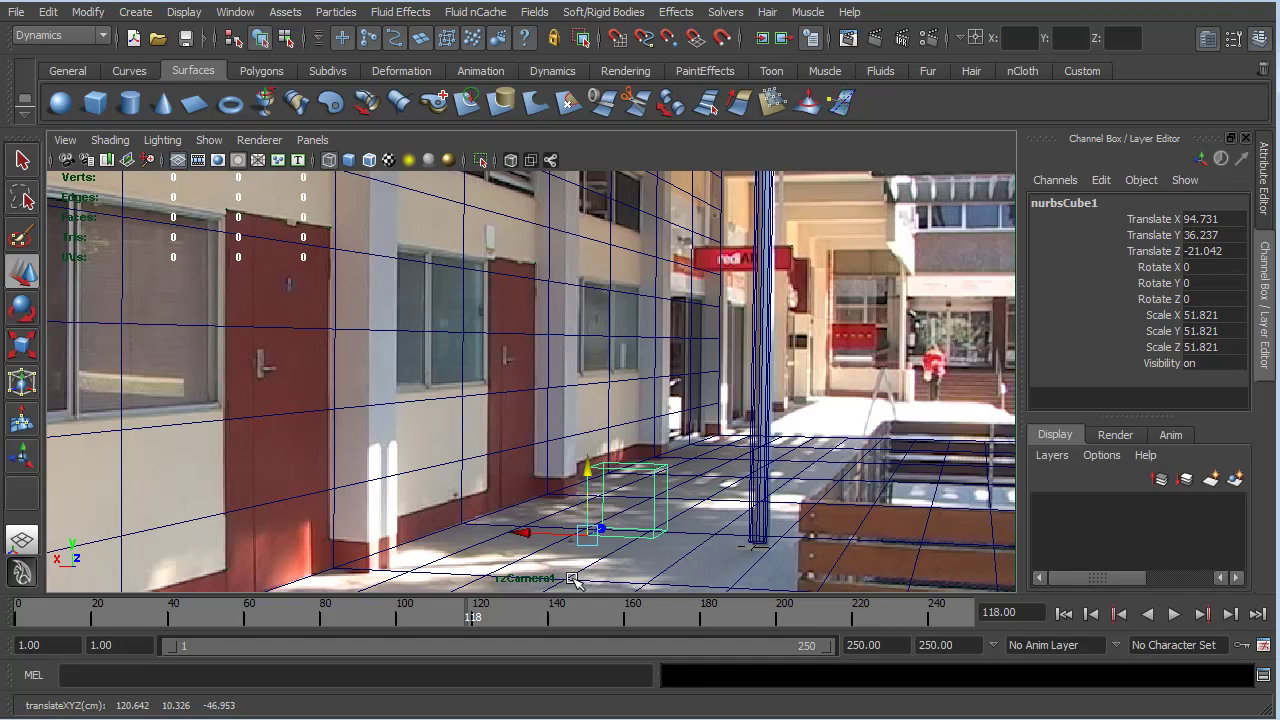
- Slide the cube to Translate X 211.381, Z -244.595 at the pillar's base
left_click(529, 534)
key("c")
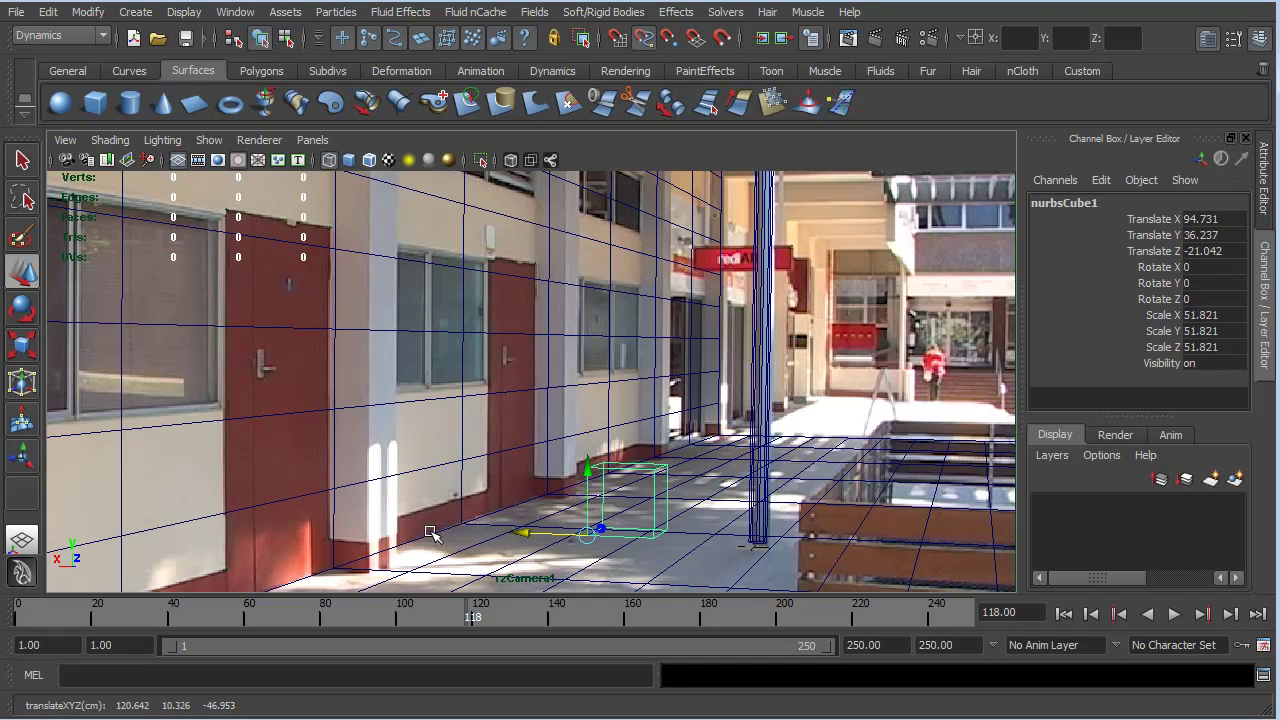
middle_click_drag(426, 536, 420, 537)
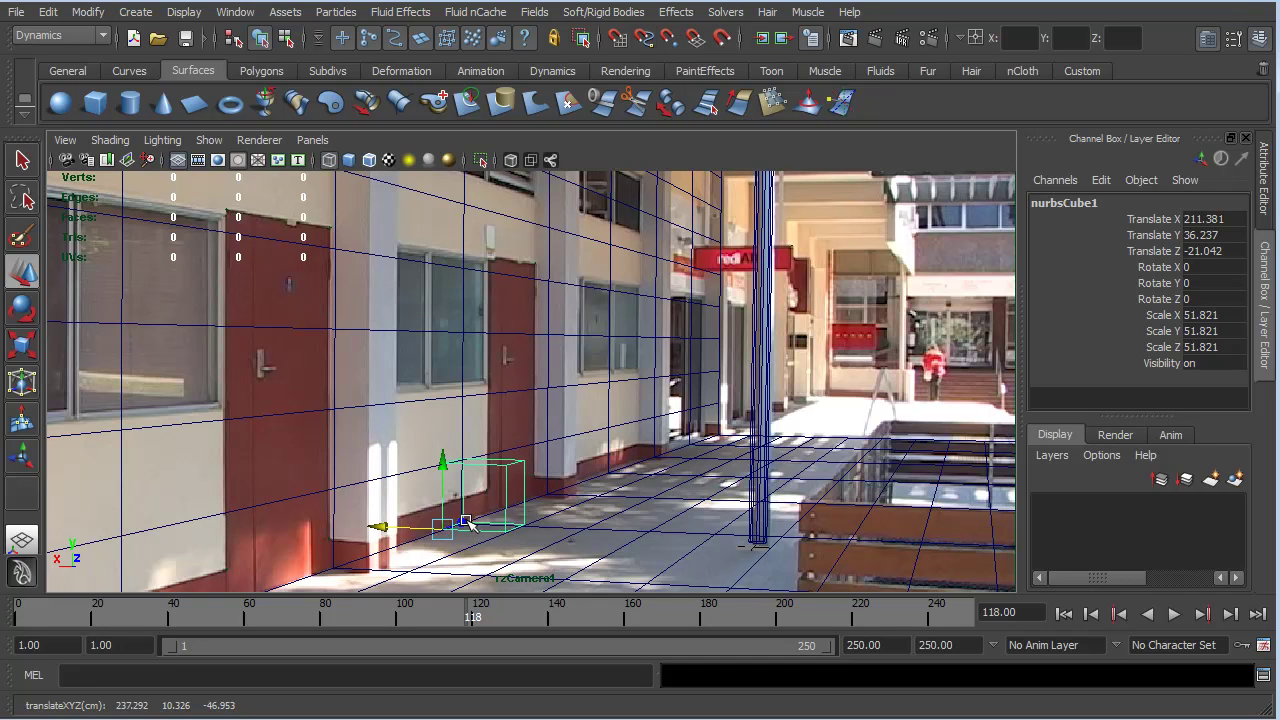
middle_click_drag(466, 522, 369, 569)
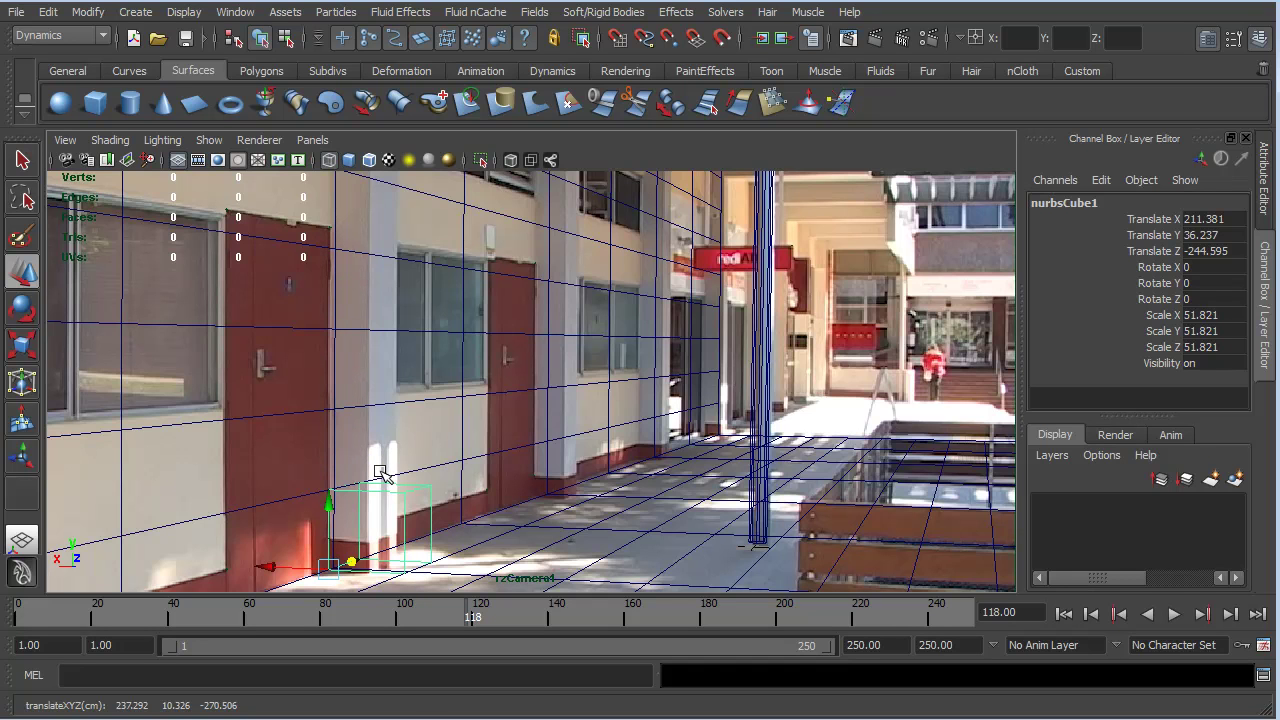
- Scale the cube to 27.16 on X and Z and stretch it to 150.53 on Y
key("e")
key("r")
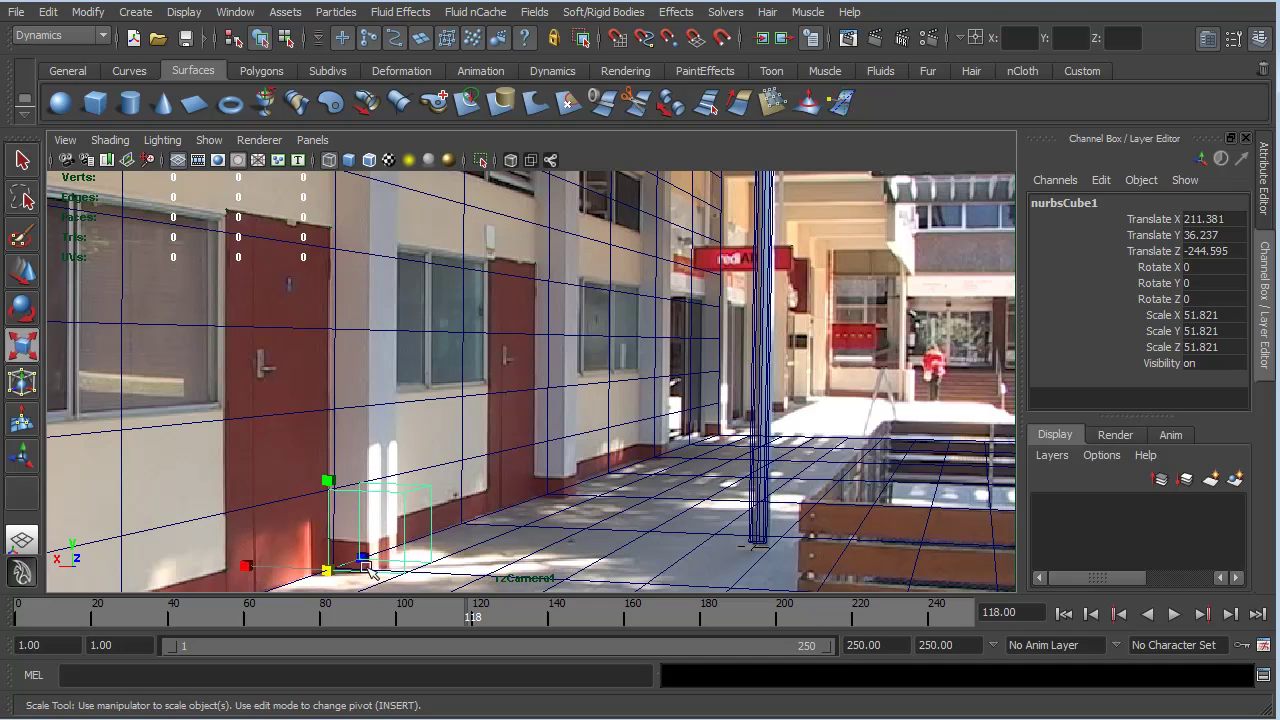
left_click_drag(326, 570, 286, 579)
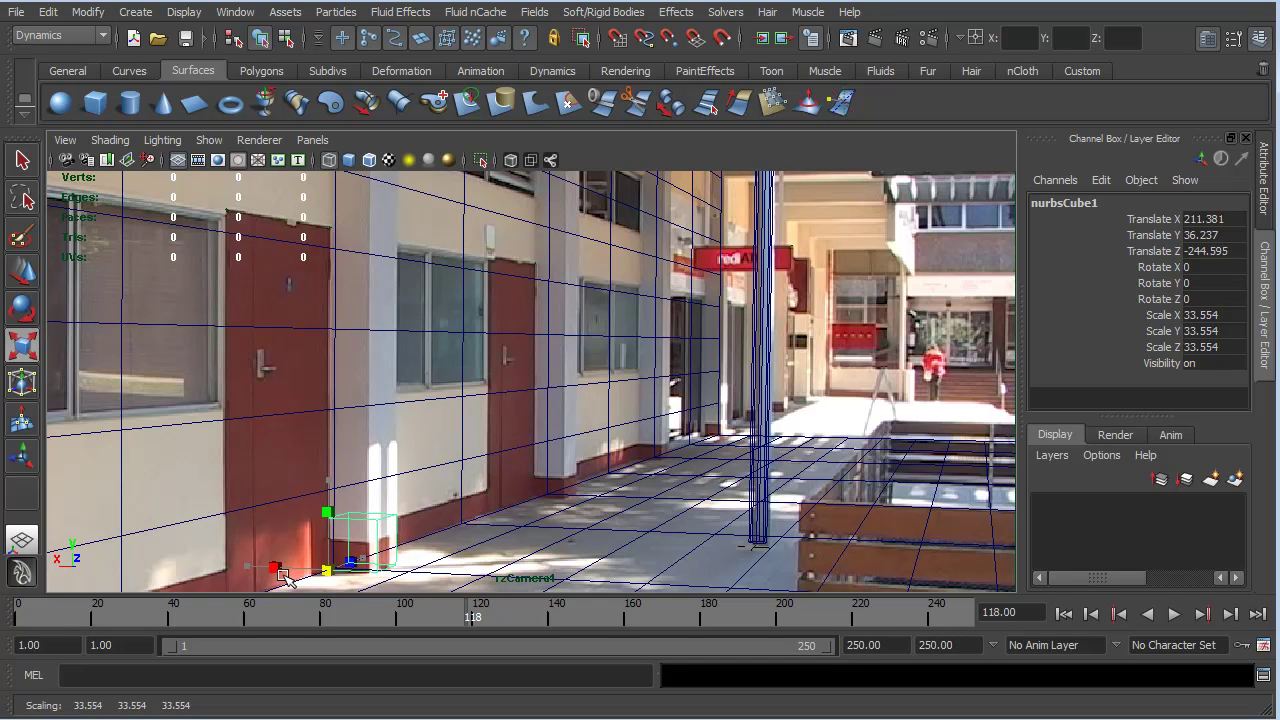
left_click_drag(284, 577, 270, 583)
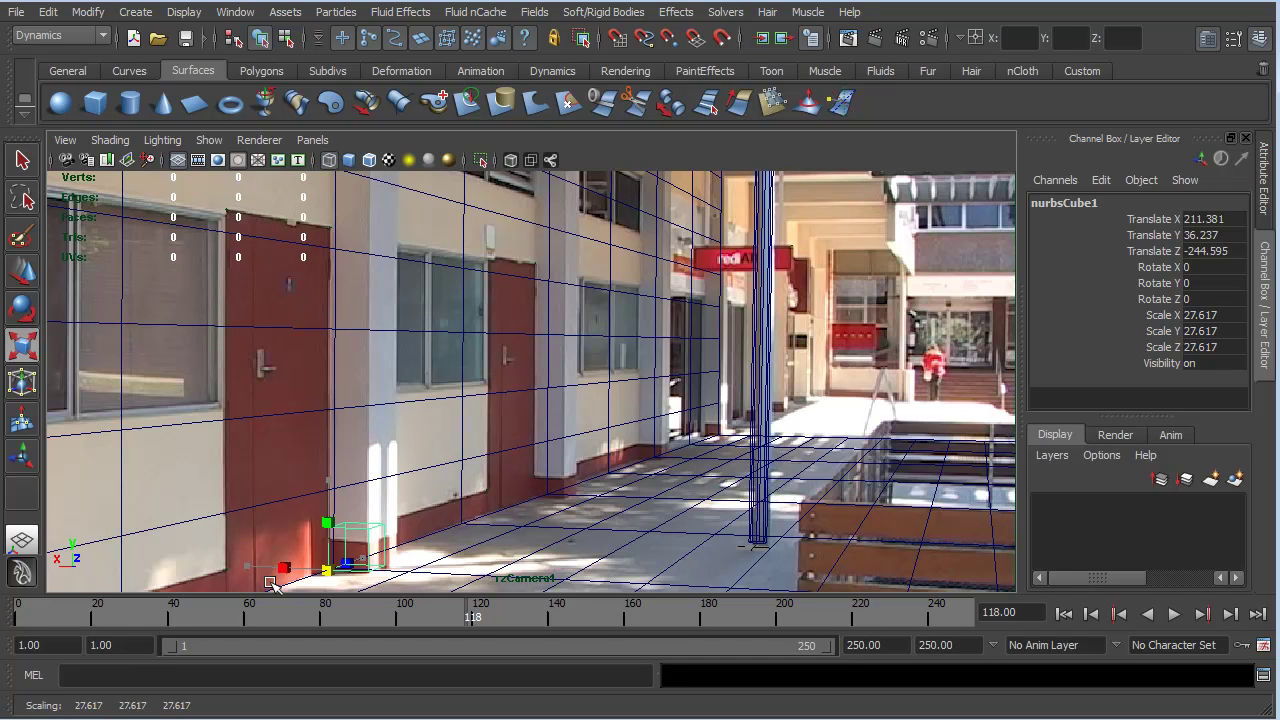
left_click_drag(270, 583, 270, 584)
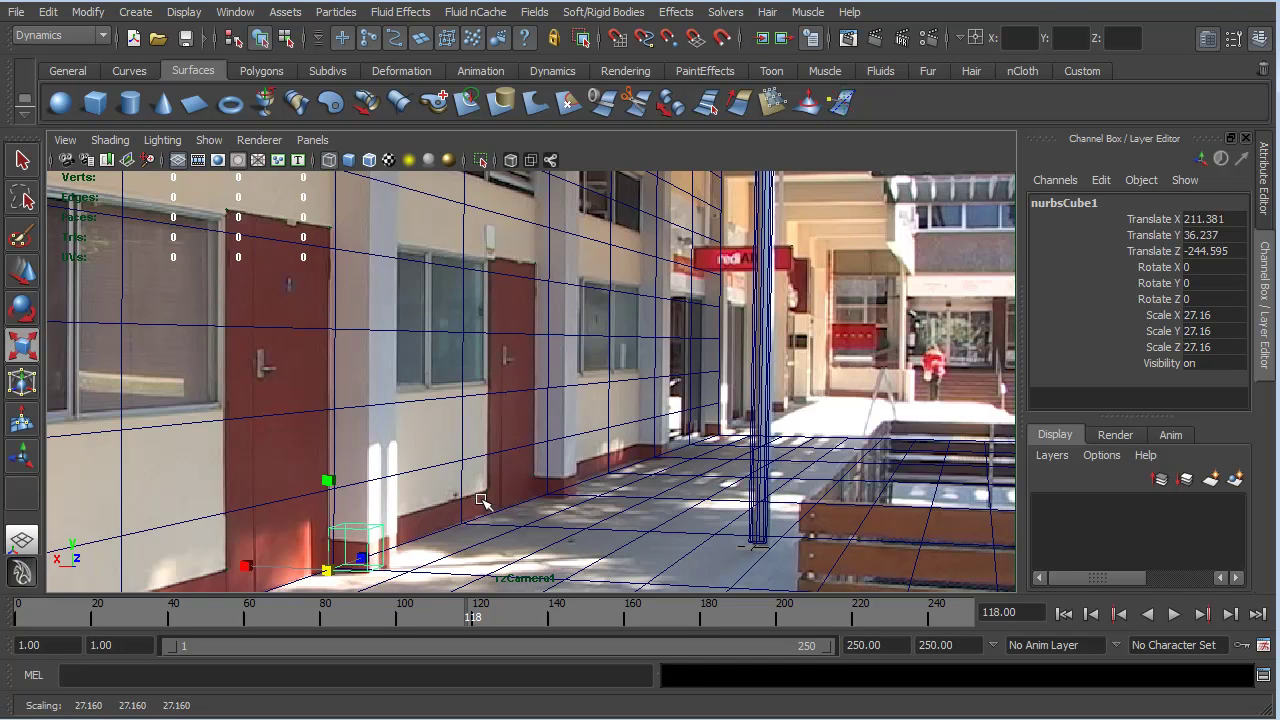
left_click_drag(331, 481, 321, 88)
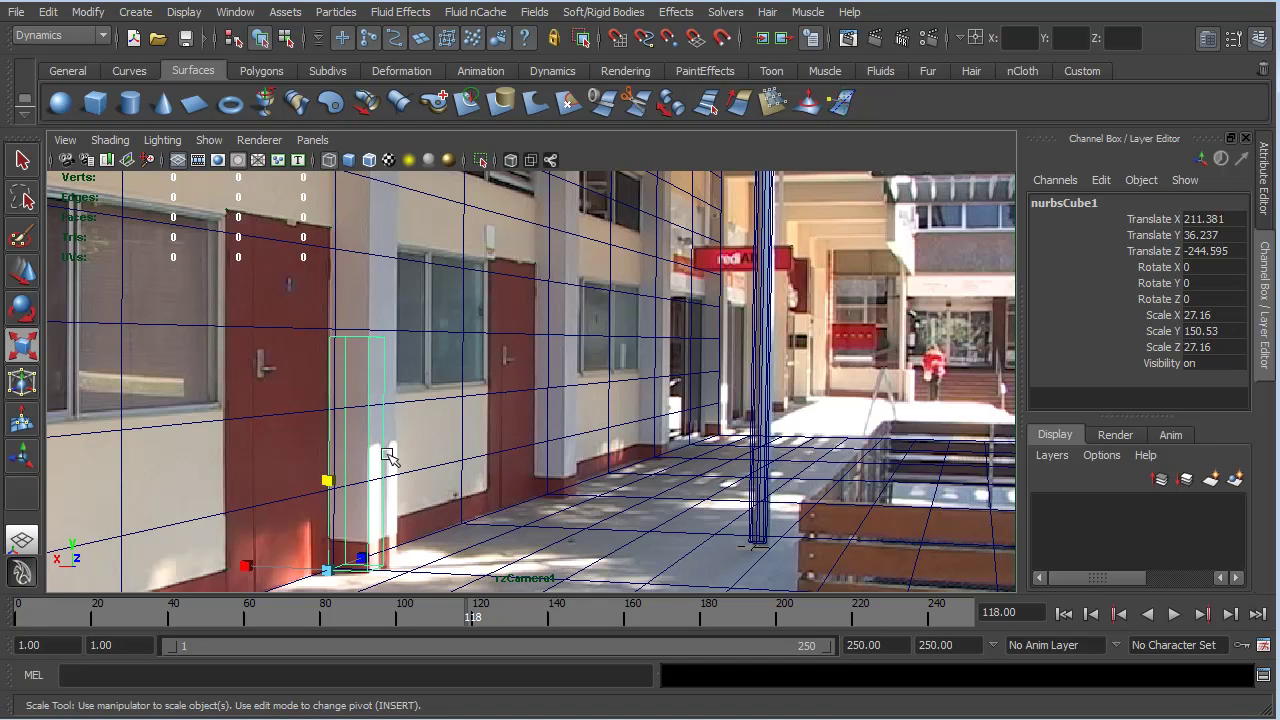
- Scale nurbsCube1 to 27.575 X, 49.014 Z and 364.785 Y to match the pillar beside the red door
left_click_drag(246, 567, 247, 570)
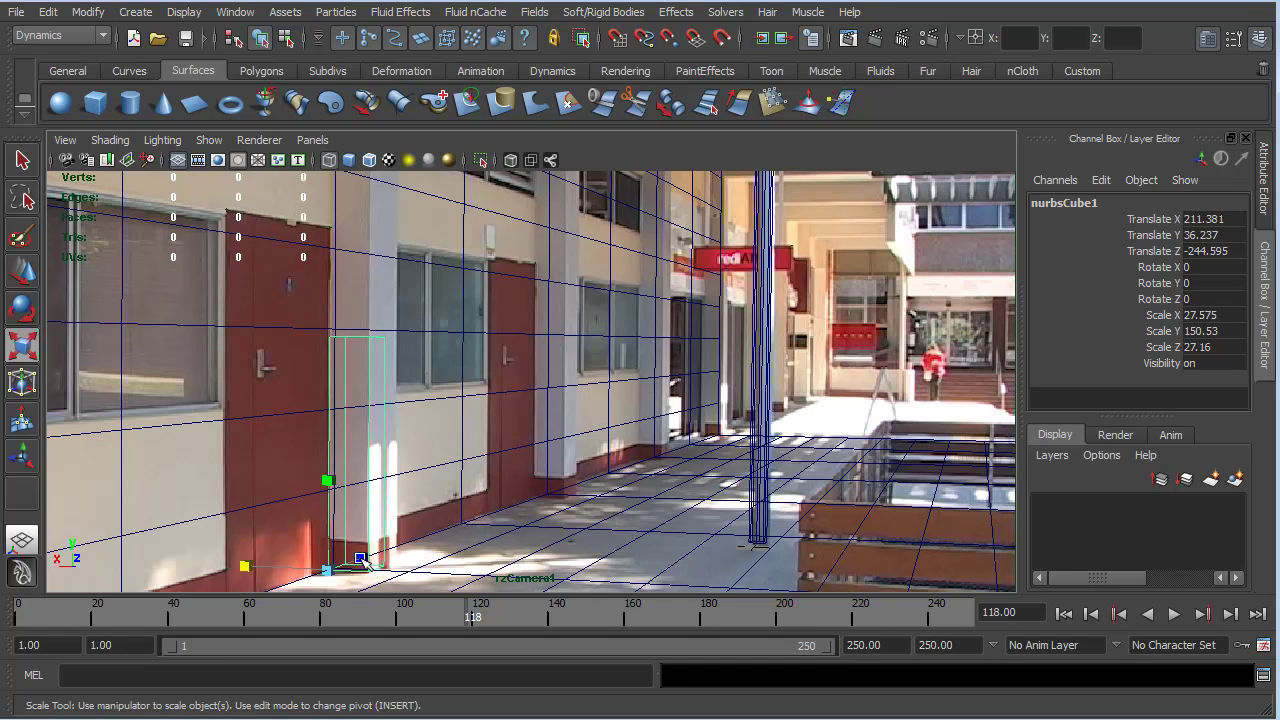
left_click_drag(364, 560, 389, 552)
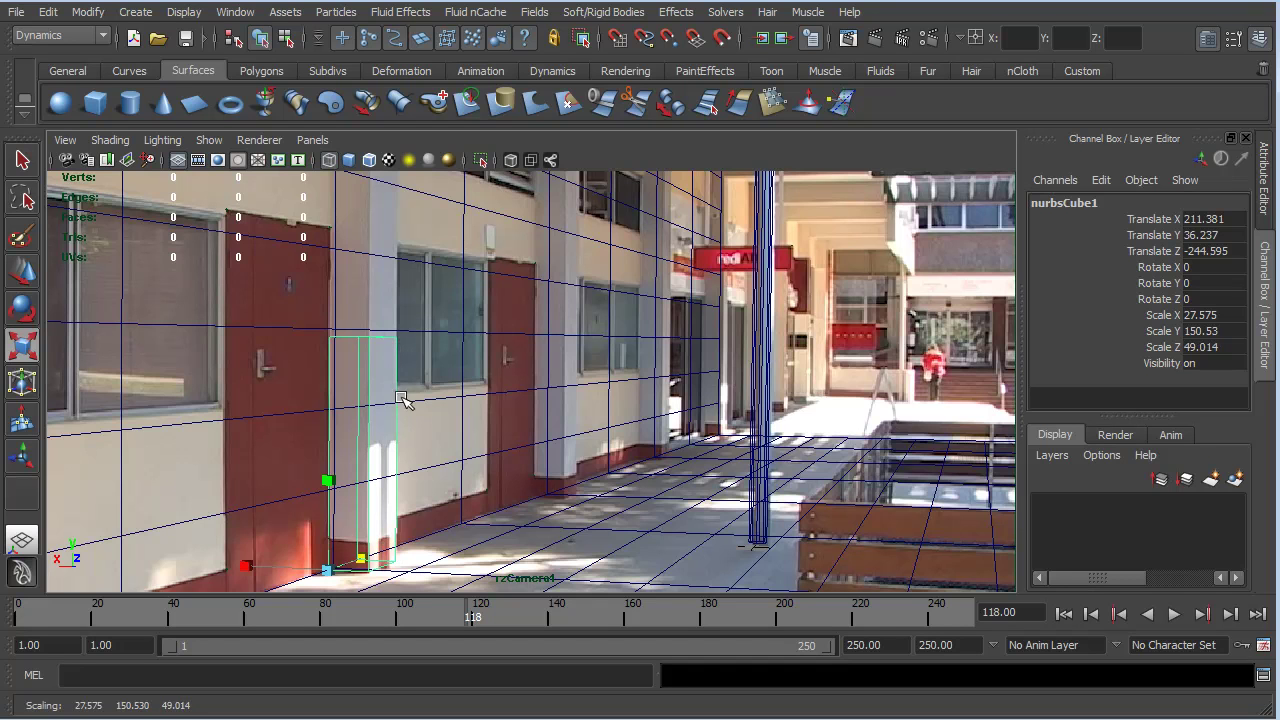
left_click_drag(328, 482, 326, 412)
left_click_drag(466, 606, 137, 606)
left_click_drag(463, 465, 458, 425)
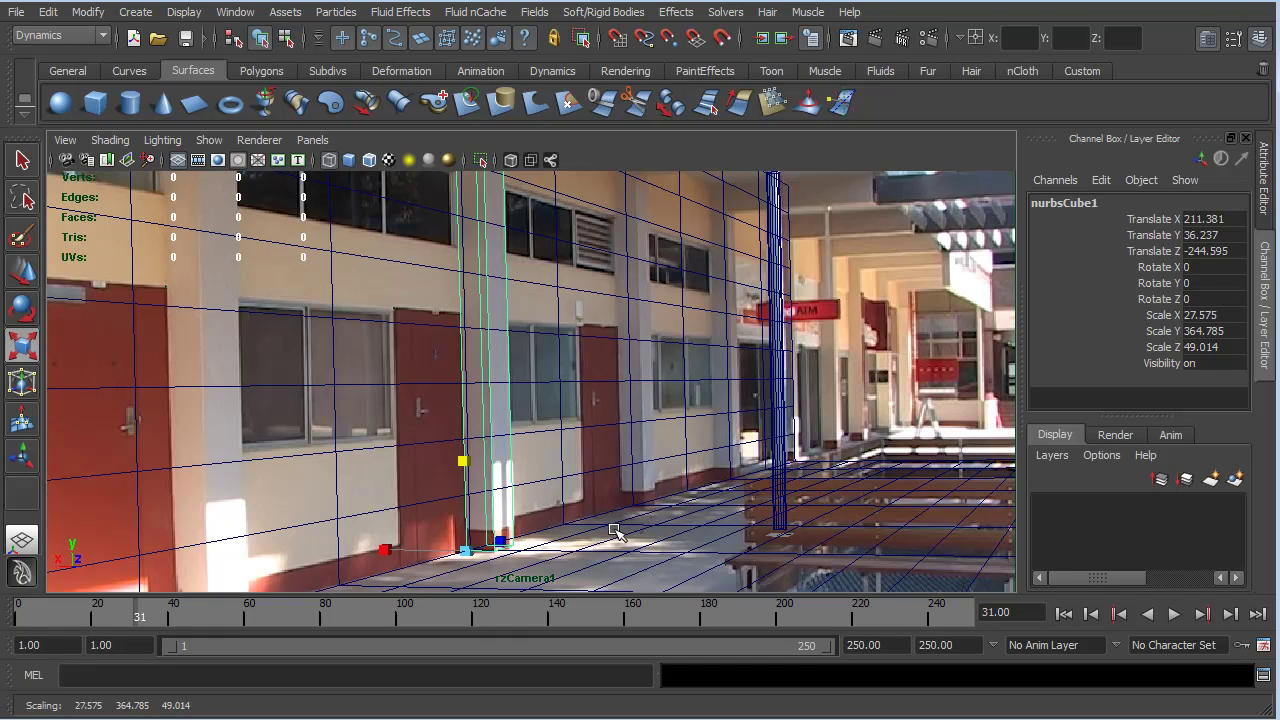
- Duplicate the pillar proxy as nurbsCube2 and move it to Translate Z 239.723 on the next pillar
key("ctrl+d")
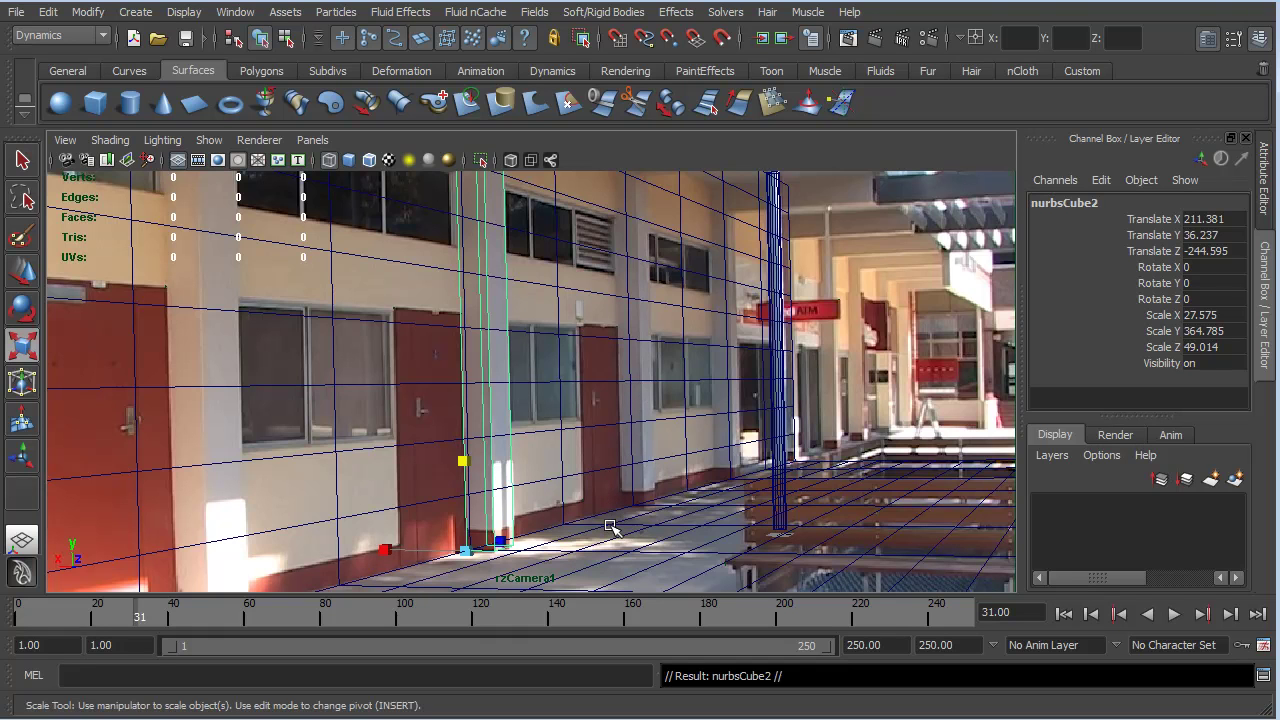
key("w")
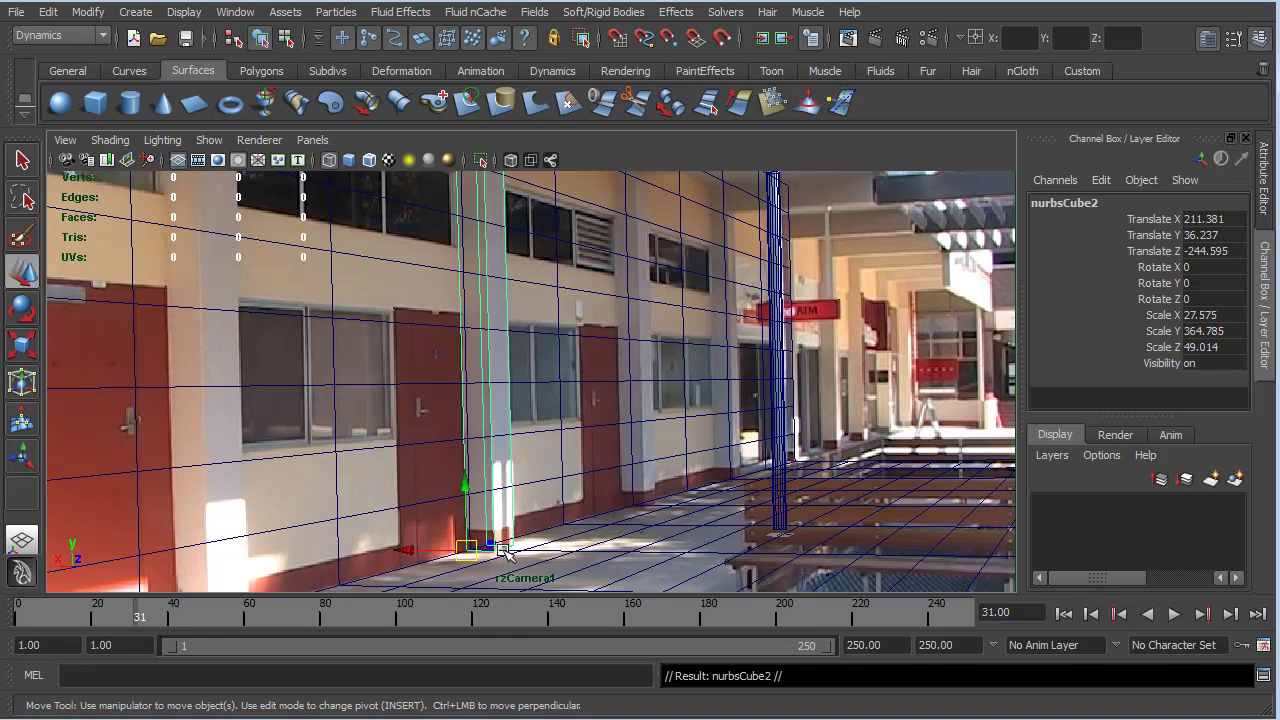
left_click_drag(495, 548, 637, 508)
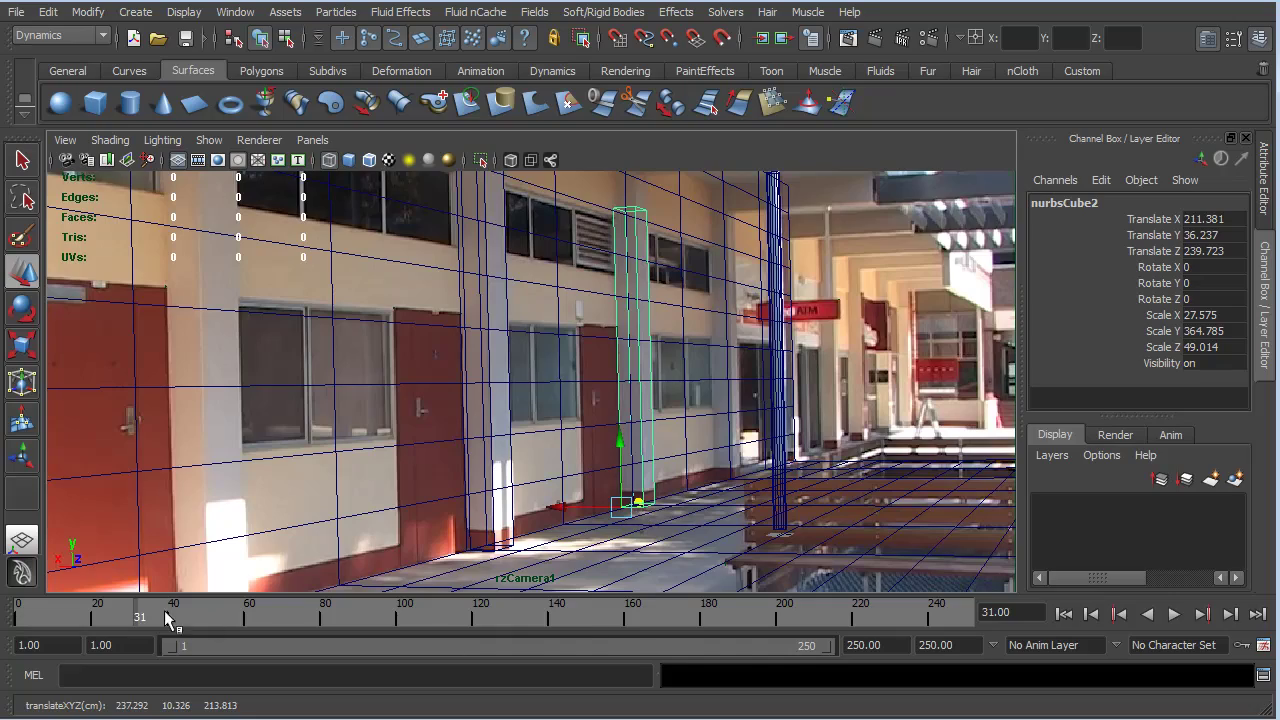
- Scrub through the shot to check the proxies' alignment, ending back at frame 45
left_click_drag(137, 612, 371, 674)
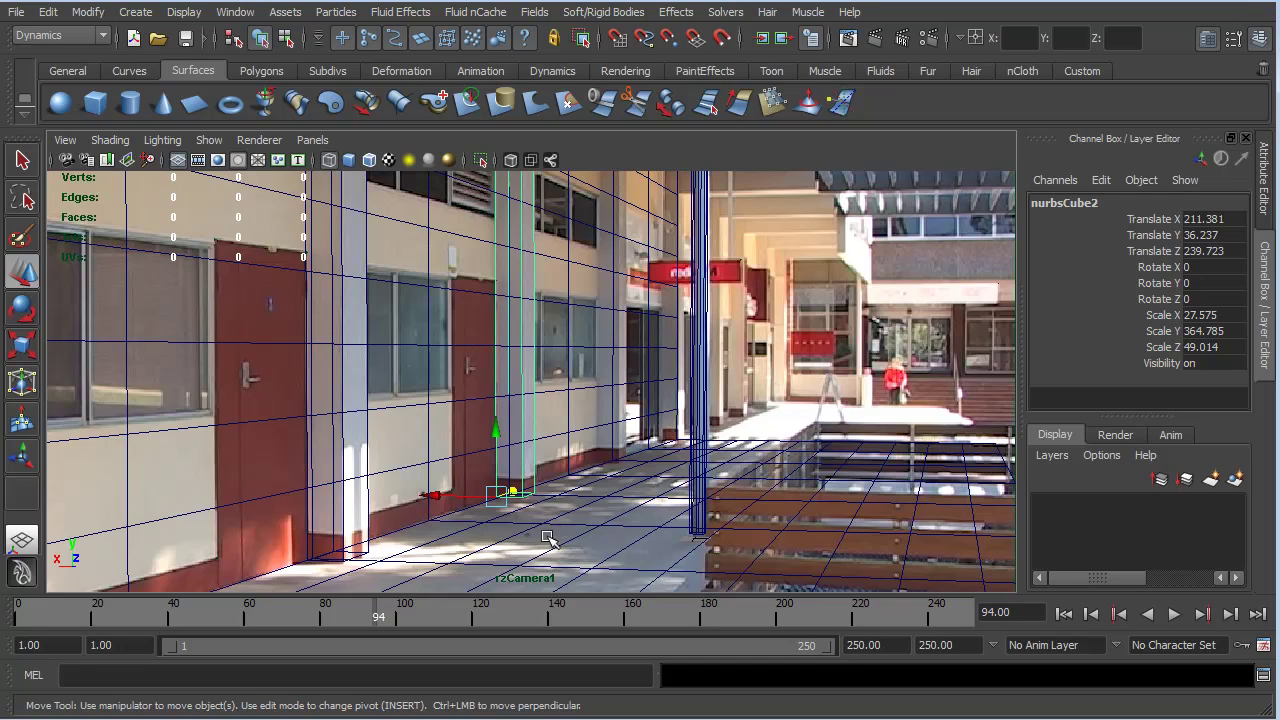
left_click_drag(377, 612, 565, 605)
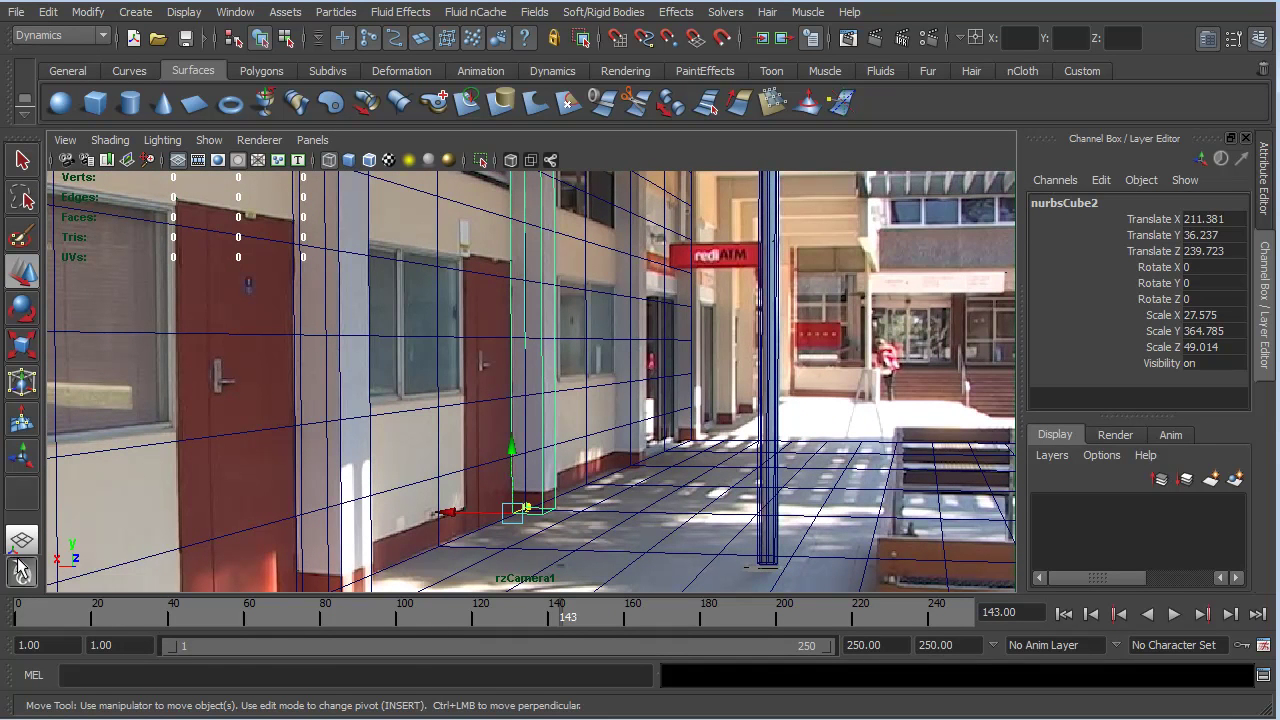
left_click_drag(552, 602, 192, 612)
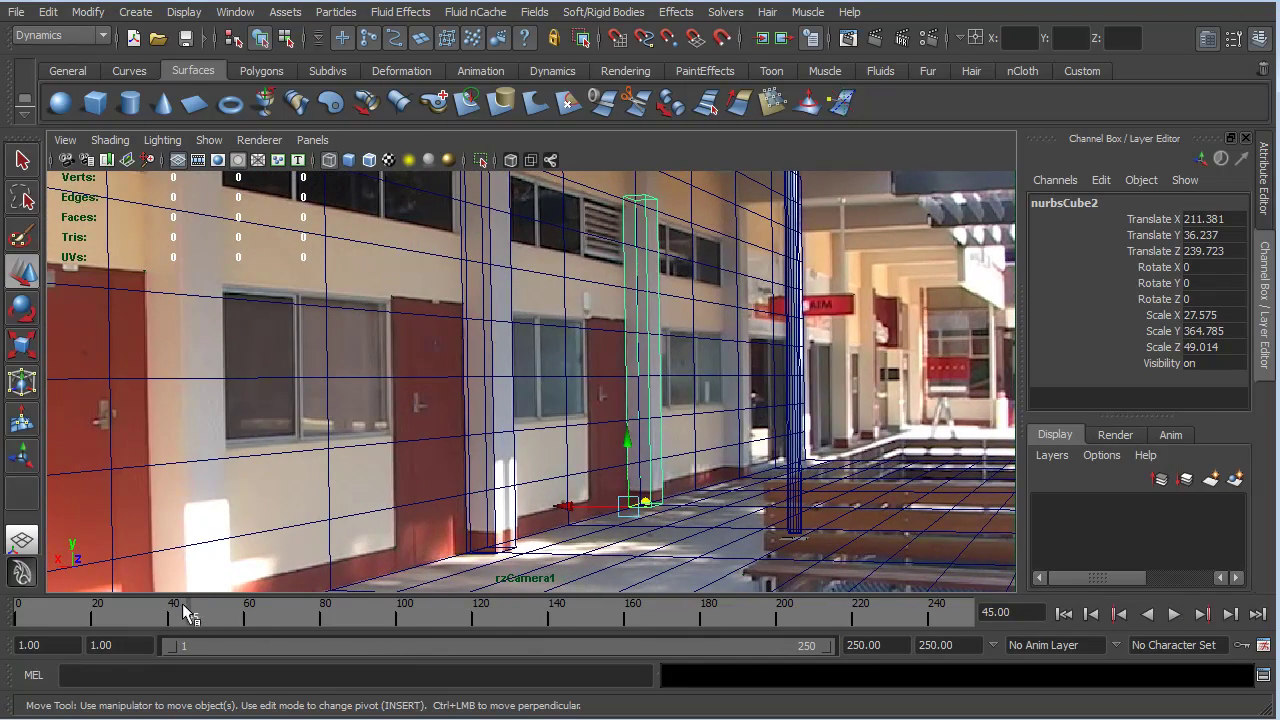
key("alt+v")
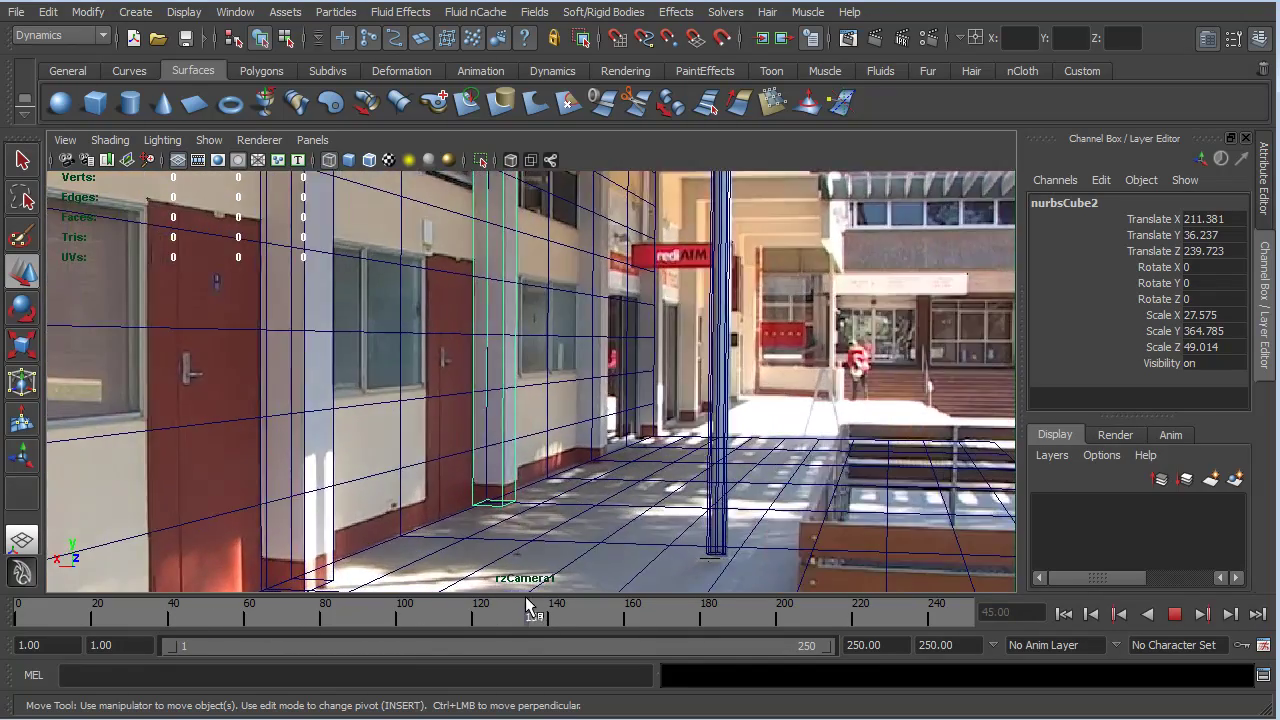
left_click_drag(580, 605, 287, 646)
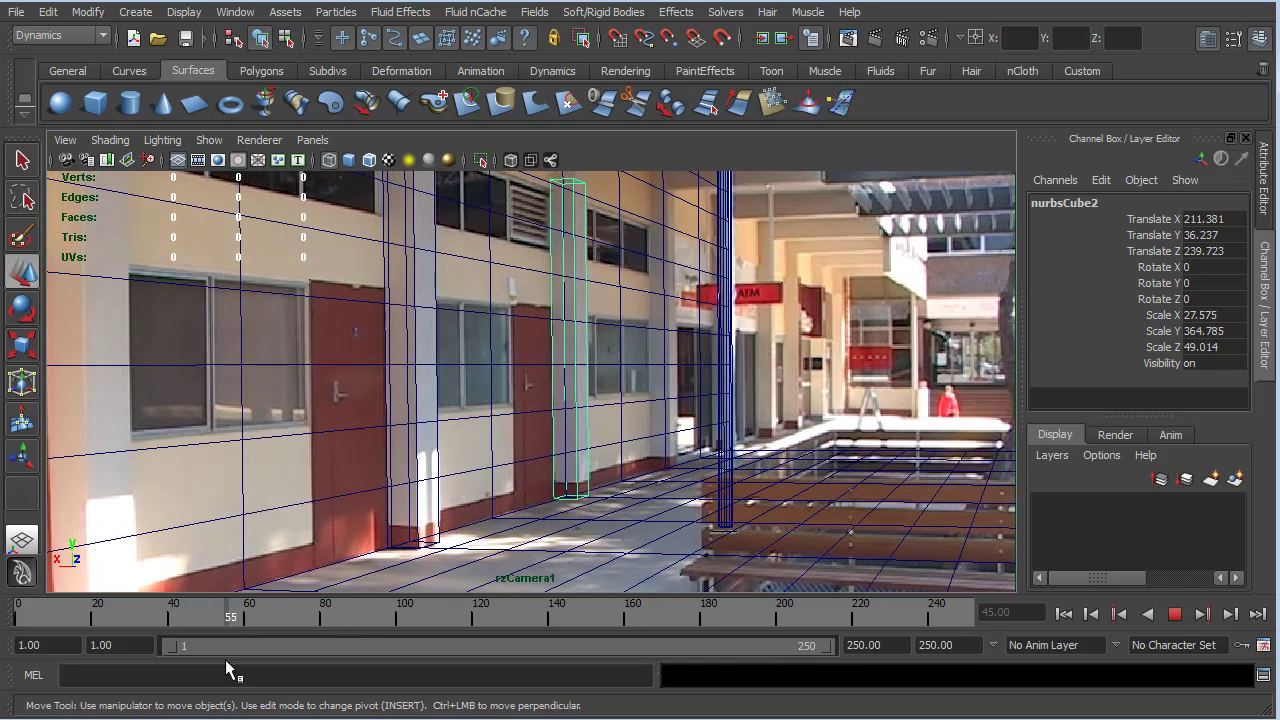
key("Escape")
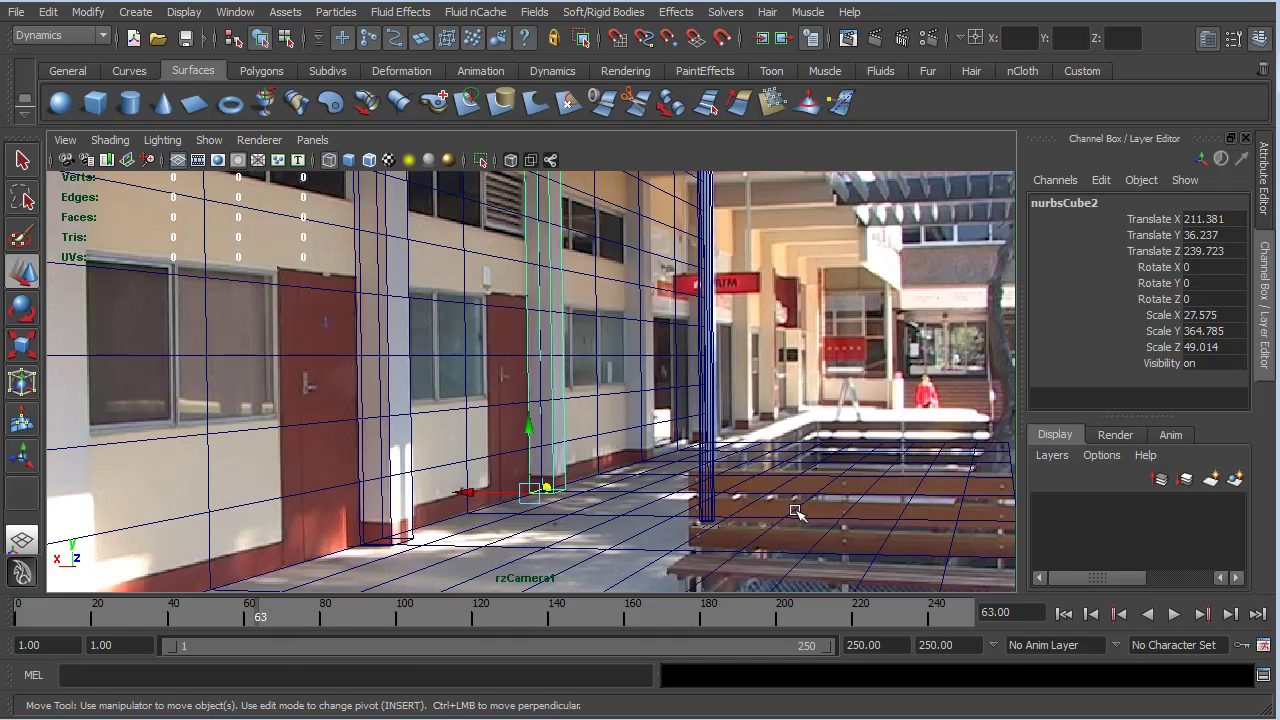
left_click_drag(255, 614, 182, 650)
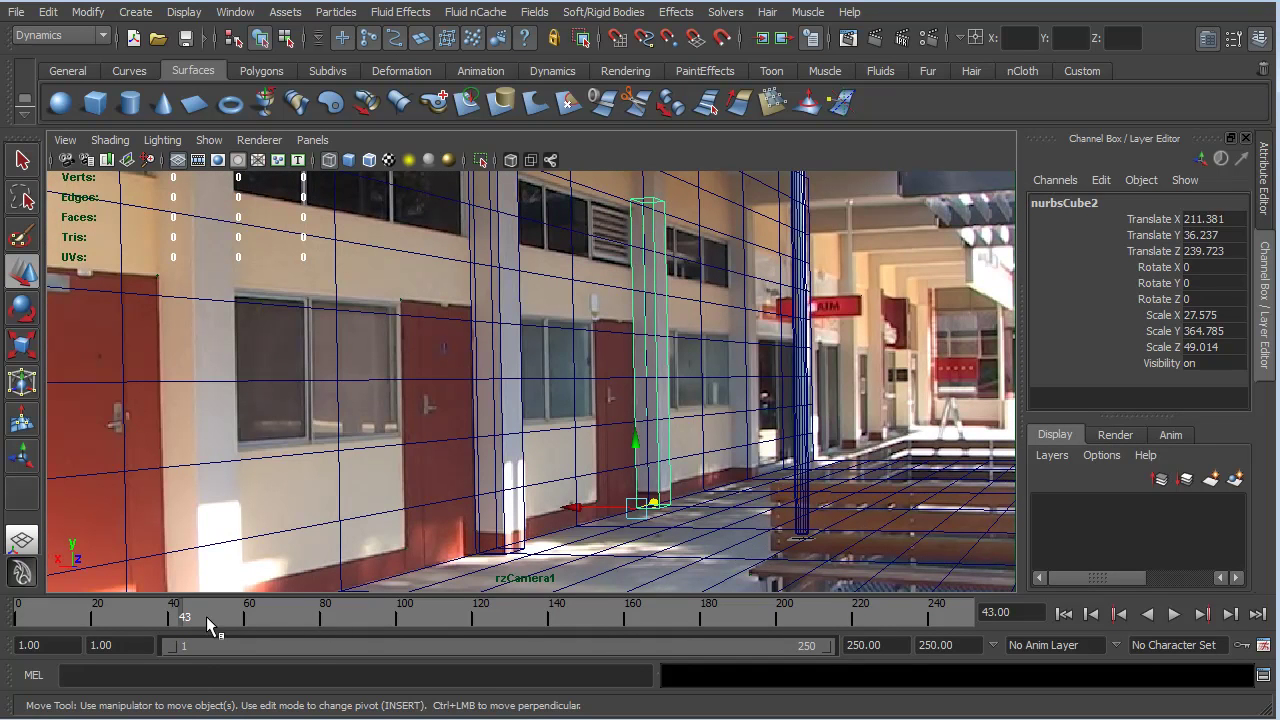
left_click_drag(180, 615, 238, 651)
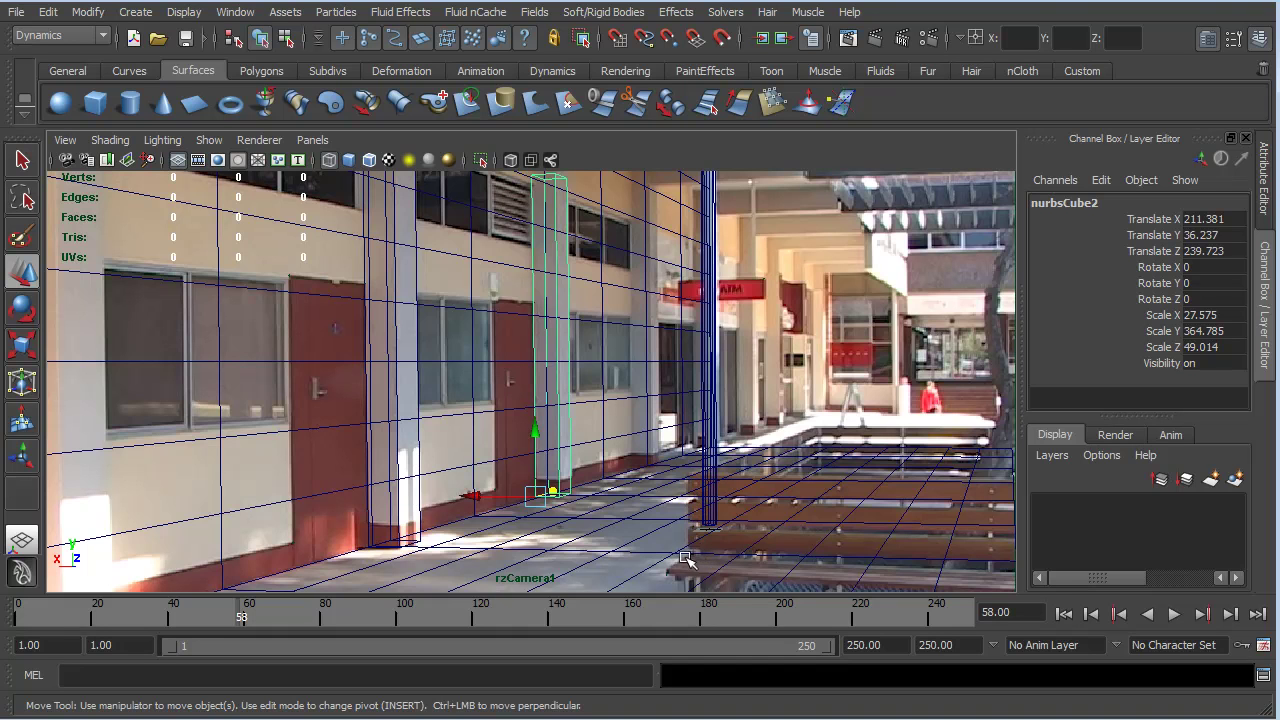
key("alt+v")
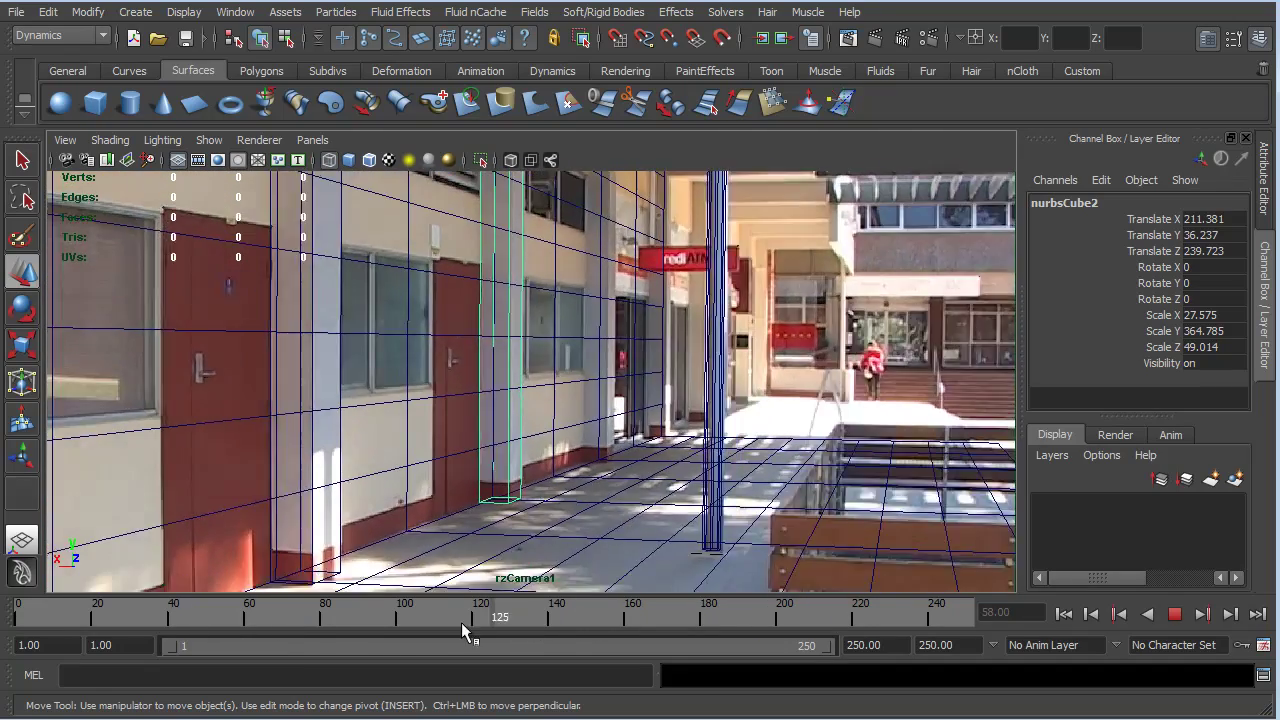
mouse_move(461, 622)
left_mouse_down()
mouse_move(225, 680)
mouse_move(597, 677)
left_mouse_up()
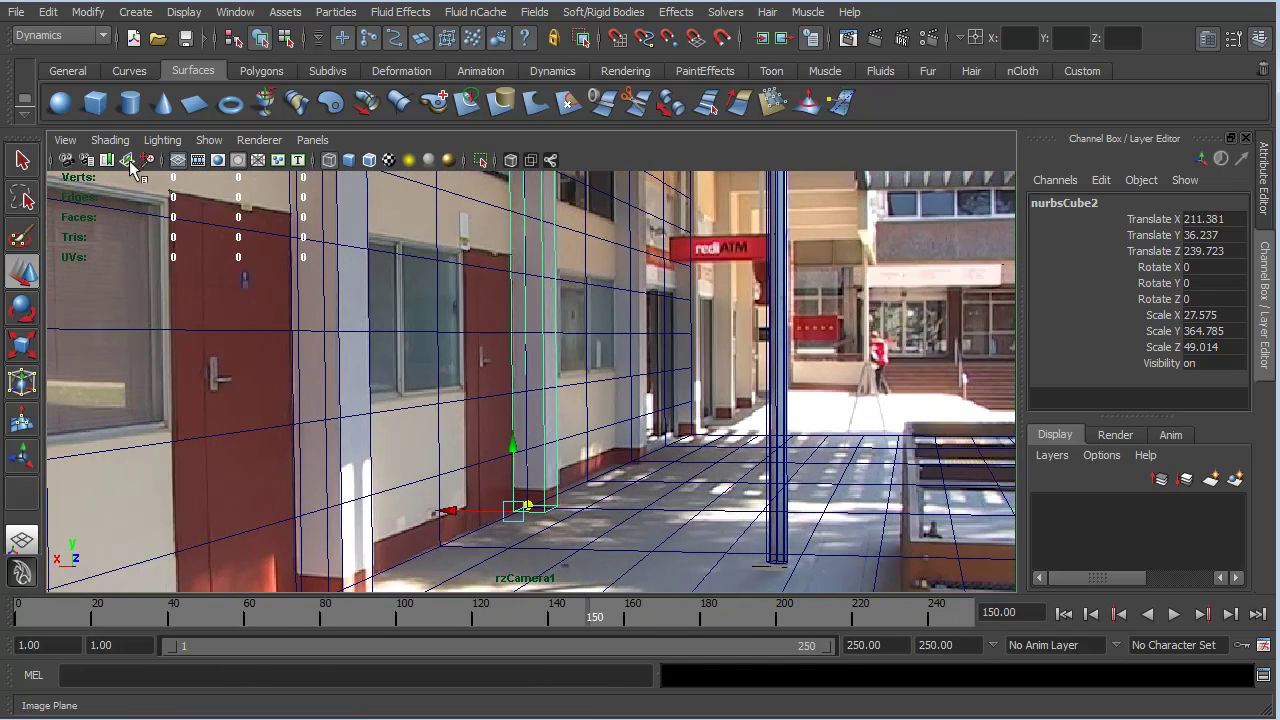
- Add nurbsCube3, scale it uniformly to 53.513, and move it up beside the nearer pillar
left_click(97, 104)
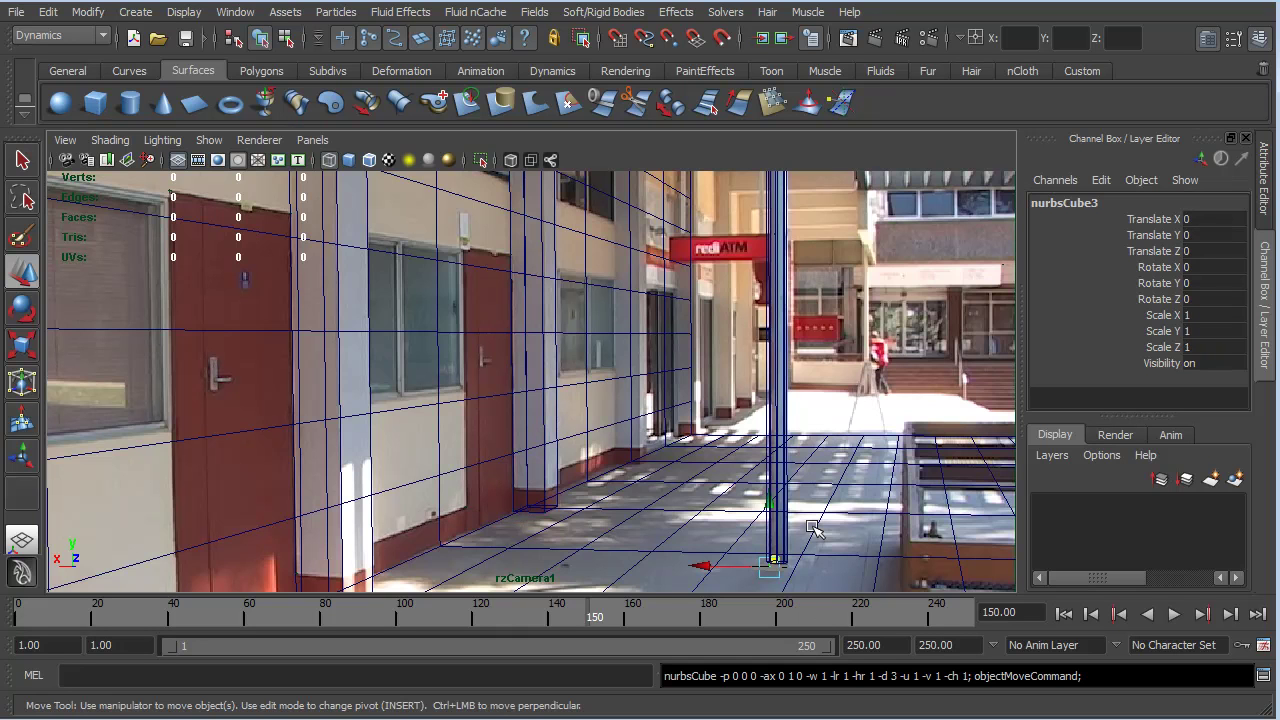
key("e")
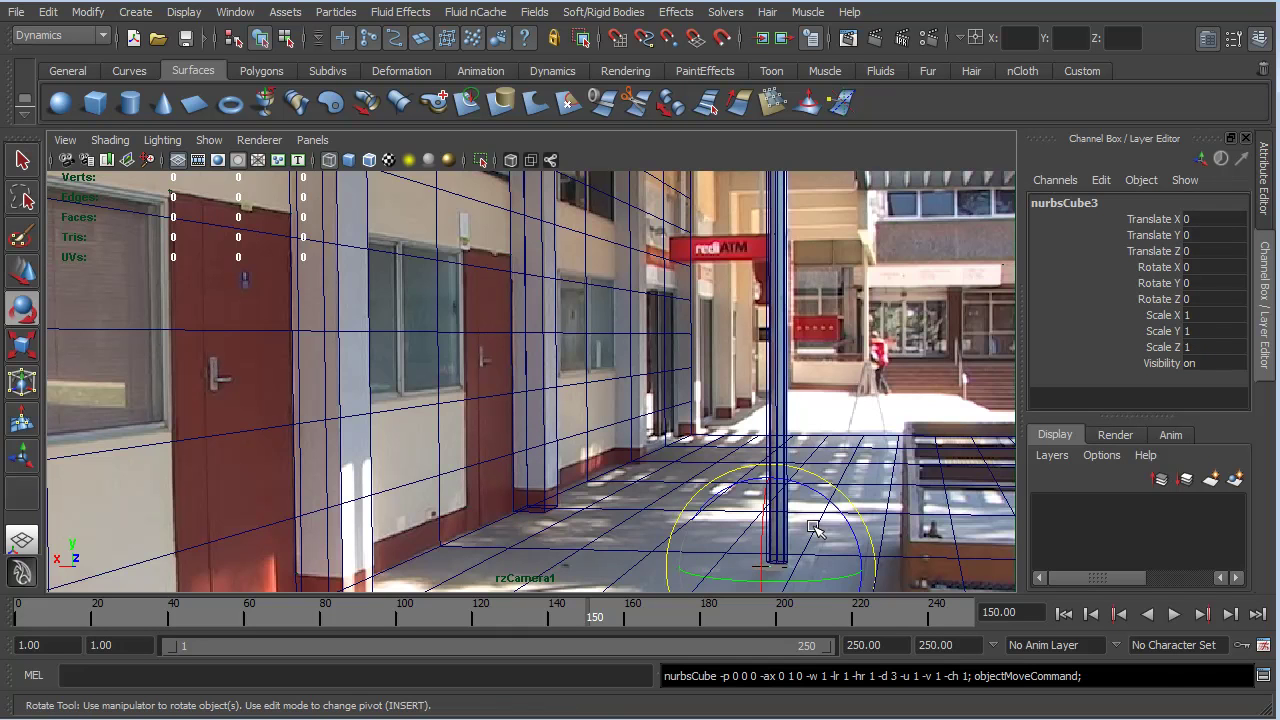
key("r")
left_click_drag(766, 570, 836, 571)
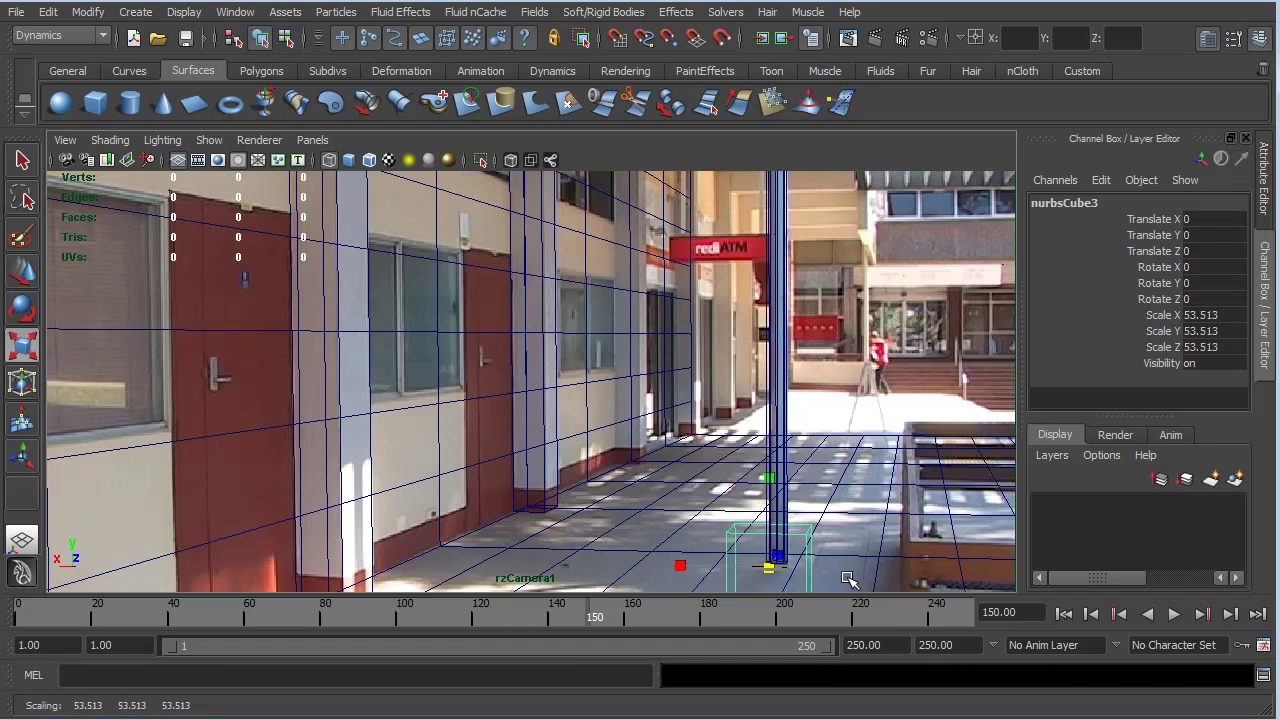
key("w")
left_click_drag(768, 567, 888, 331)
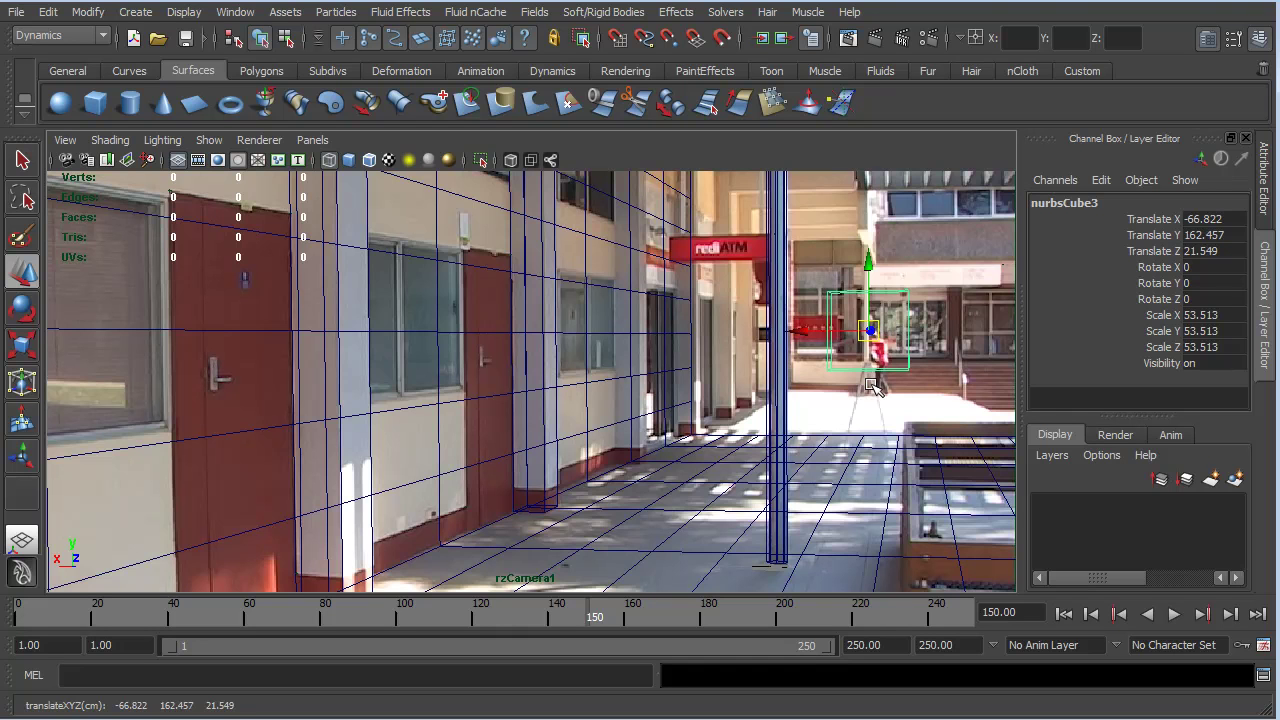
- Snap nurbsCube3's pivot to its bottom-left corner, then scrub the shot to check placement
key("Insert")
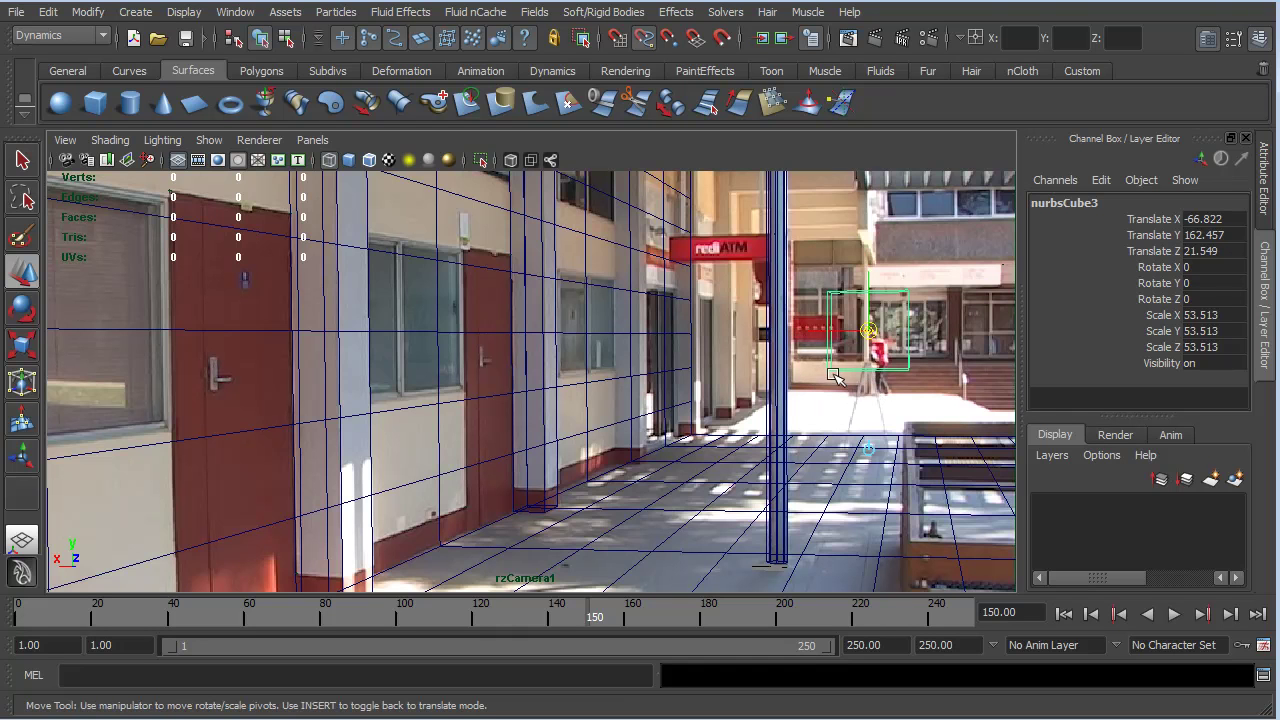
left_click_drag(835, 377, 825, 372)
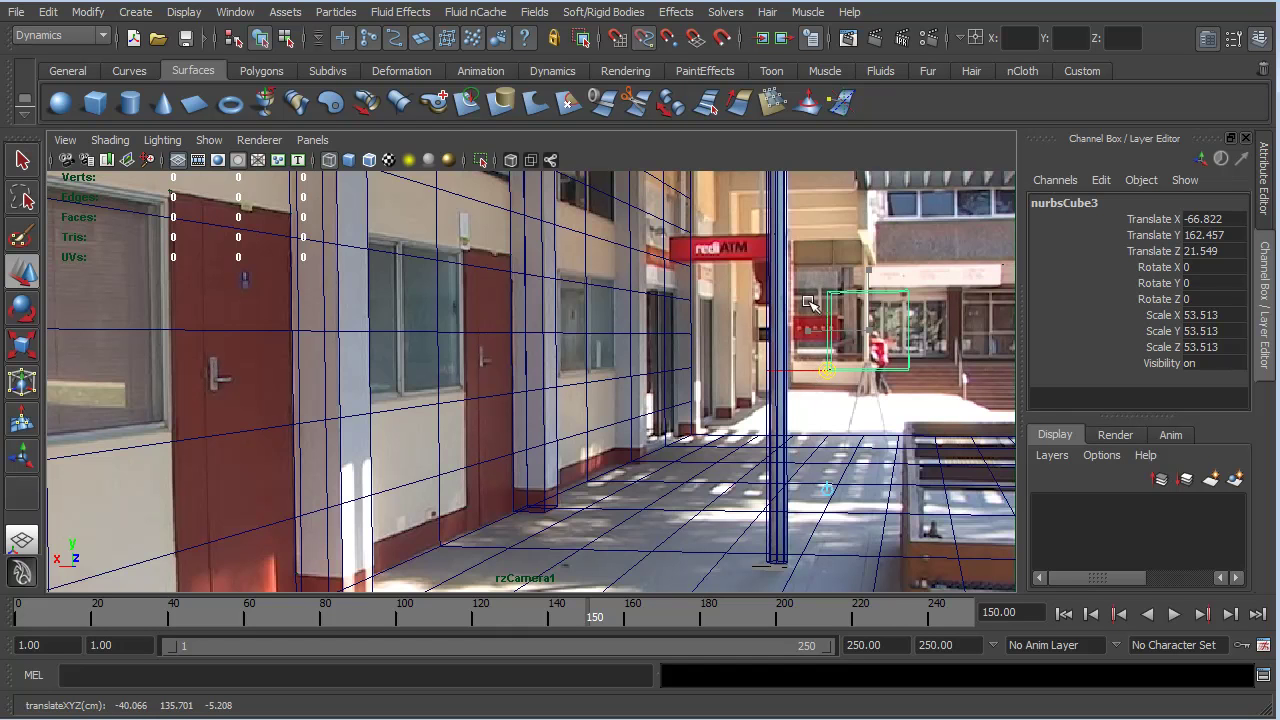
middle_click_drag(828, 294, 827, 291)
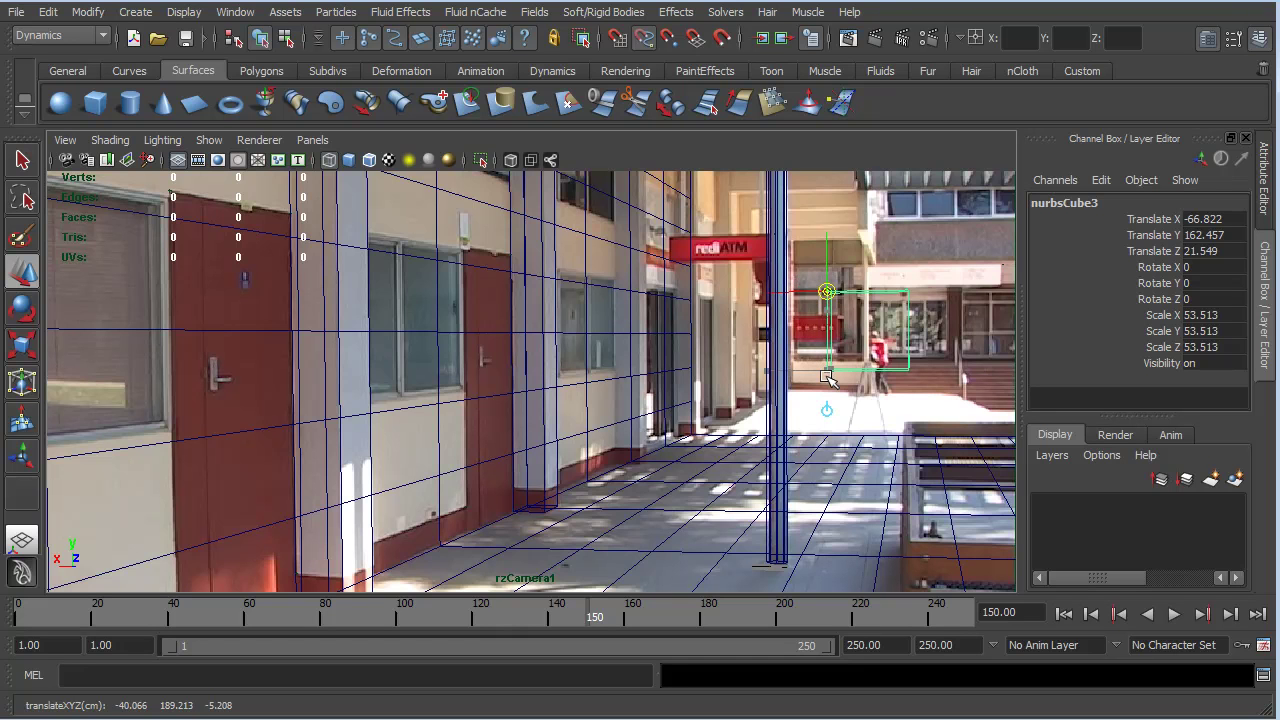
middle_click_drag(827, 378, 821, 372)
key("Insert")
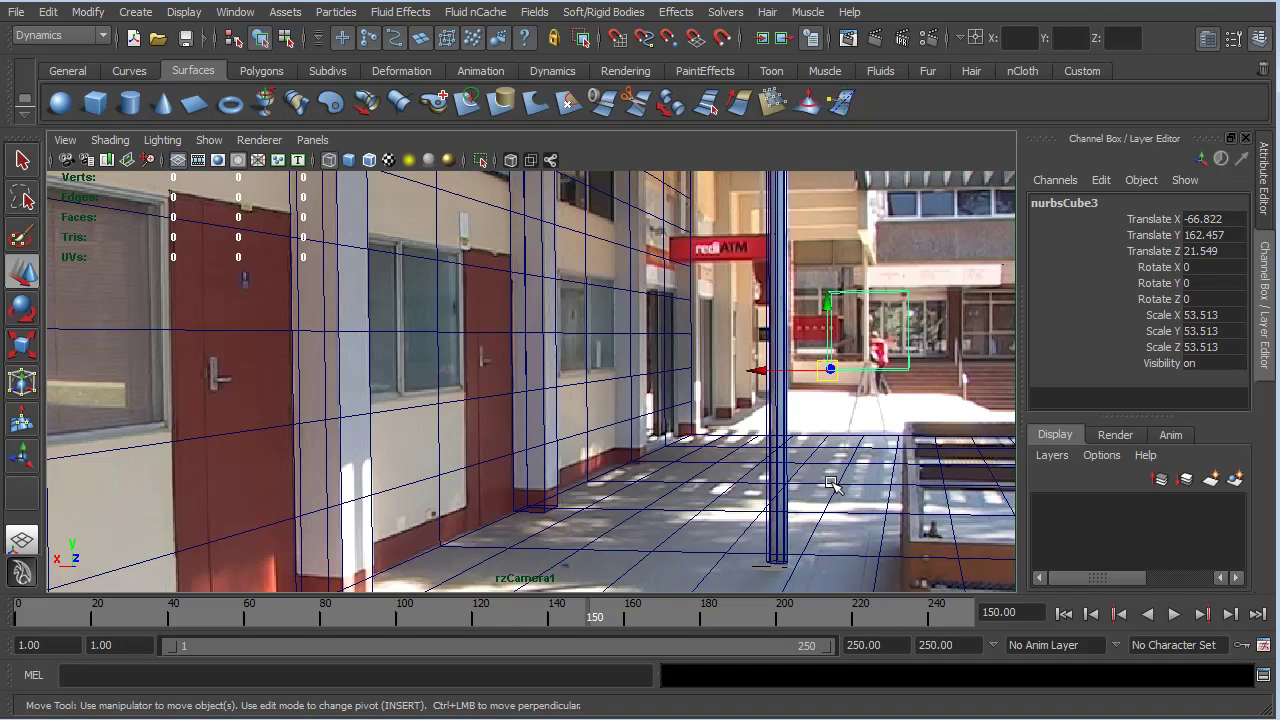
left_click_drag(590, 615, 193, 627)
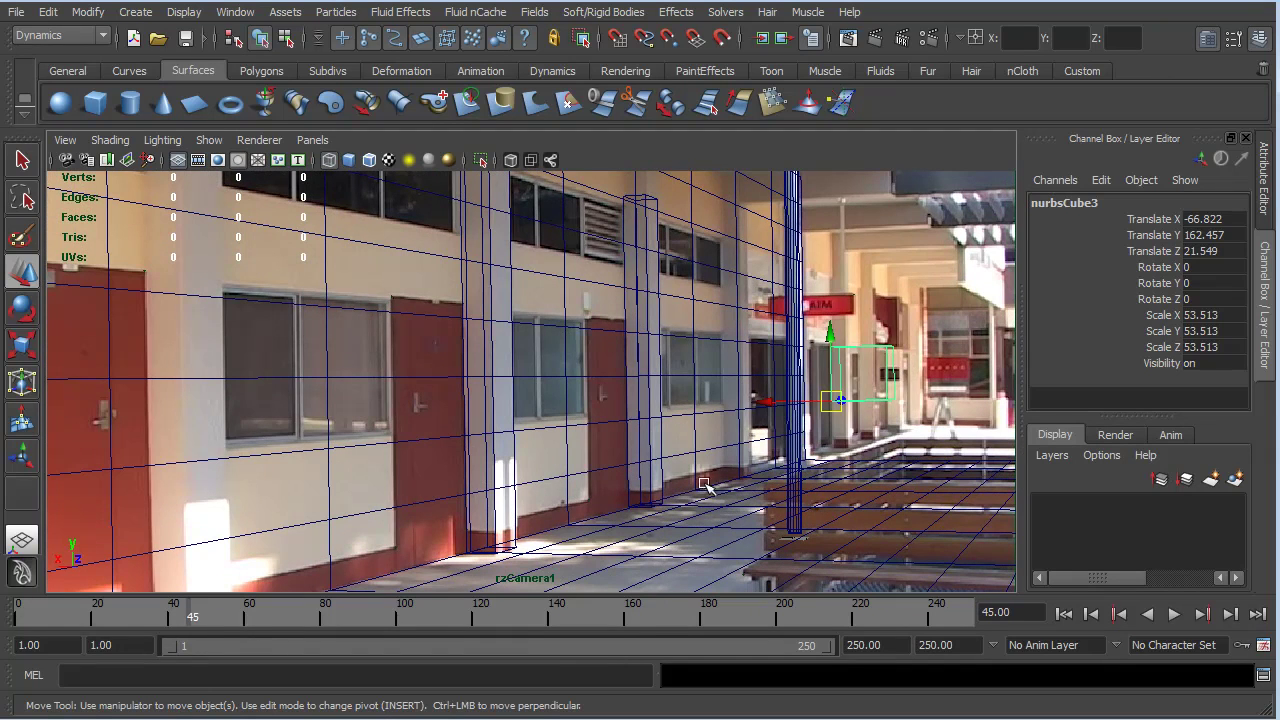
- Curve-snap nurbsCube3 straight down to Translate Y 38.514 on the ground, then disable curve snapping
left_click(828, 332)
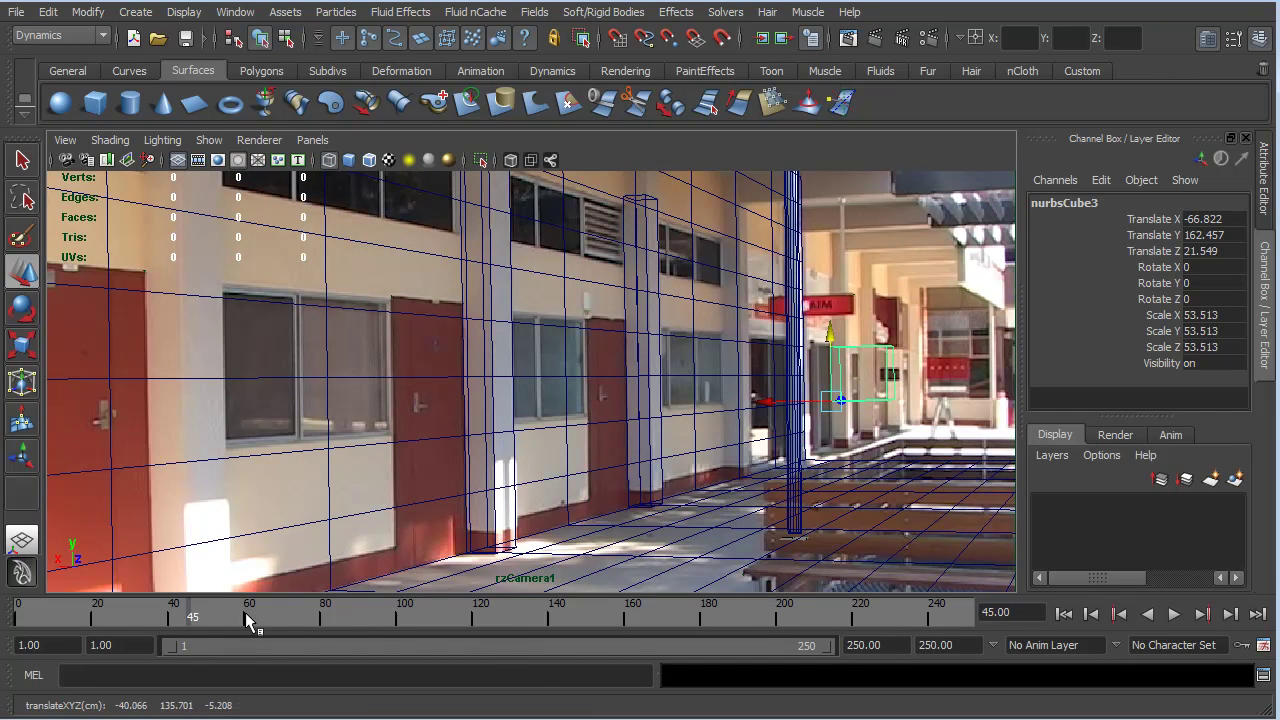
left_click_drag(192, 618, 71, 642)
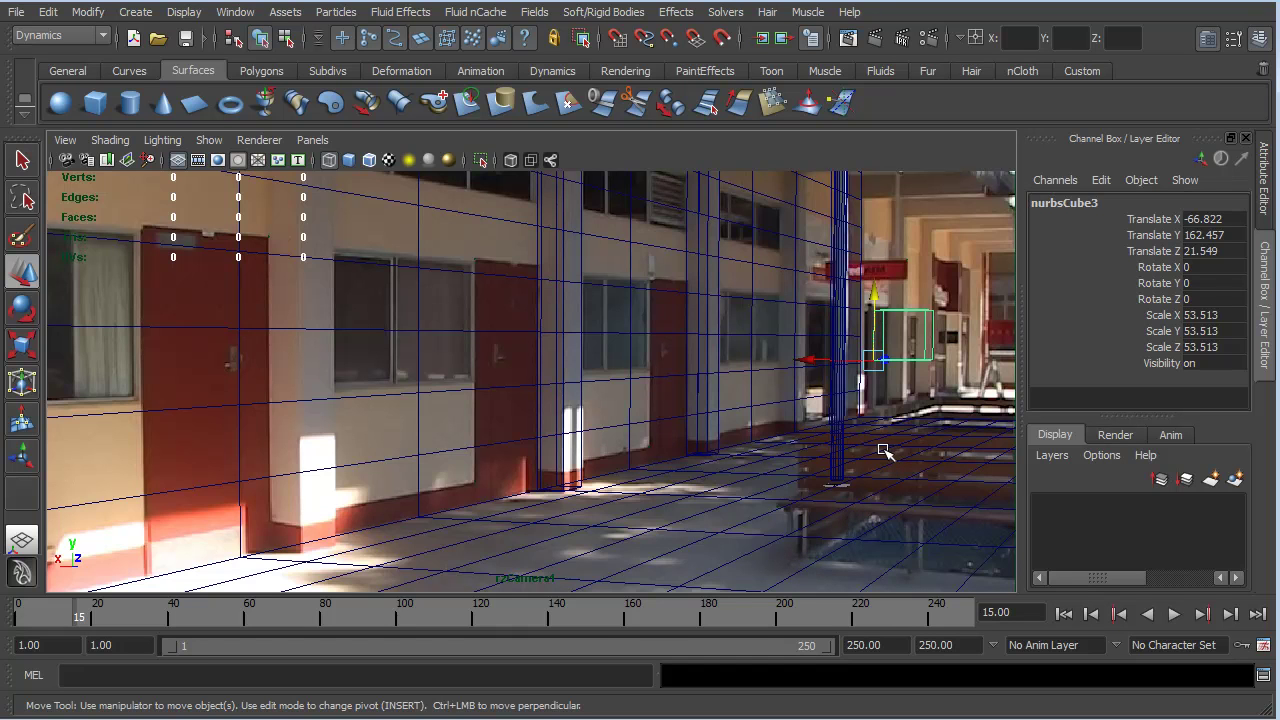
key("c")
left_click(873, 293)
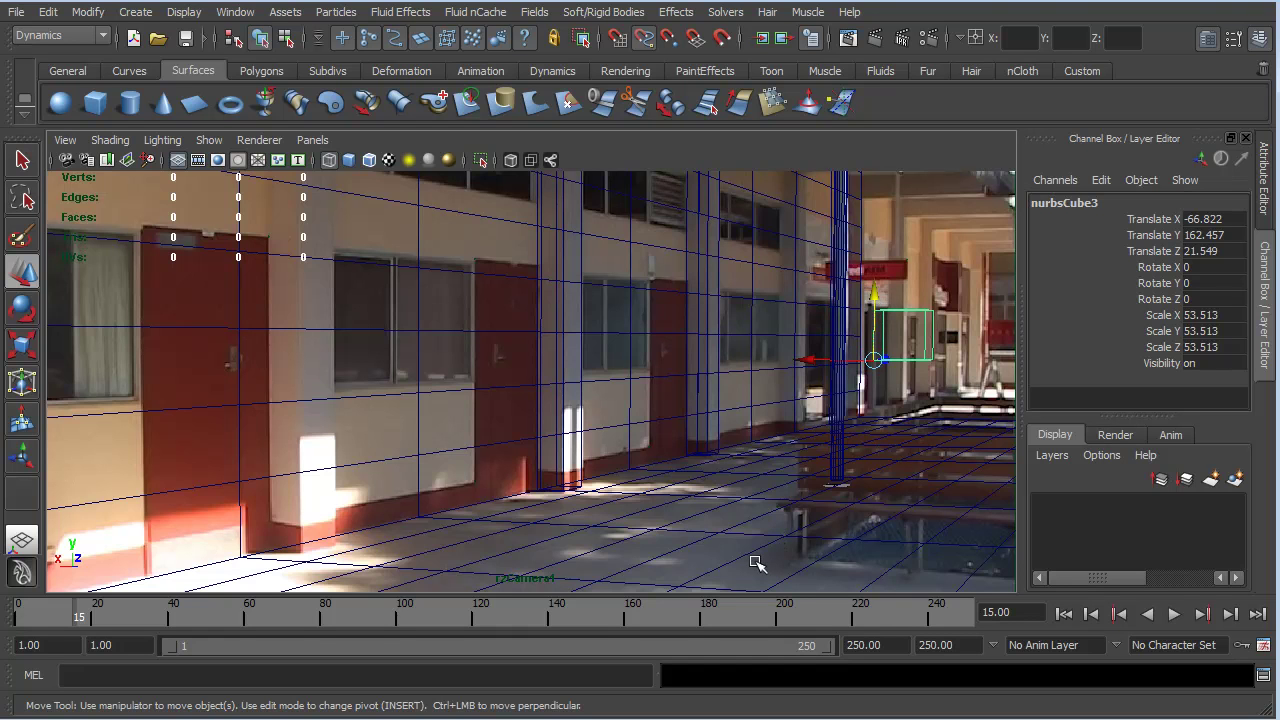
middle_click_drag(752, 560, 740, 557)
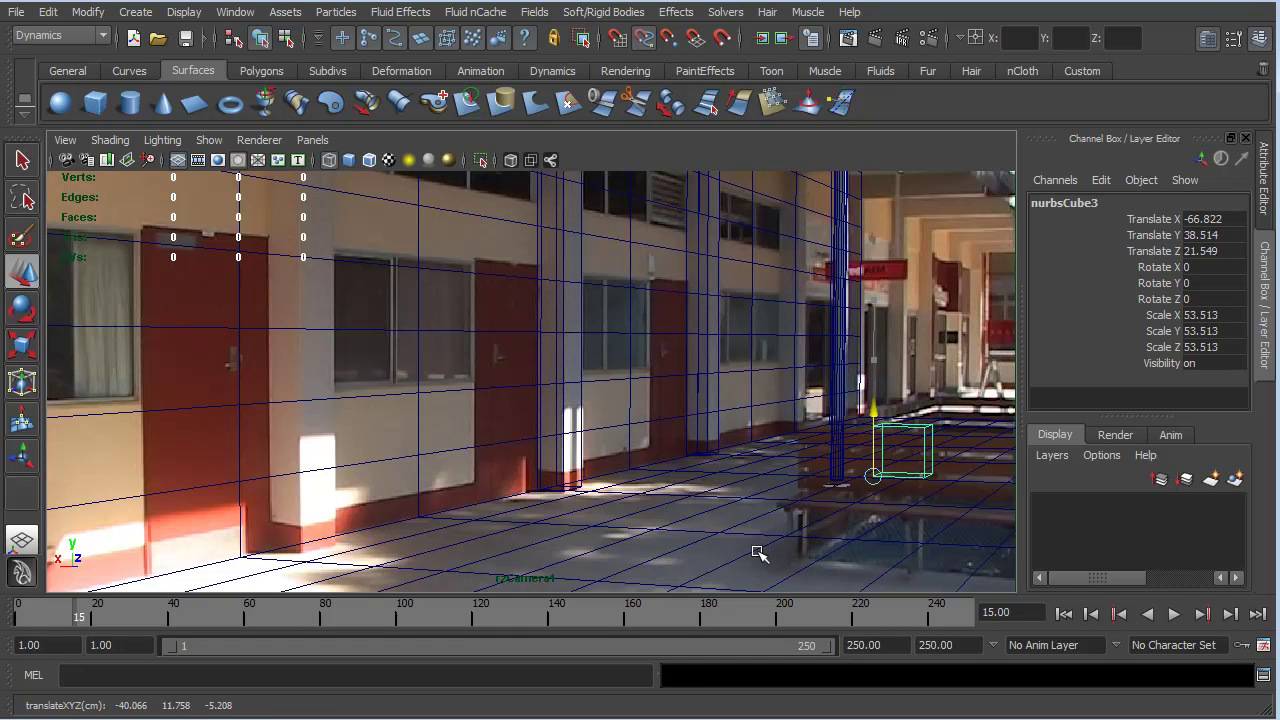
key("c")
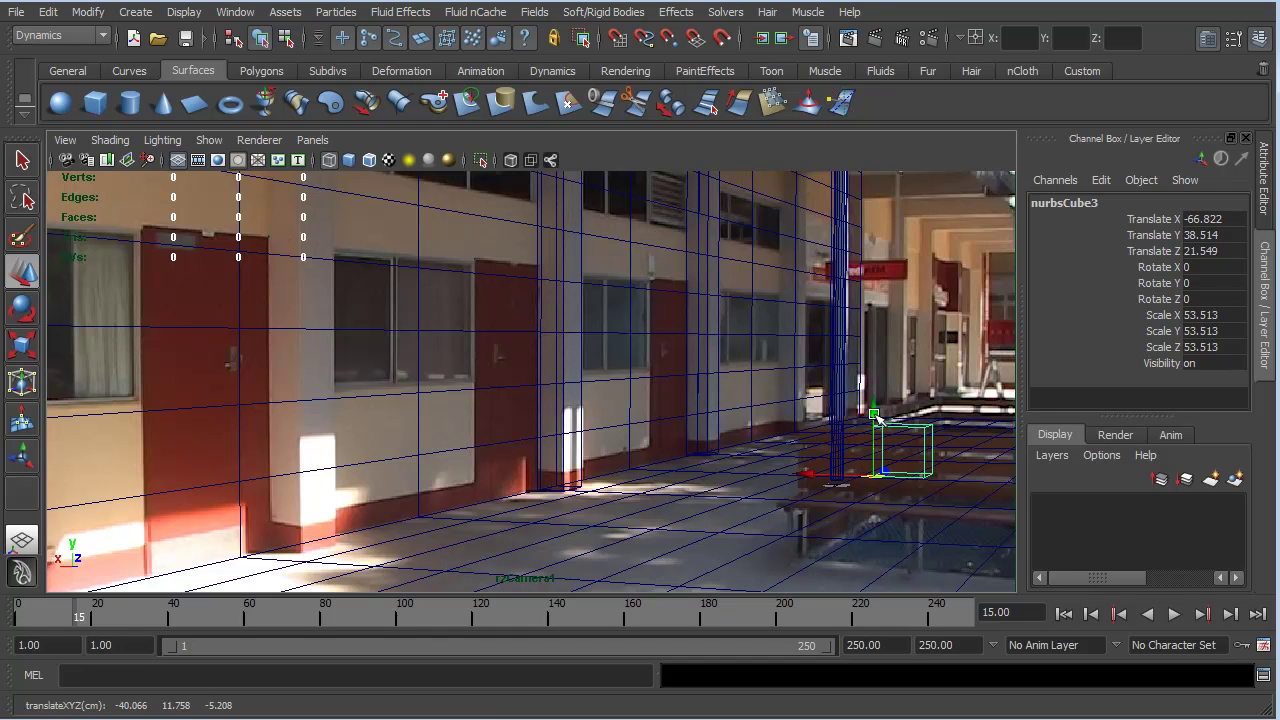
- Slide nurbsCube3 toward the camera and nudge it along X to -139.569
left_click_drag(872, 474, 808, 560)
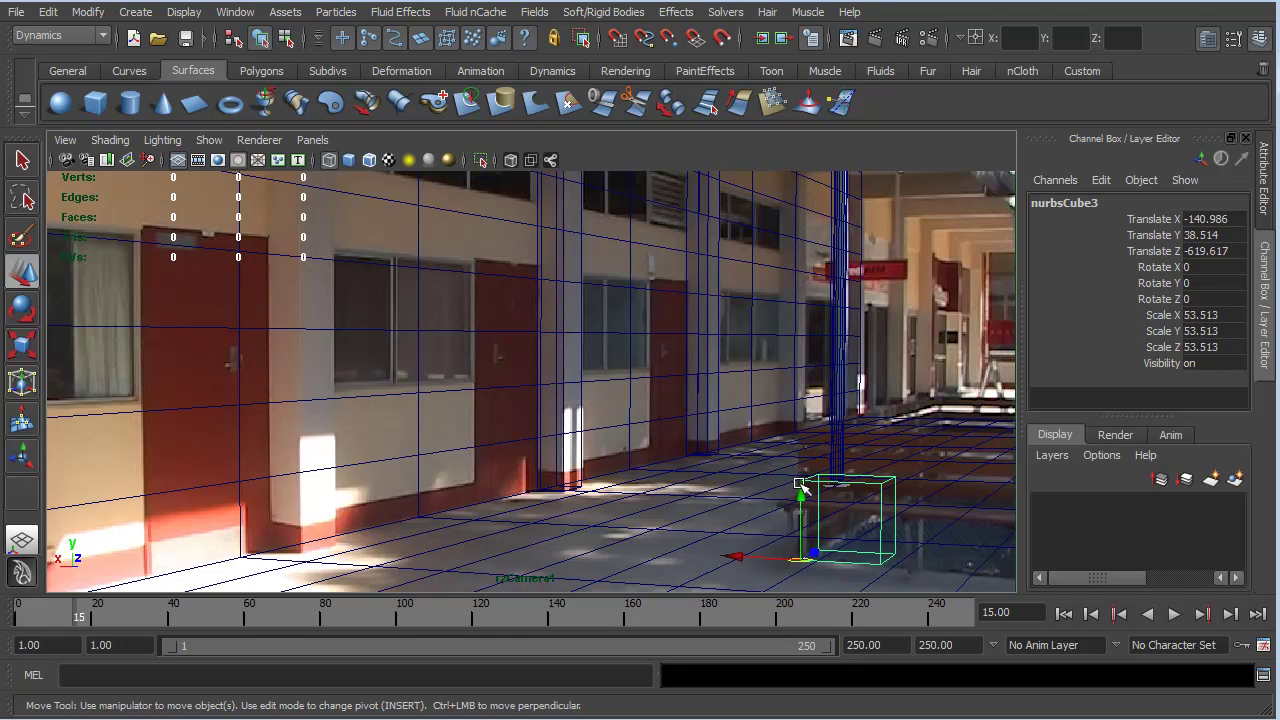
left_click_drag(760, 558, 756, 558)
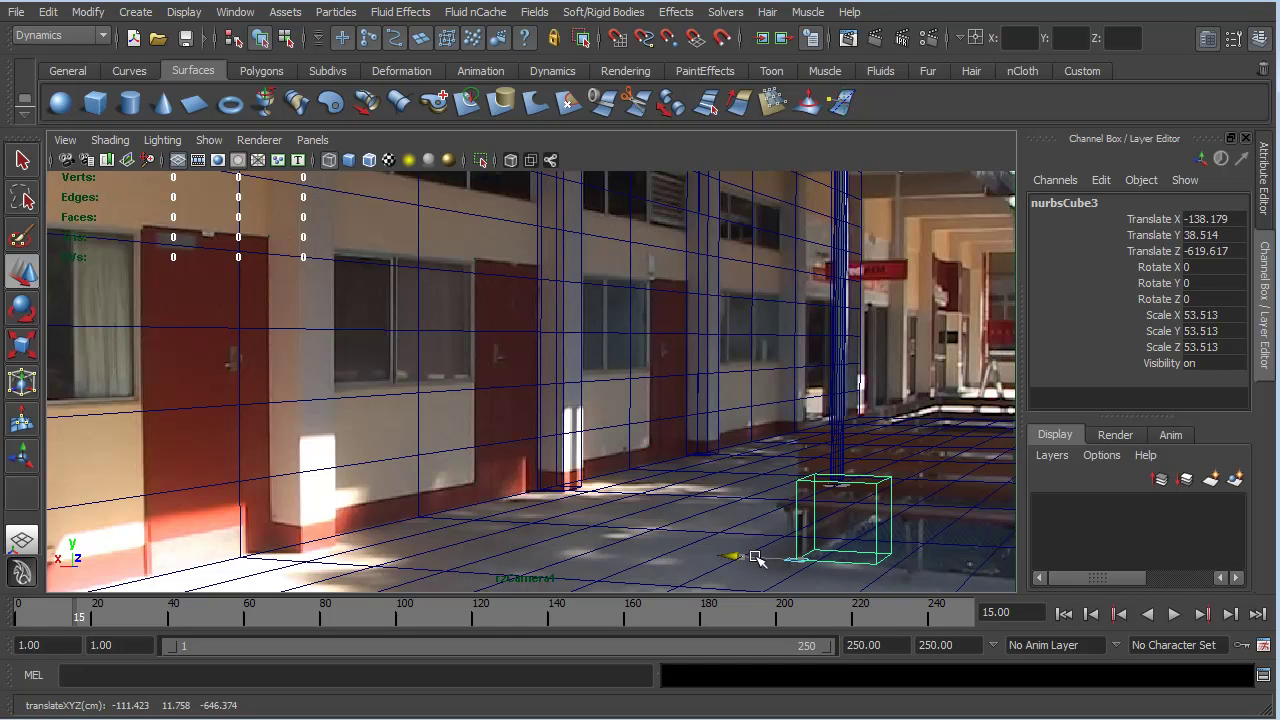
left_click_drag(756, 558, 757, 558)
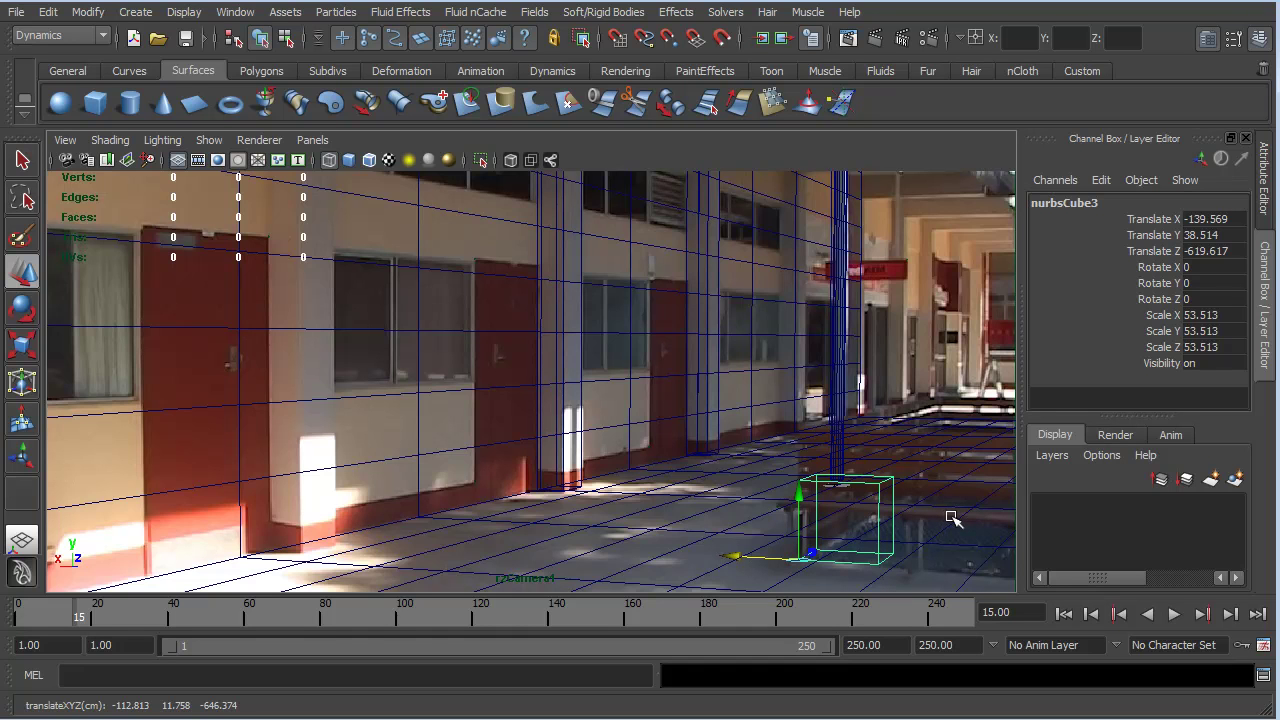
- Scale nurbsCube3 to X 174.094, Y 86.911, Z 530.036 and review the fit over the shot
key("r")
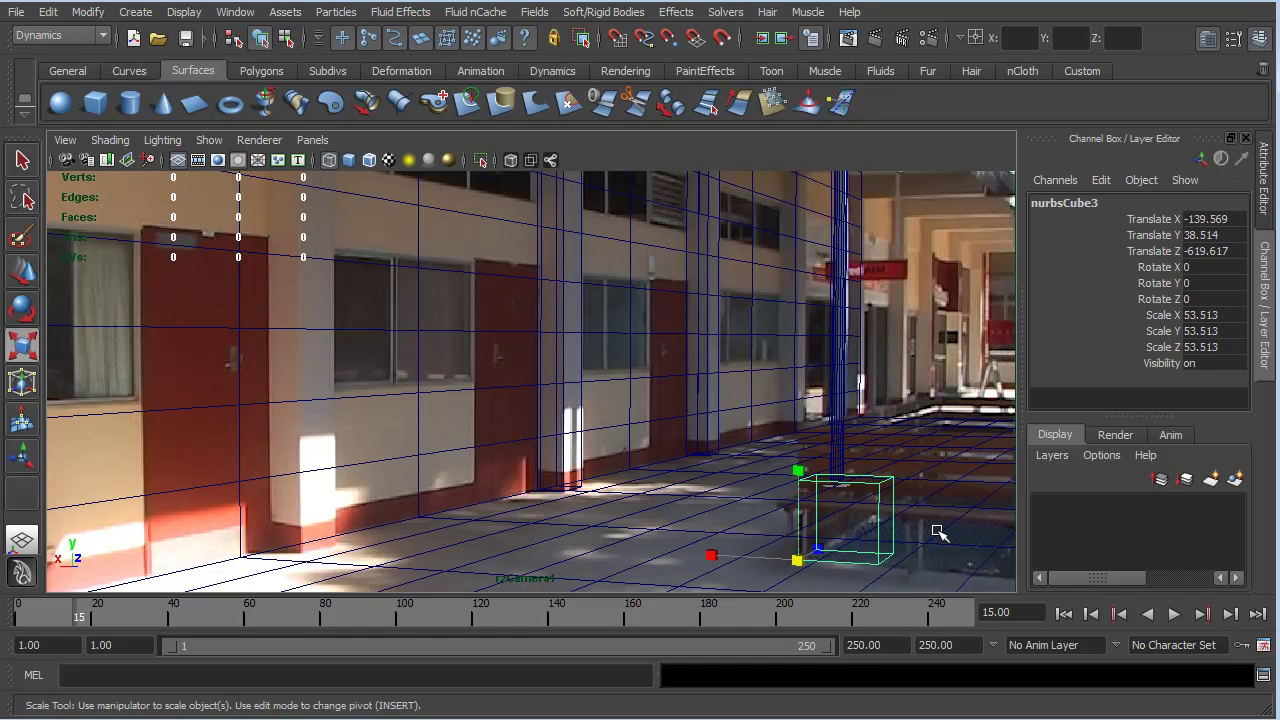
left_click_drag(800, 471, 812, 410)
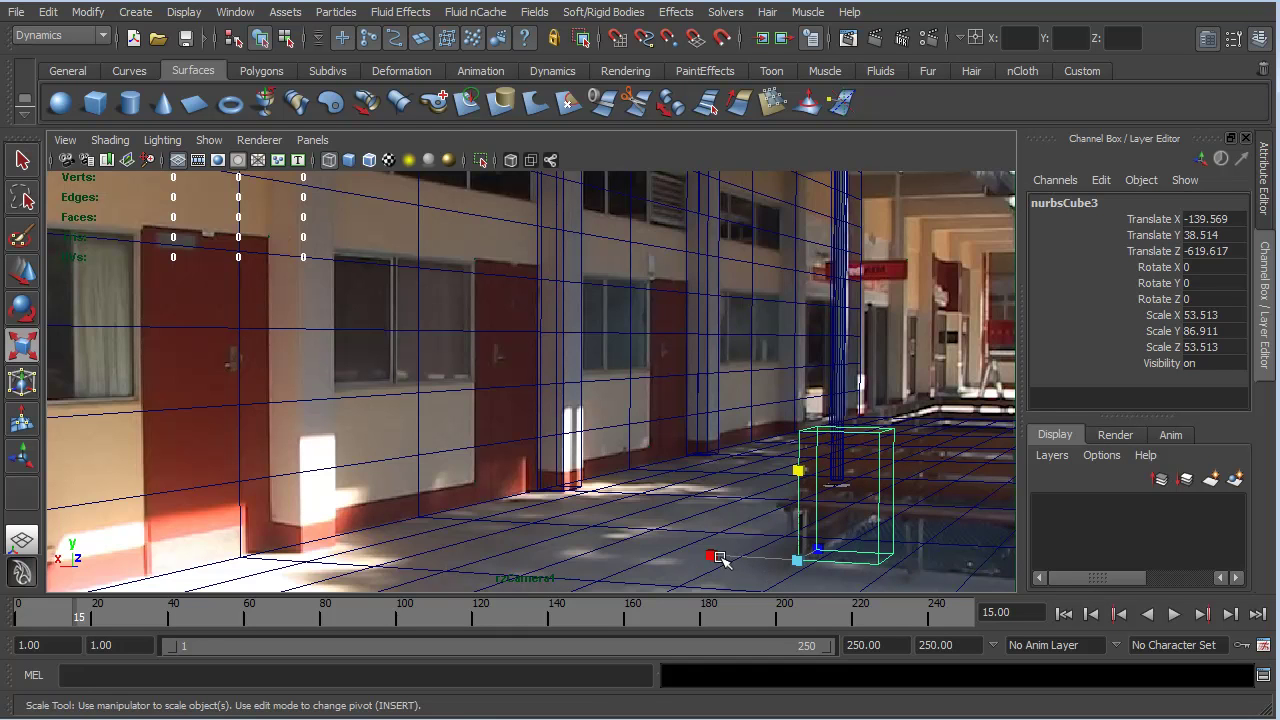
left_click_drag(712, 558, 526, 548)
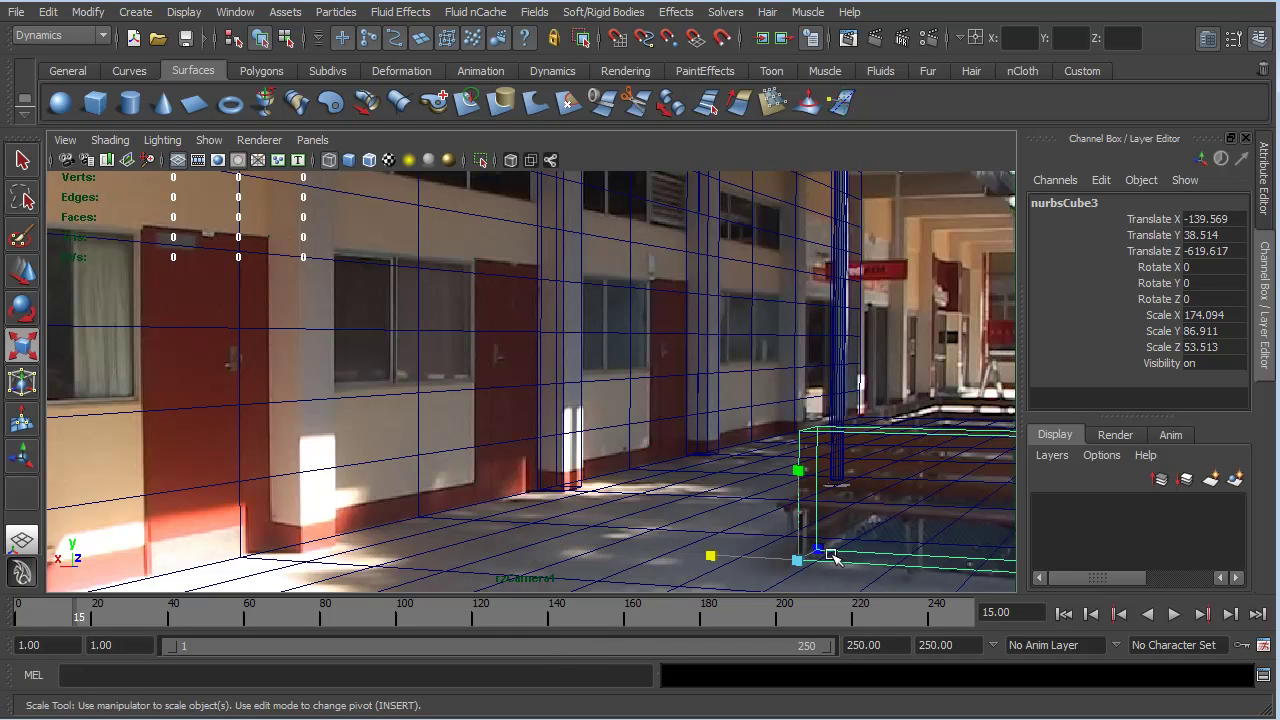
left_click_drag(819, 551, 965, 515)
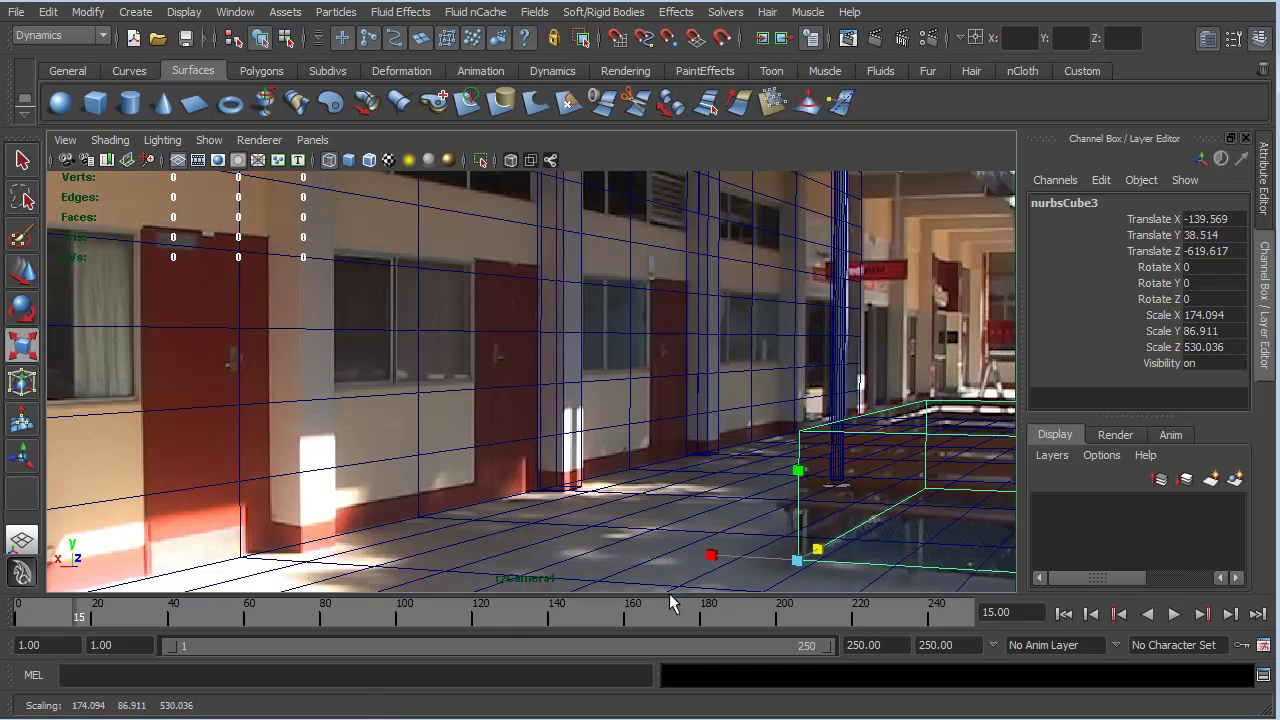
left_click_drag(78, 614, 200, 646)
key("Escape")
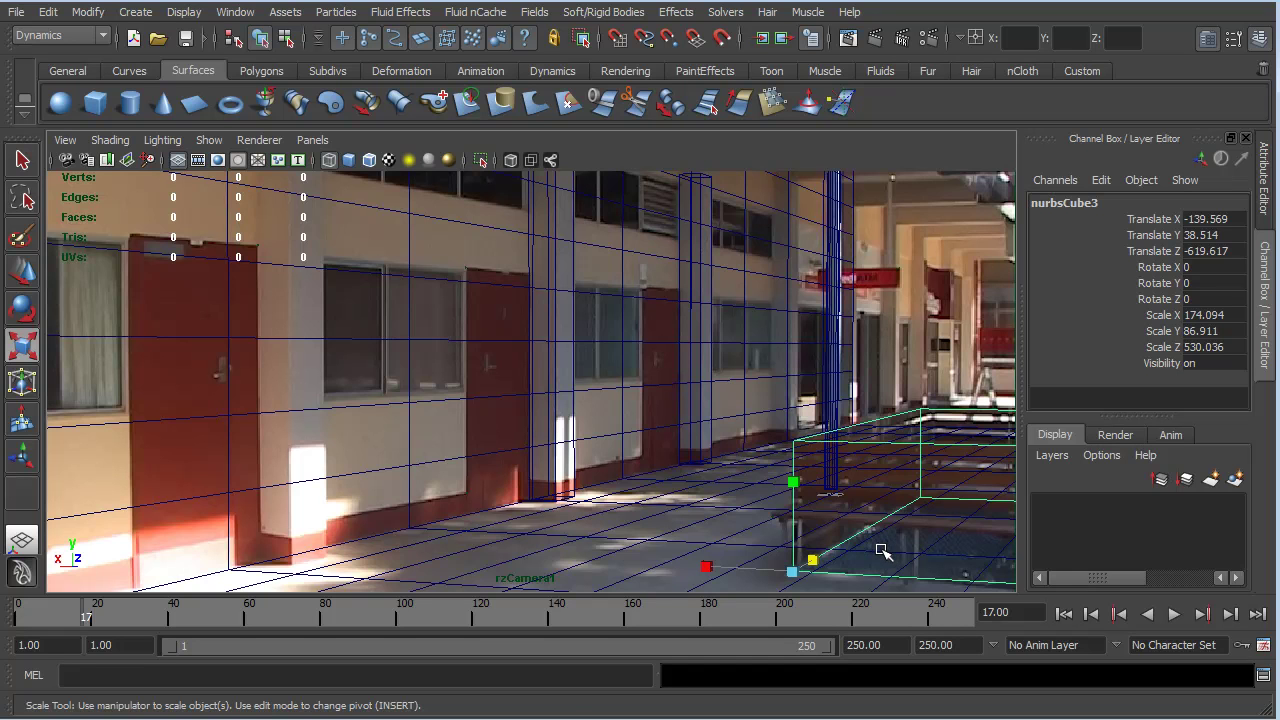
- Shift the planter box sideways to Translate X -123.473, playing the shot to check alignment
key("w")
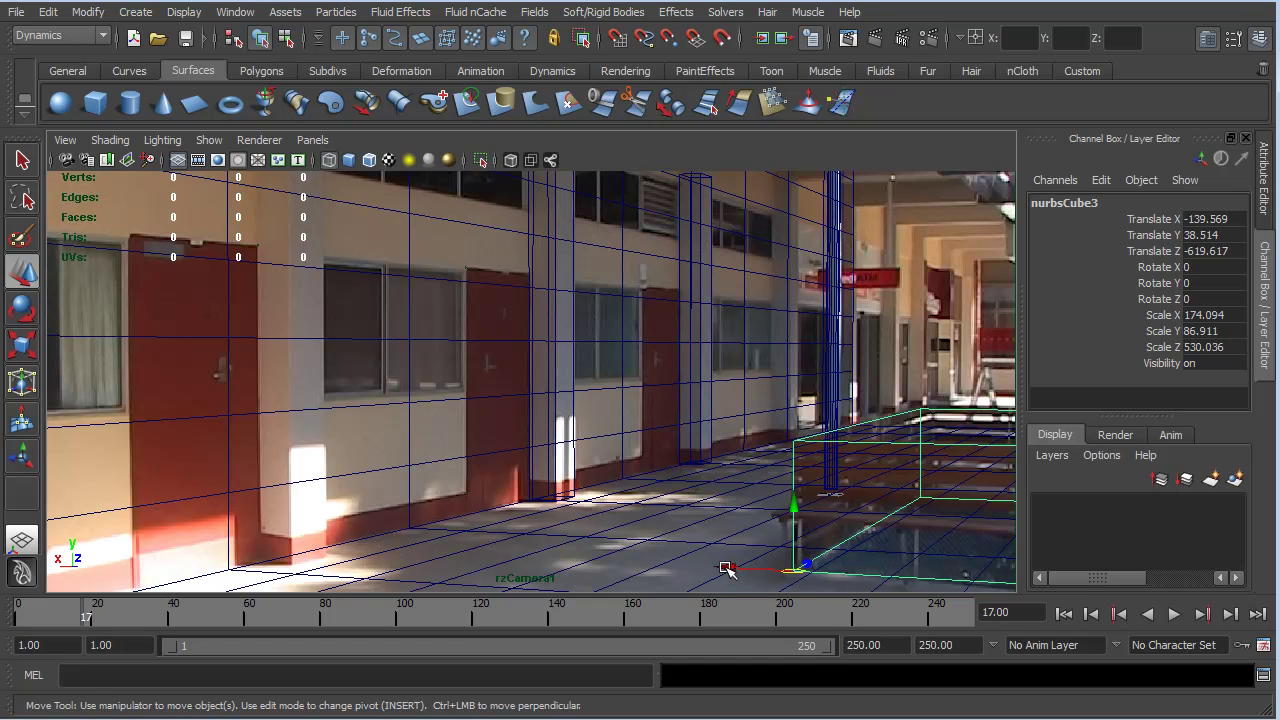
mouse_move(727, 568)
left_mouse_down()
mouse_move(796, 570)
mouse_move(743, 572)
left_mouse_up()
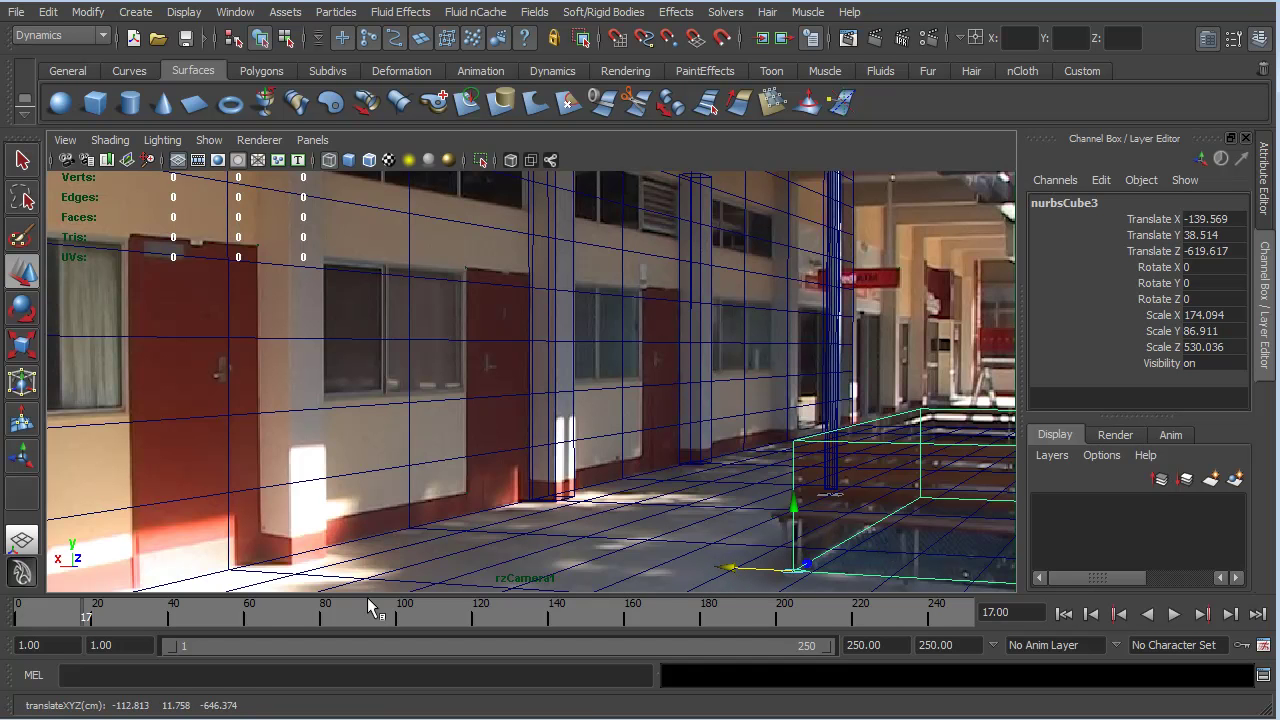
key("alt+v")
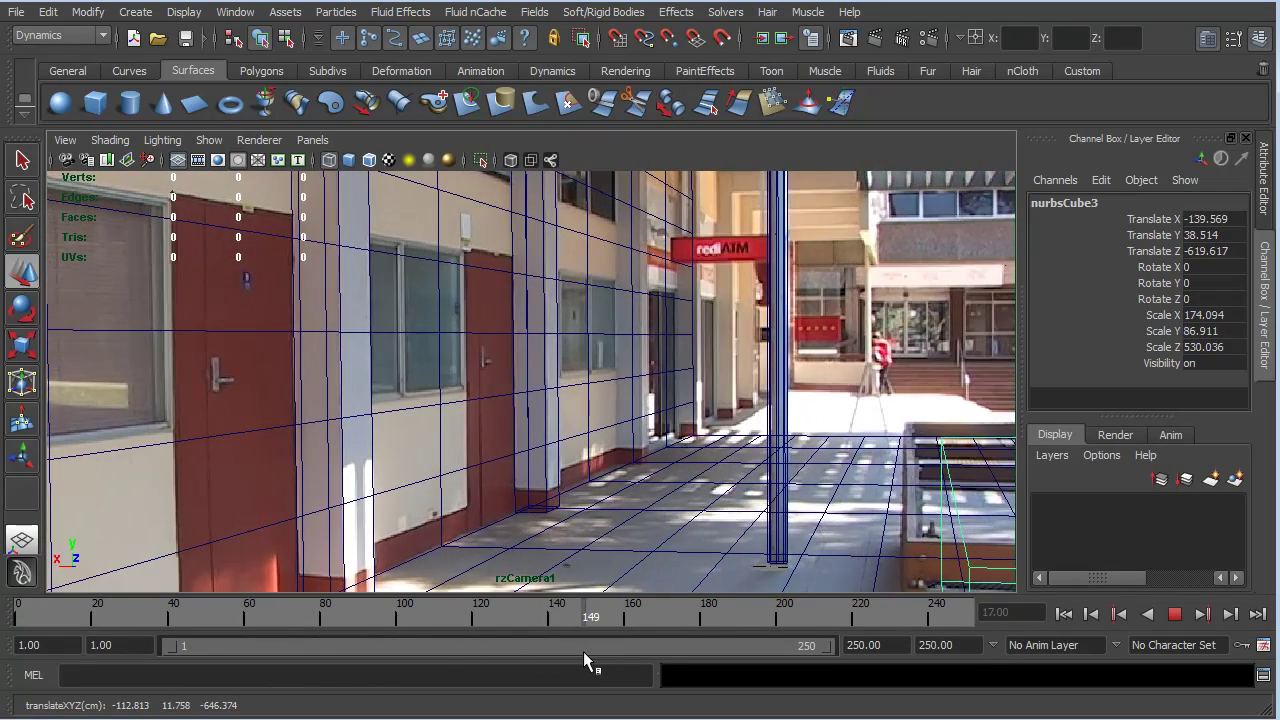
key("alt+v")
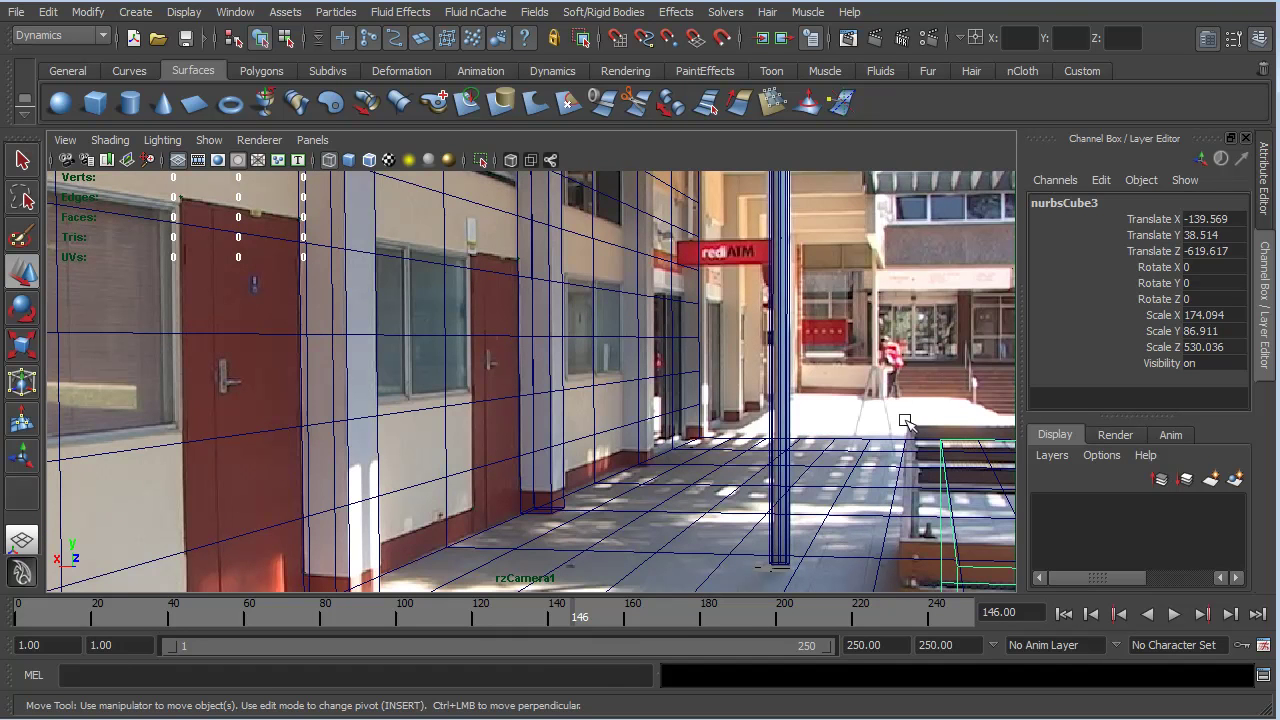
middle_click_drag(927, 399, 867, 421)
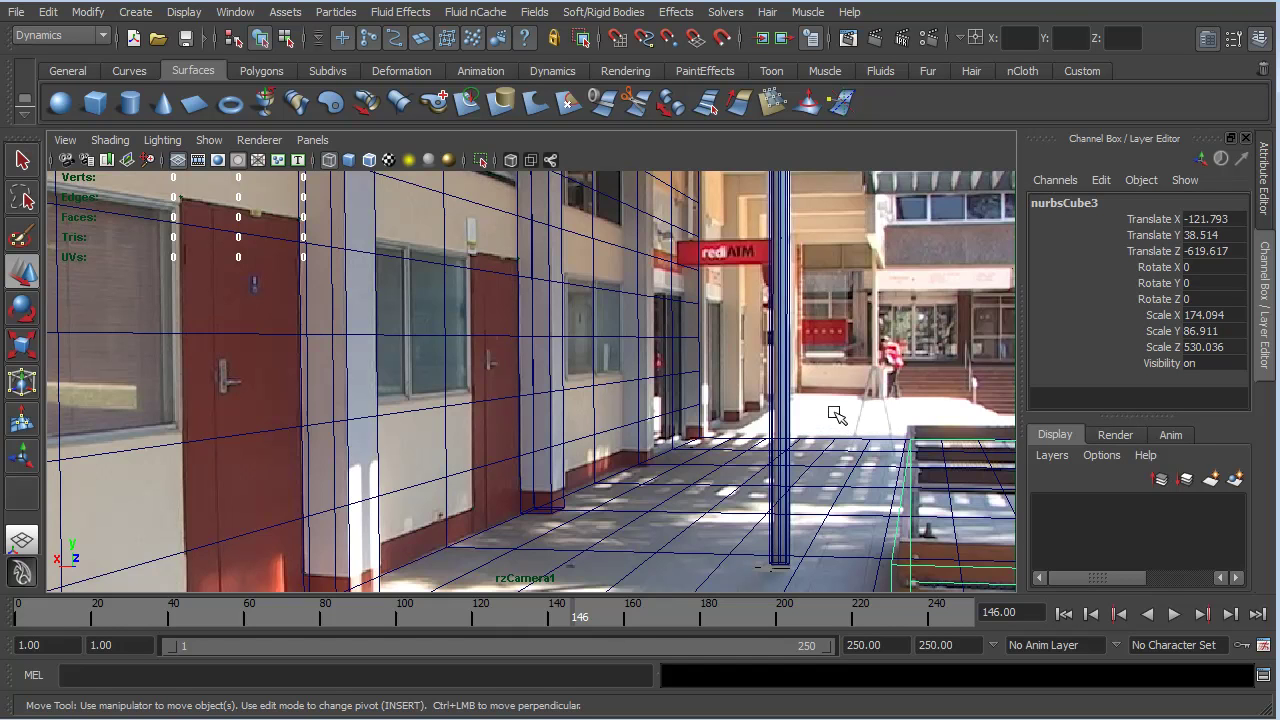
middle_click_drag(835, 422, 840, 425)
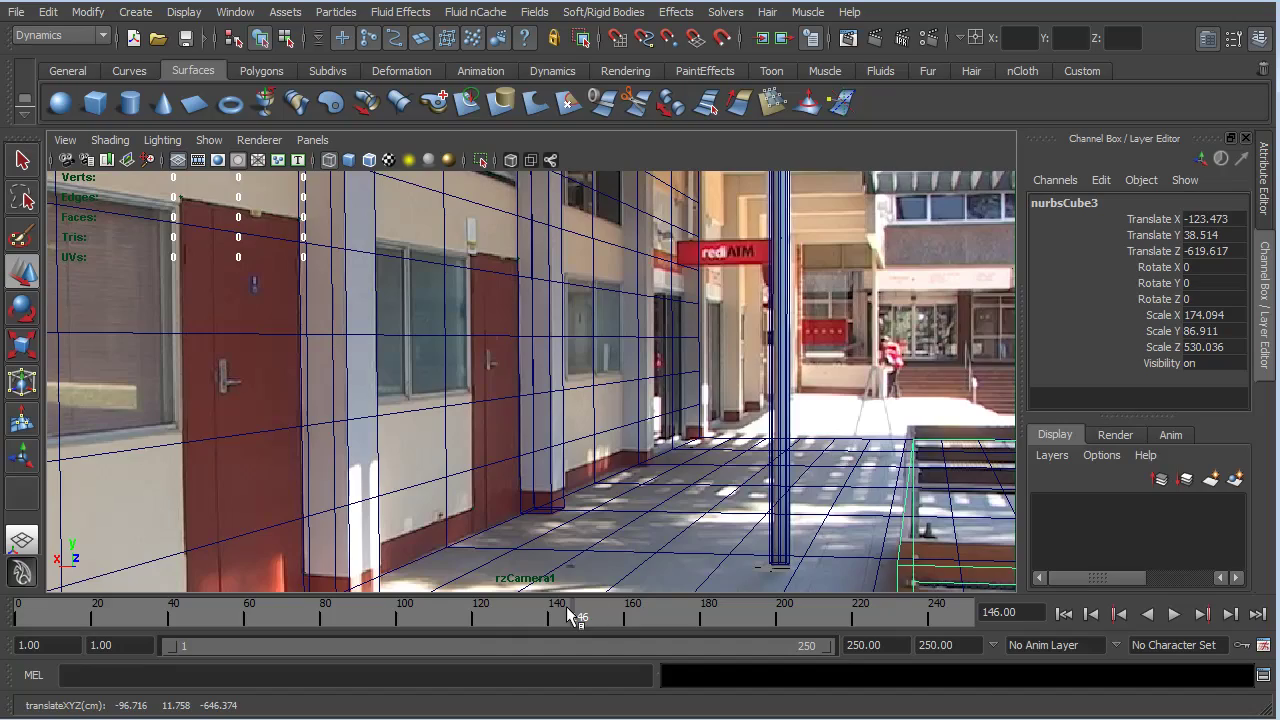
left_click_drag(575, 617, 70, 640)
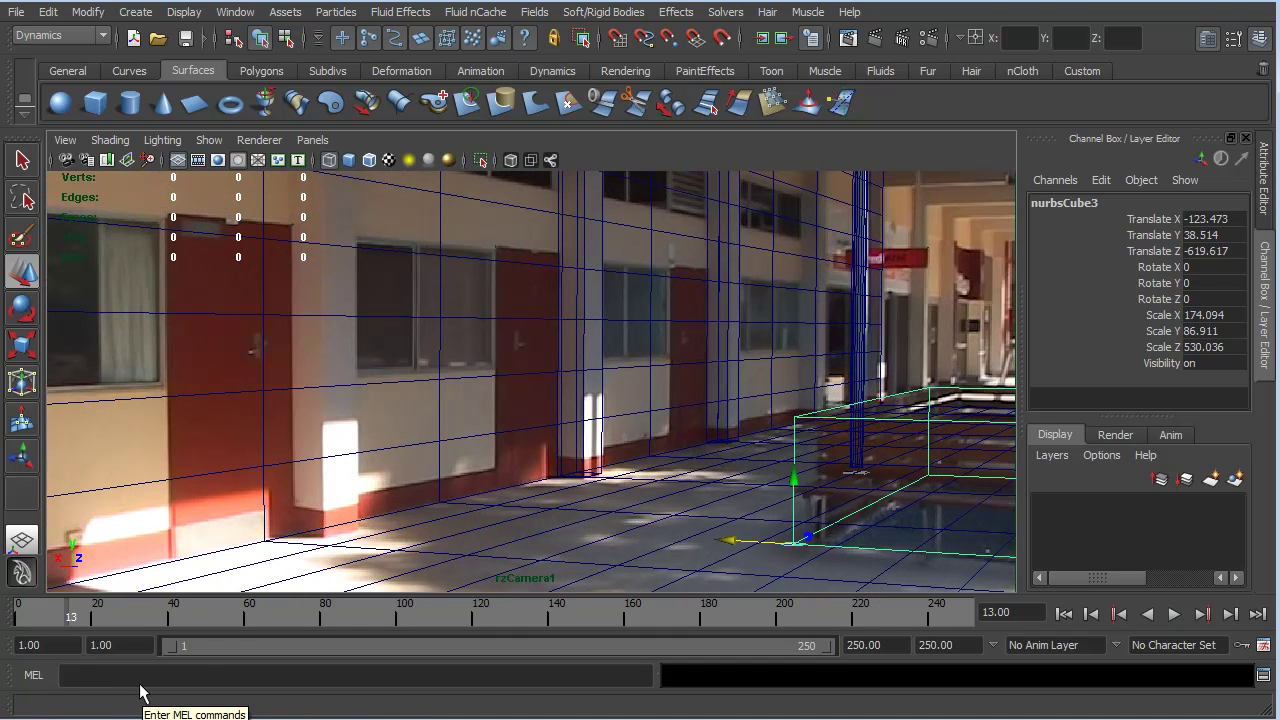
- Raise the box slightly to Scale Y 93.732 and play the shot to review the fit
key("r")
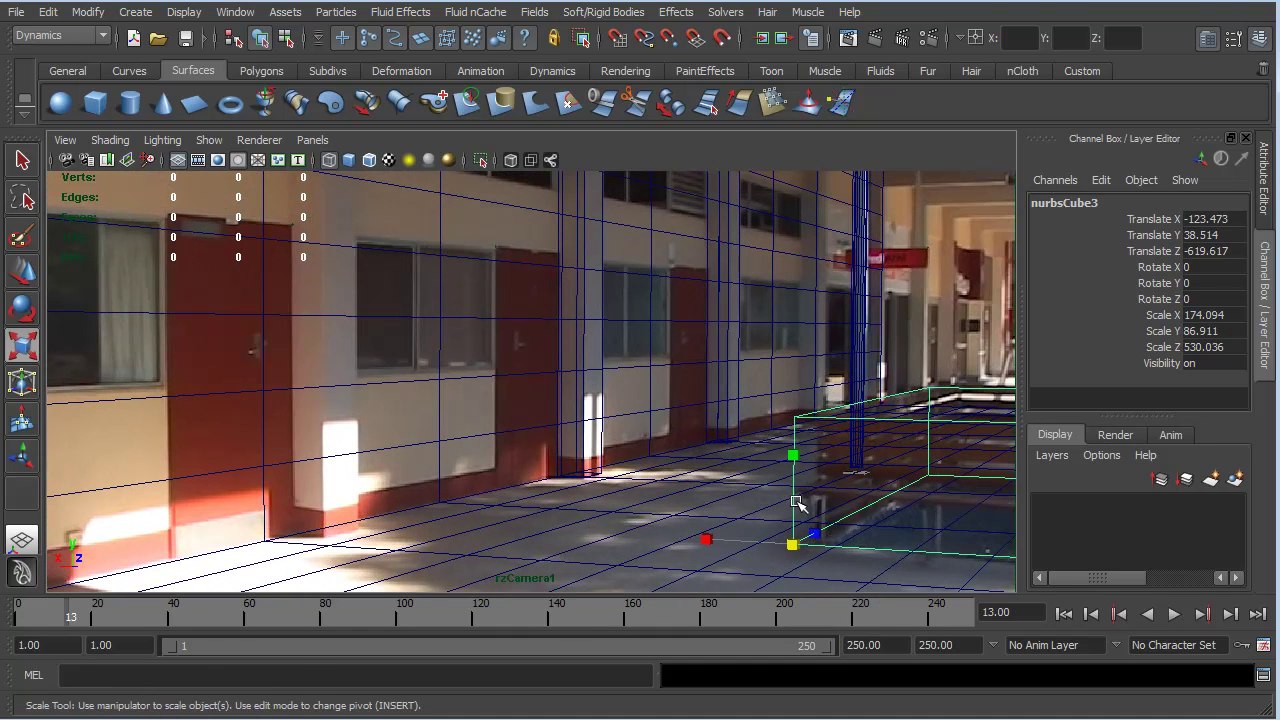
left_click(794, 455)
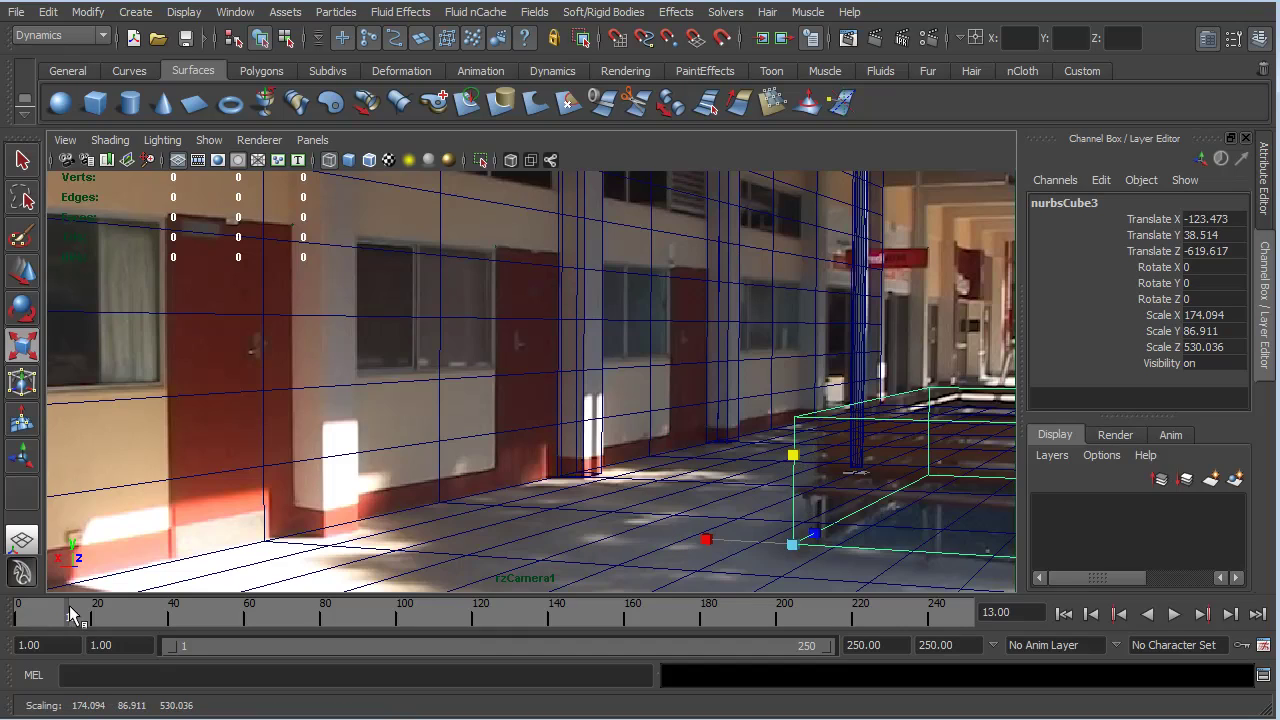
key("alt+v")
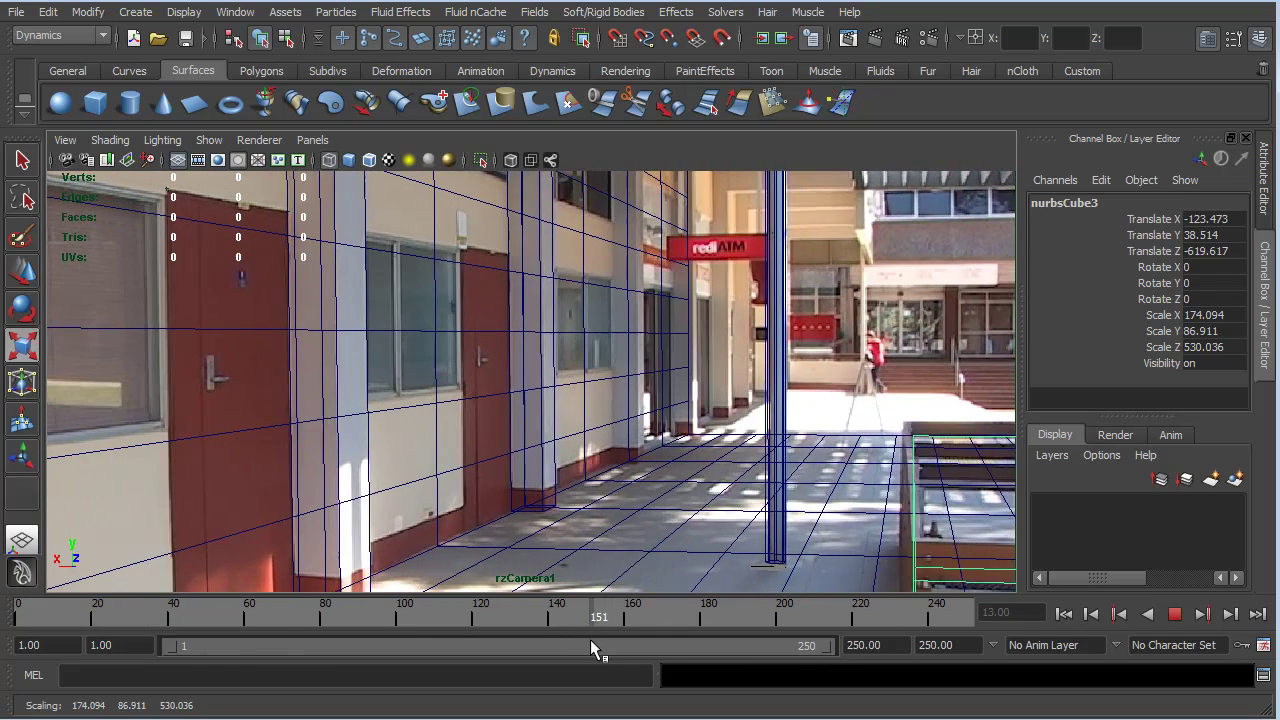
left_click_drag(590, 639, 550, 652)
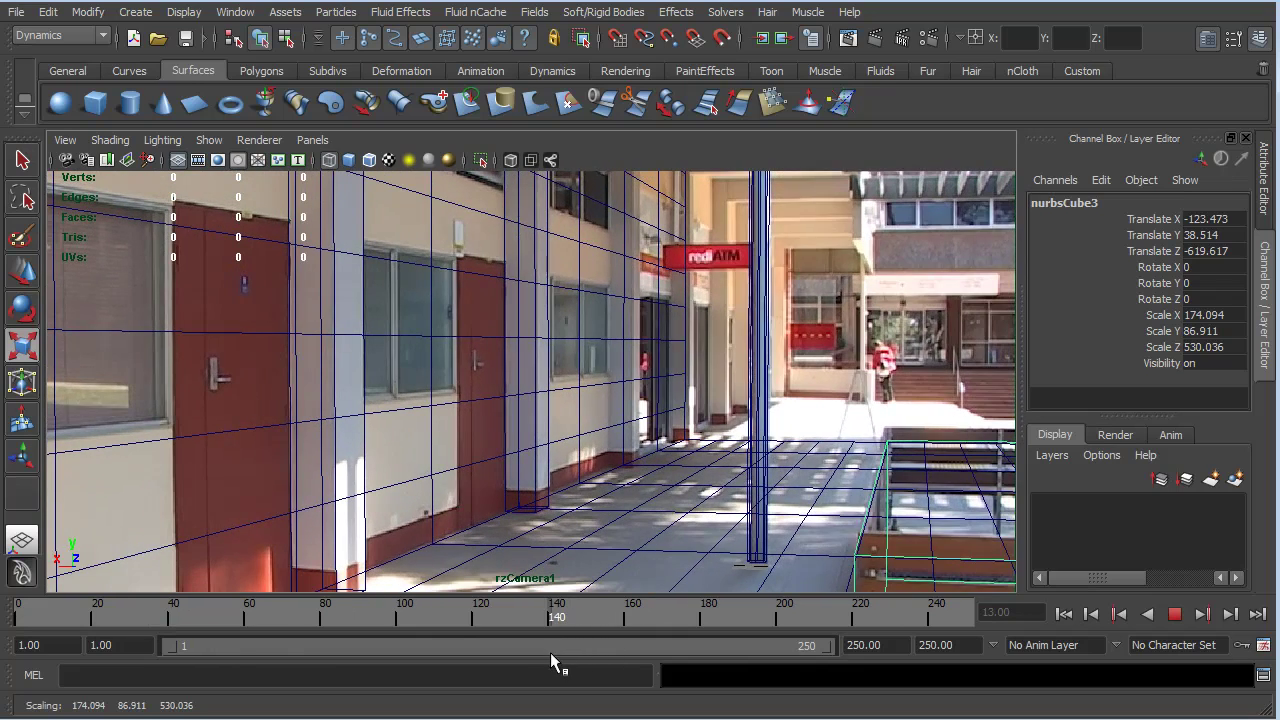
key("alt+v")
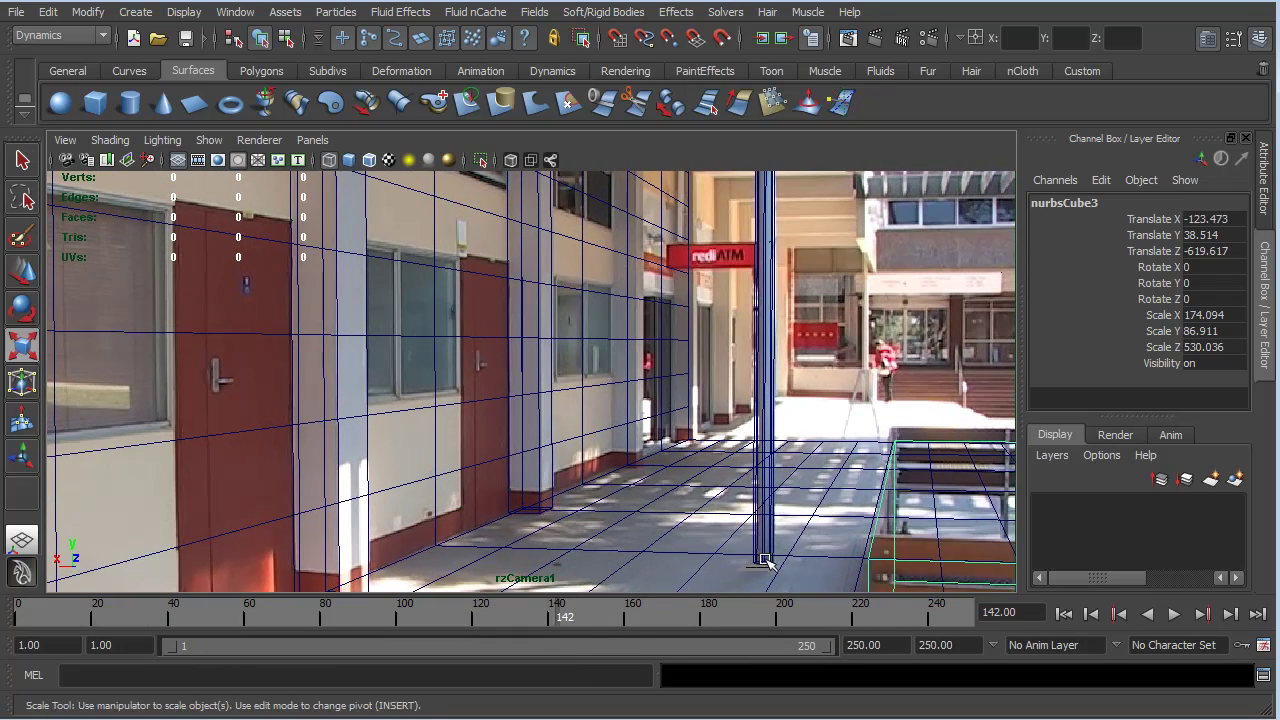
middle_click_drag(854, 424, 851, 409)
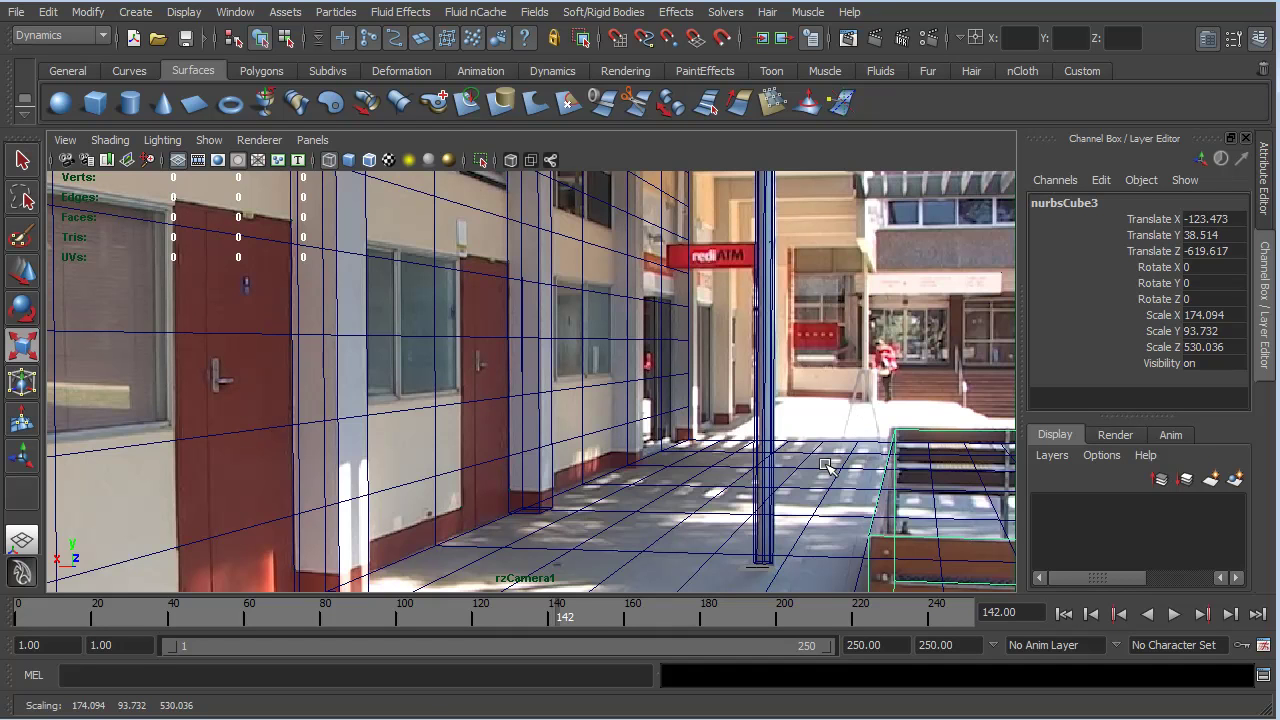
key("e")
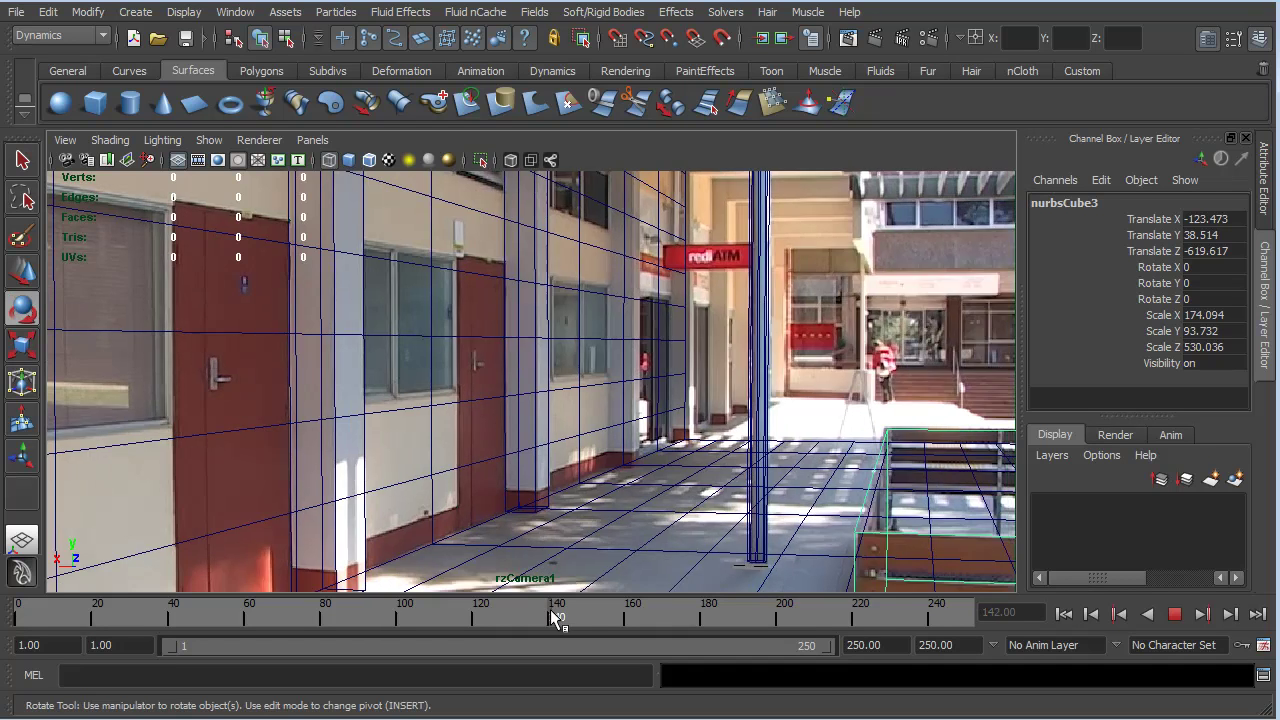
key("alt+v")
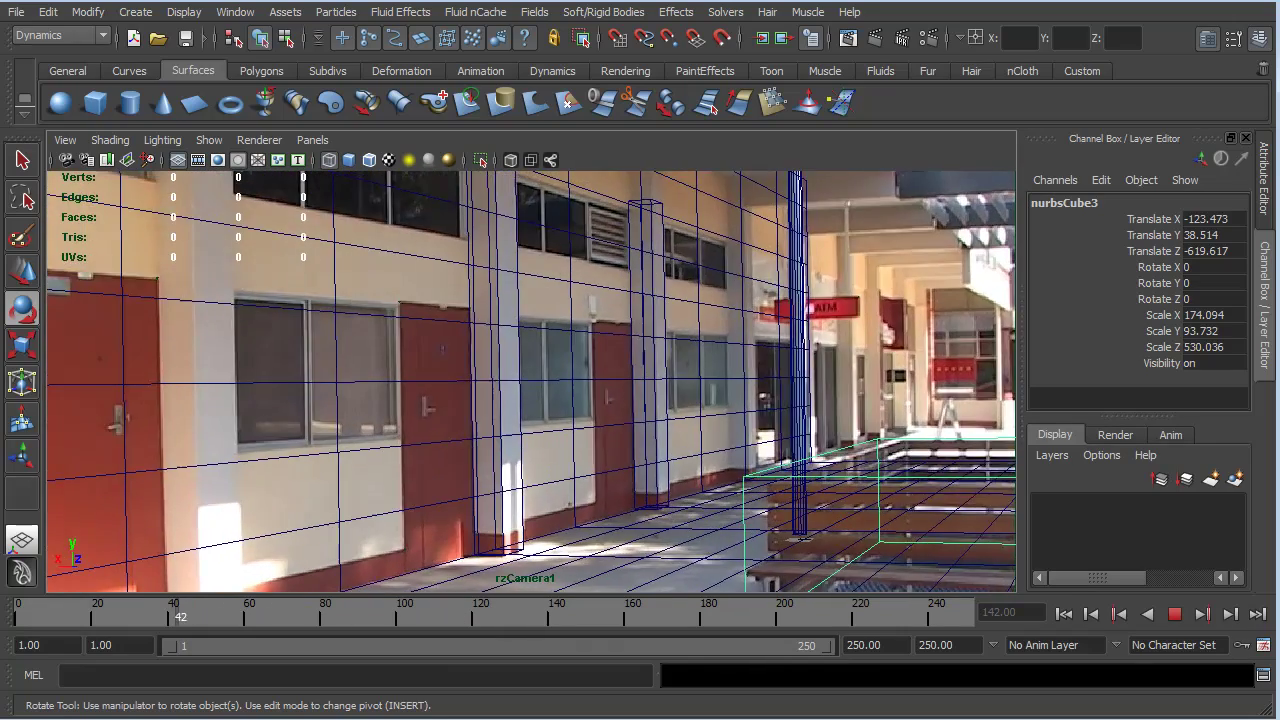
key("Escape")
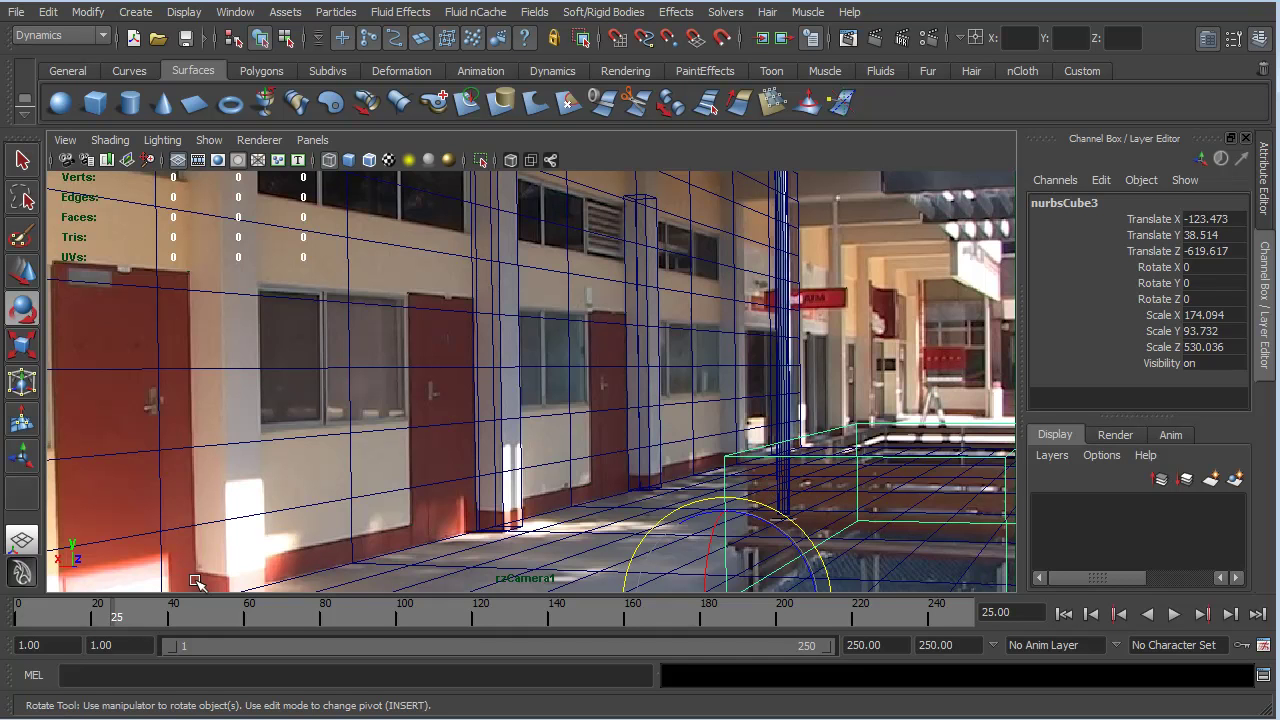
- Select the rightnurbsCube2, frontnurbsCube2 and topnurbsCube2 proxy parts and duplicate them with Ctrl+D as nurbsCube3
mouse_move(114, 609)
left_mouse_down()
mouse_move(70, 617)
mouse_move(100, 612)
left_mouse_up()
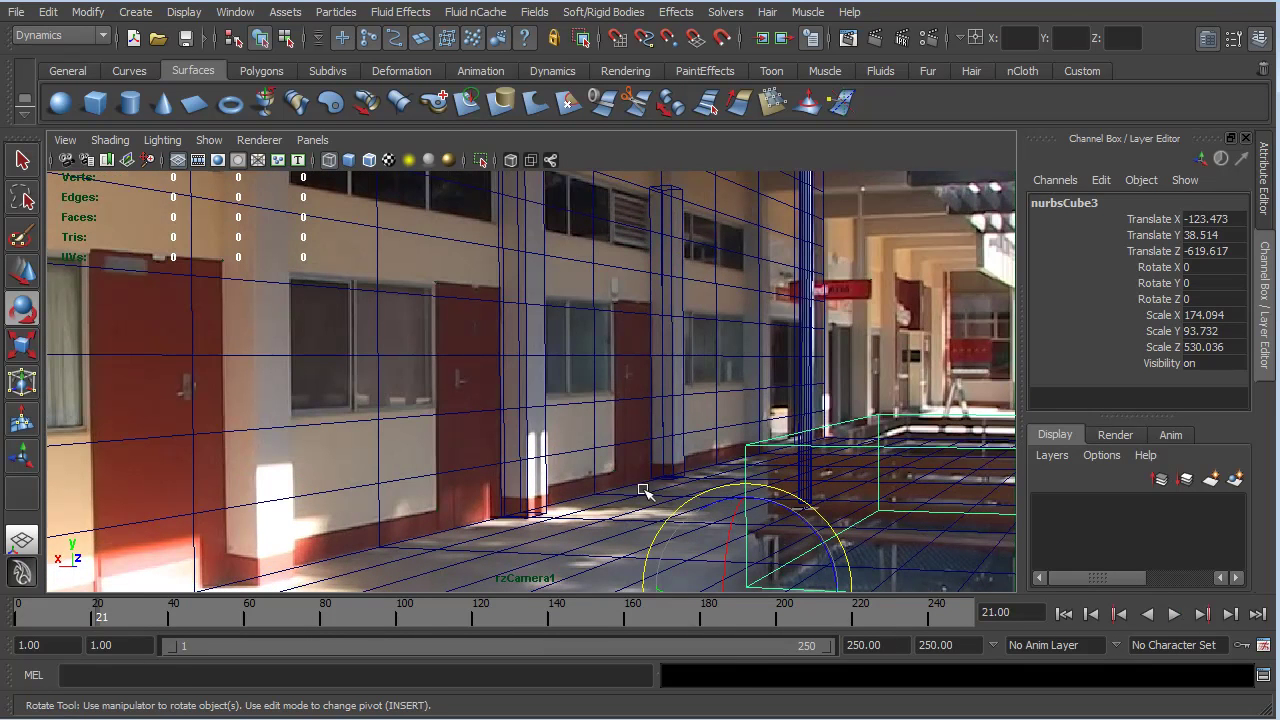
left_click(633, 505)
left_click(955, 380)
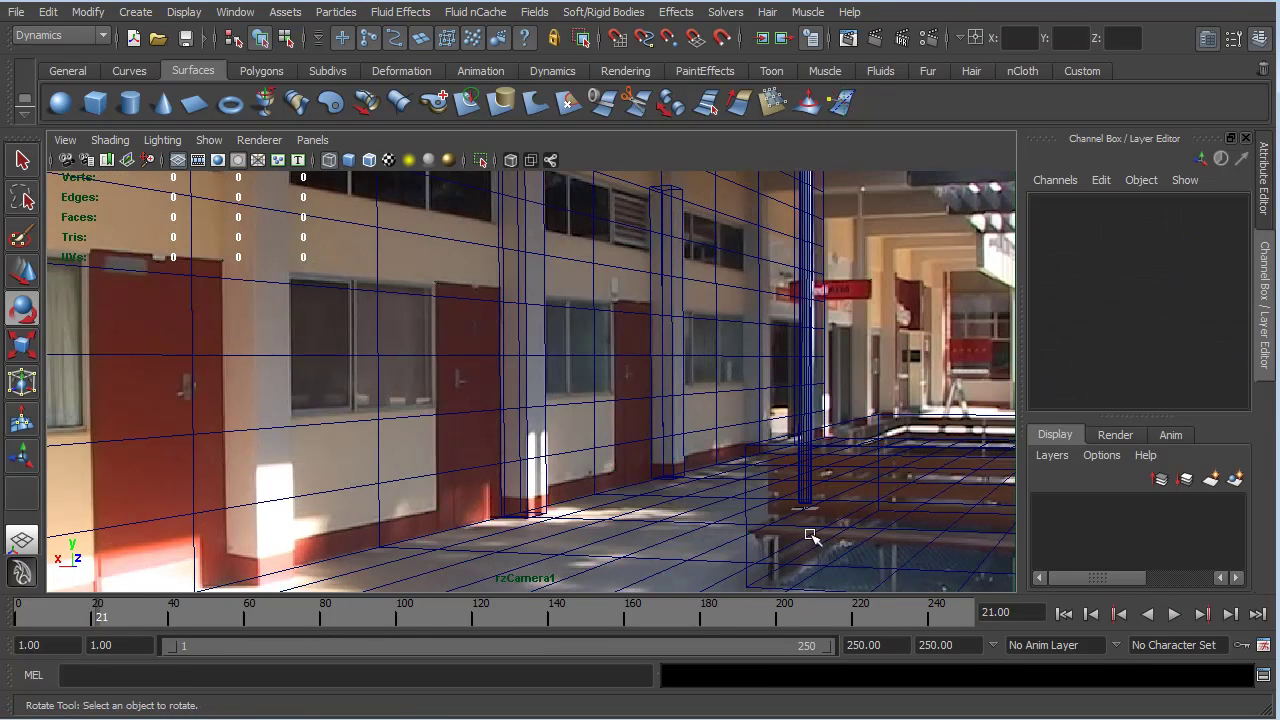
left_click(752, 540)
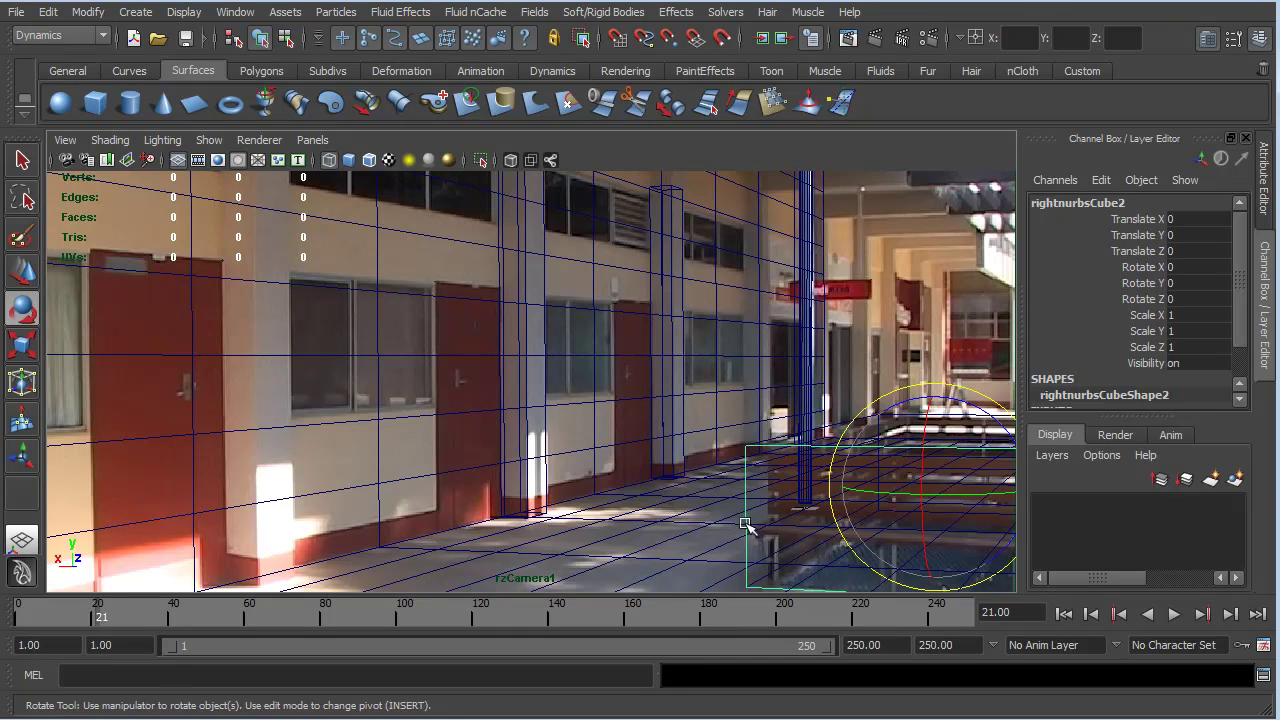
left_click(722, 542)
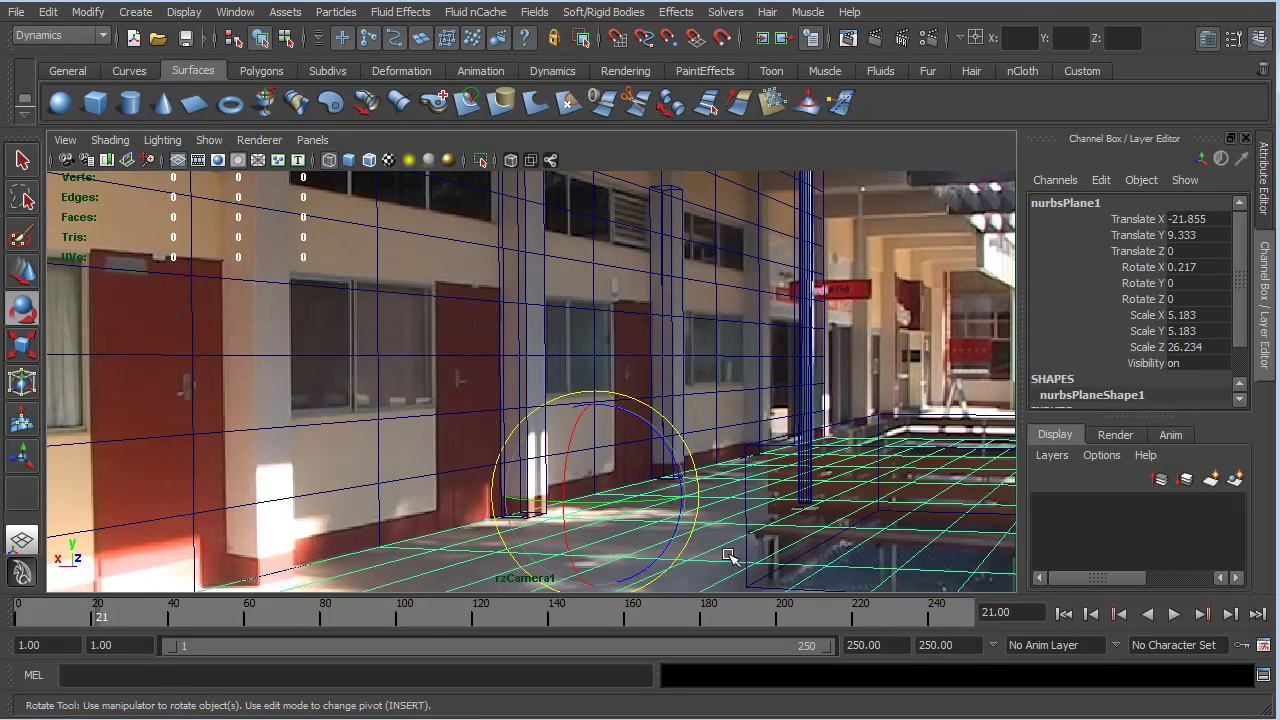
left_click(768, 522, "shift")
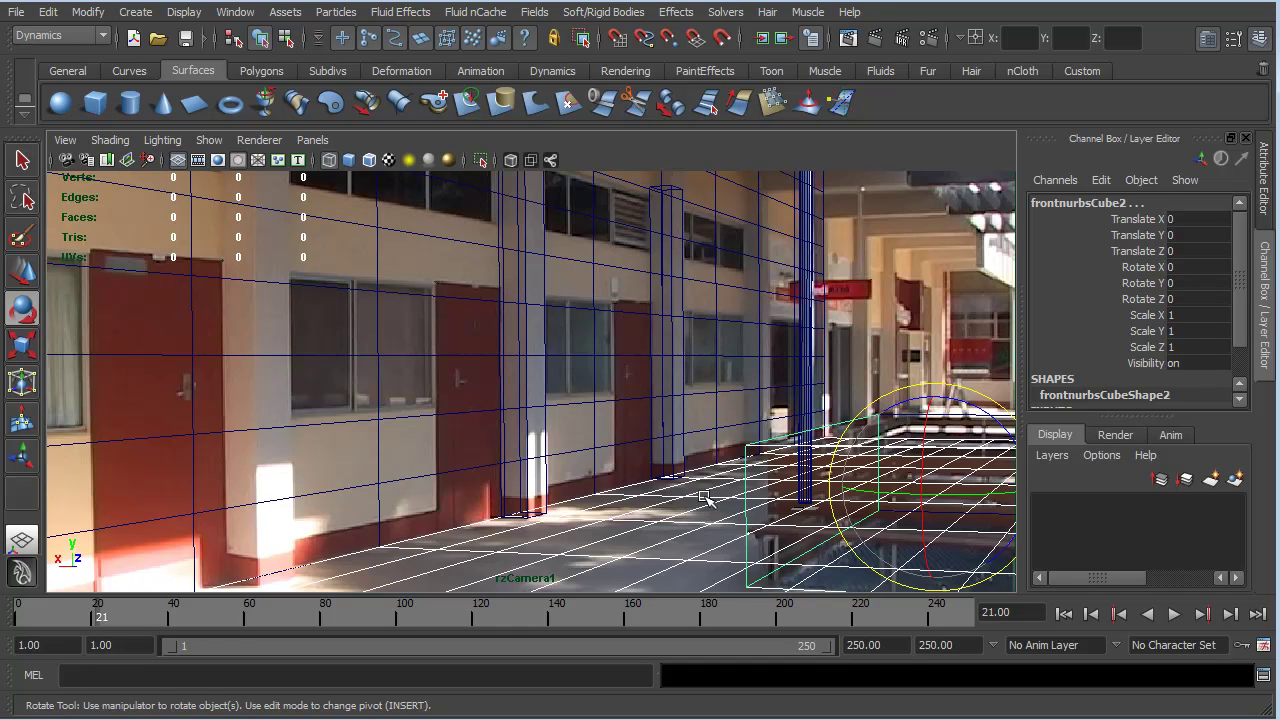
left_click(806, 500)
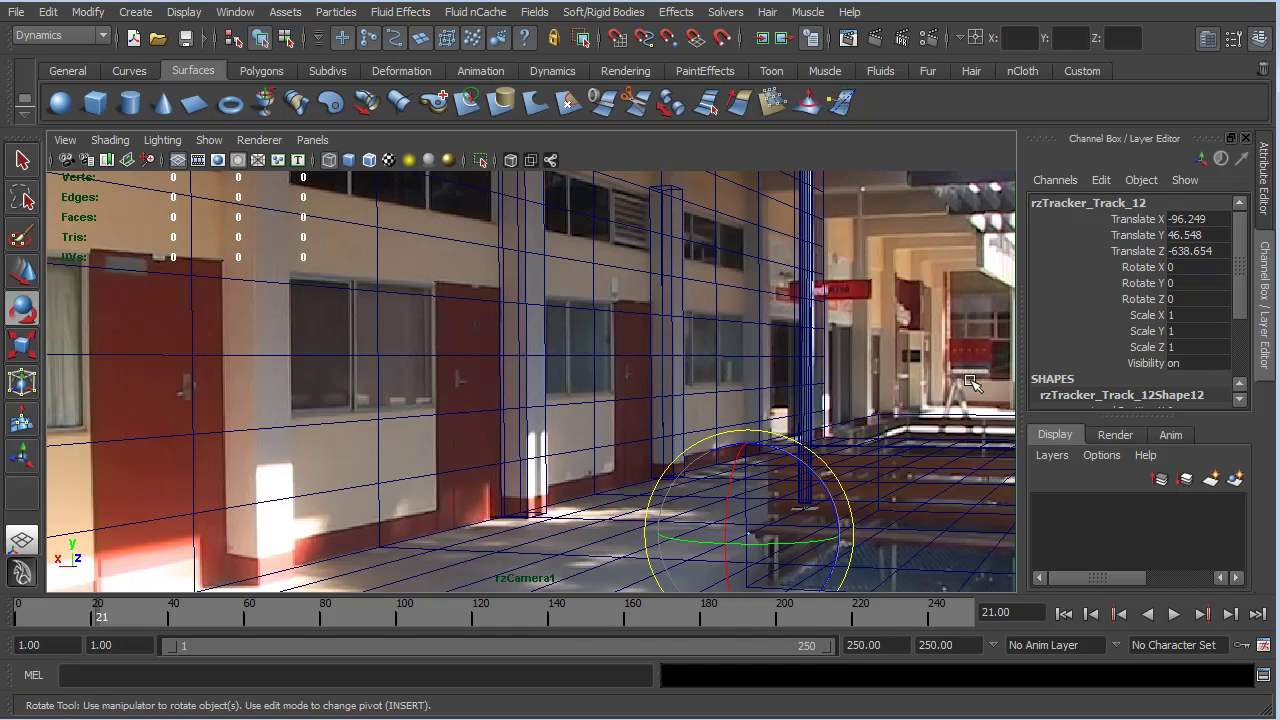
left_click(952, 418)
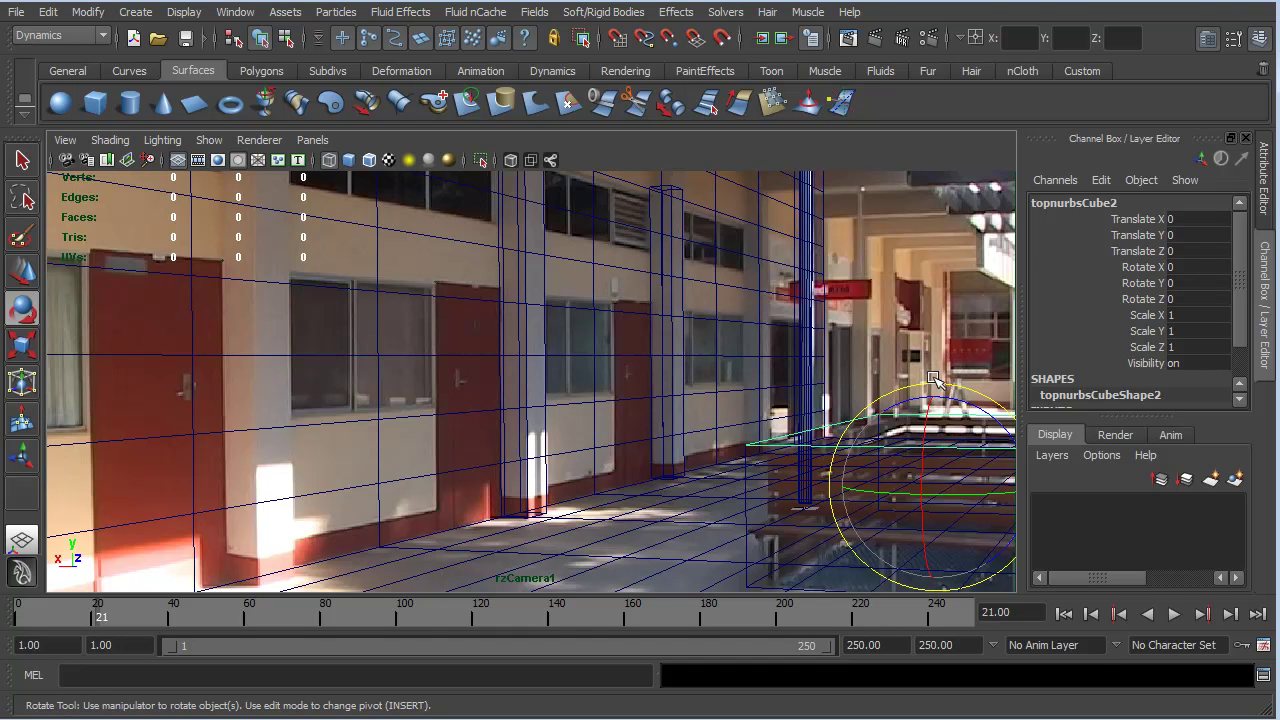
key("ctrl+d")
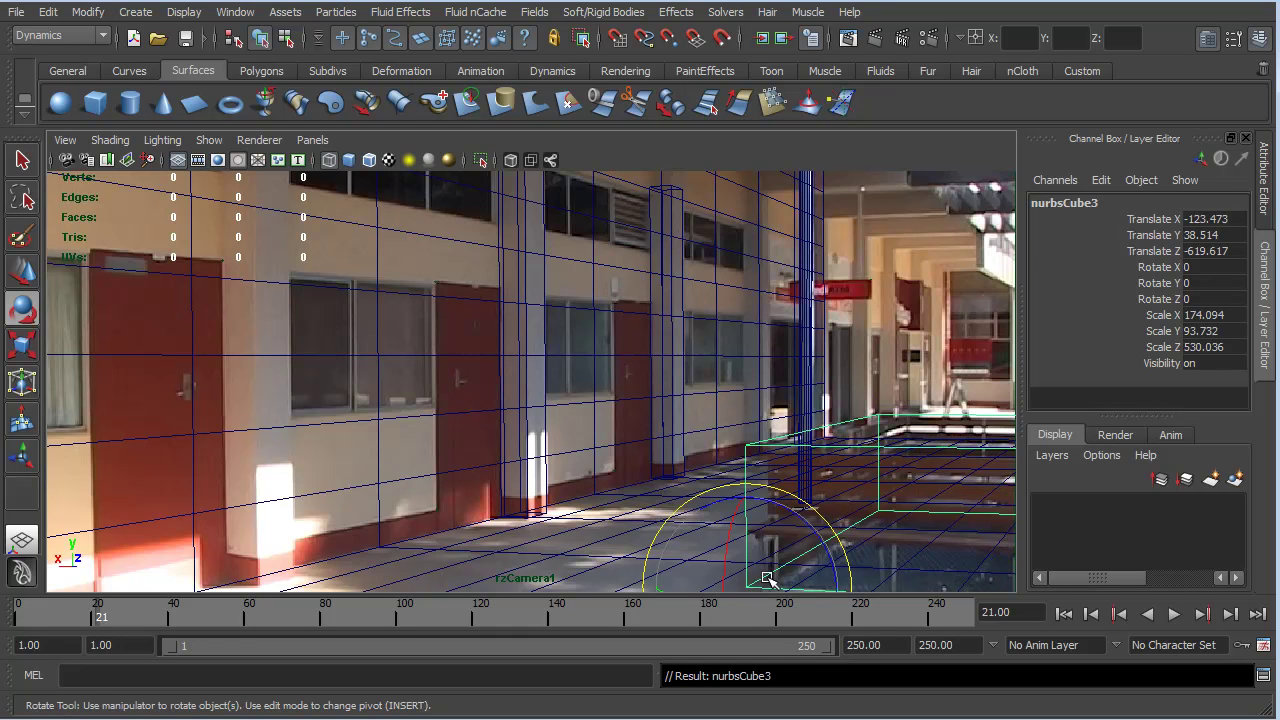
- Enable point snapping and nudge nurbsCube3 along X to -123.005
key("w")
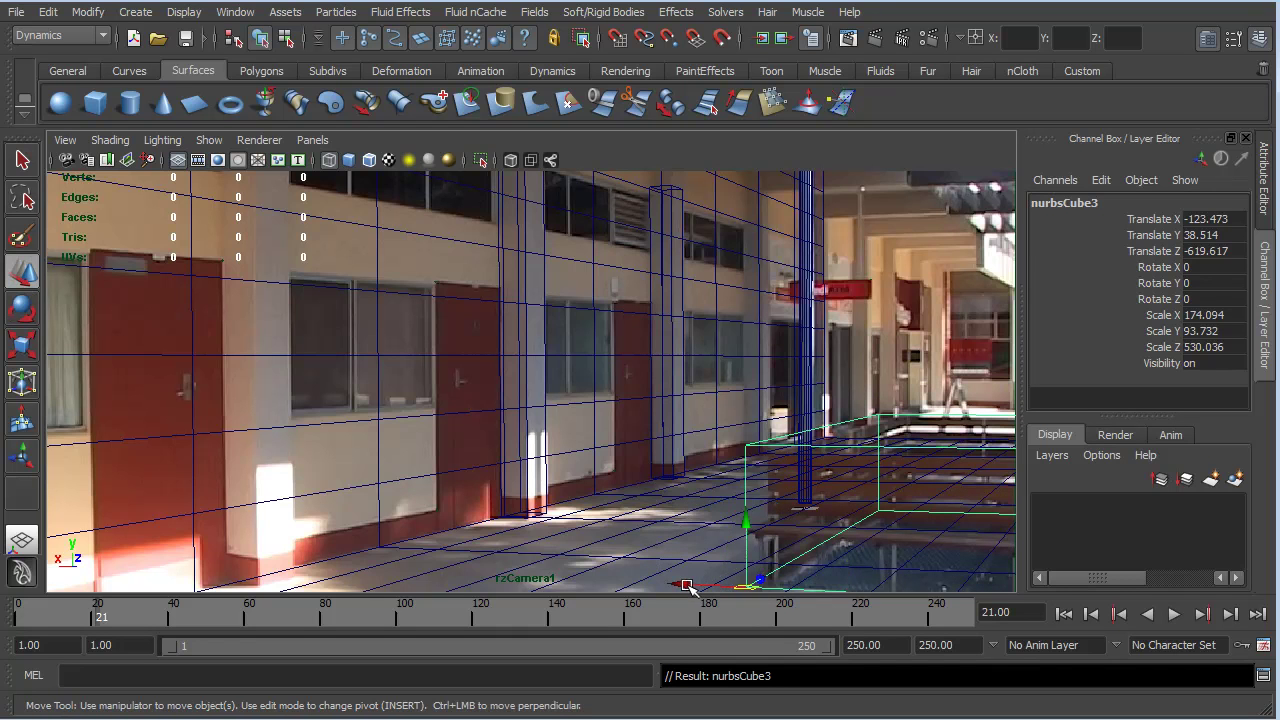
left_click_drag(684, 583, 712, 590)
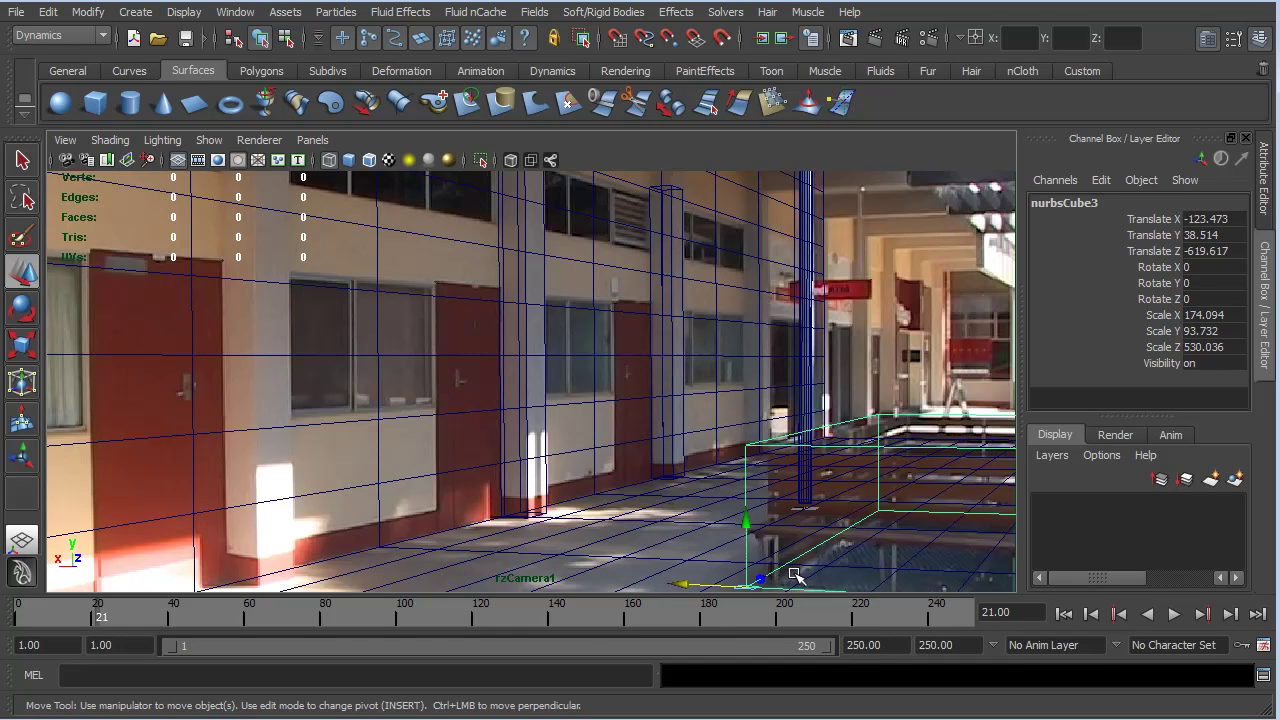
key("v")
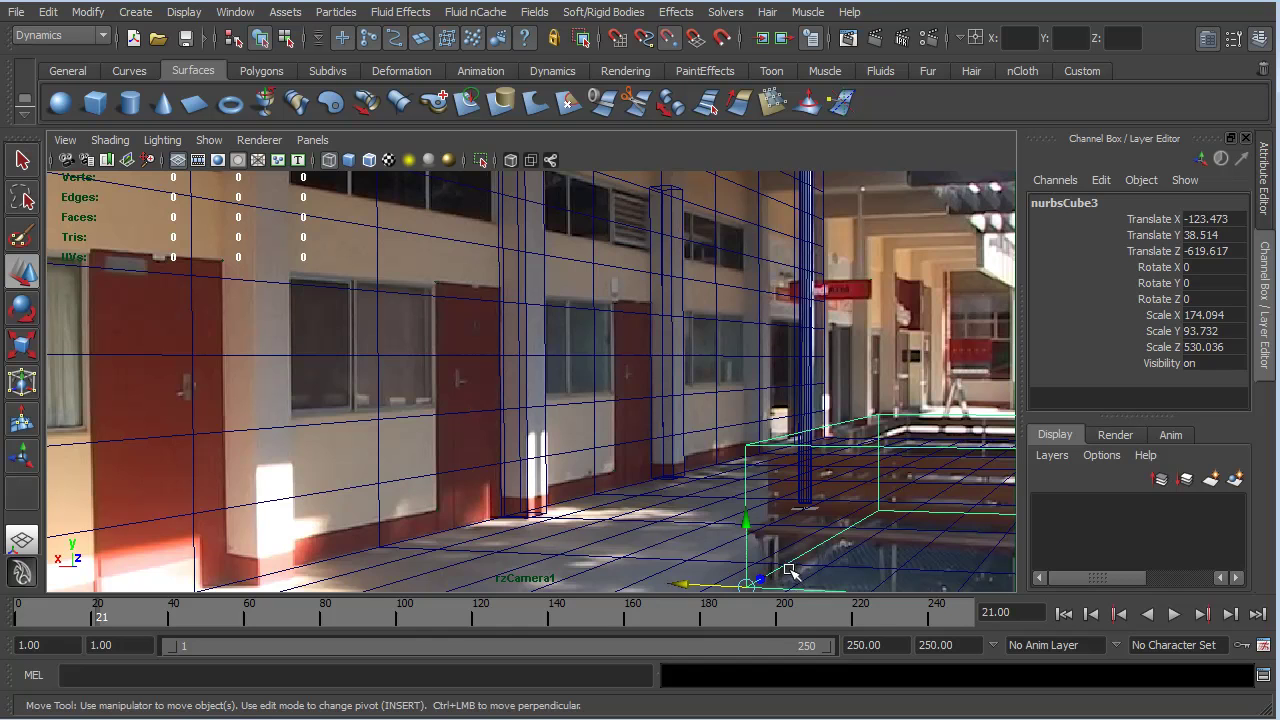
left_click_drag(755, 530, 748, 534)
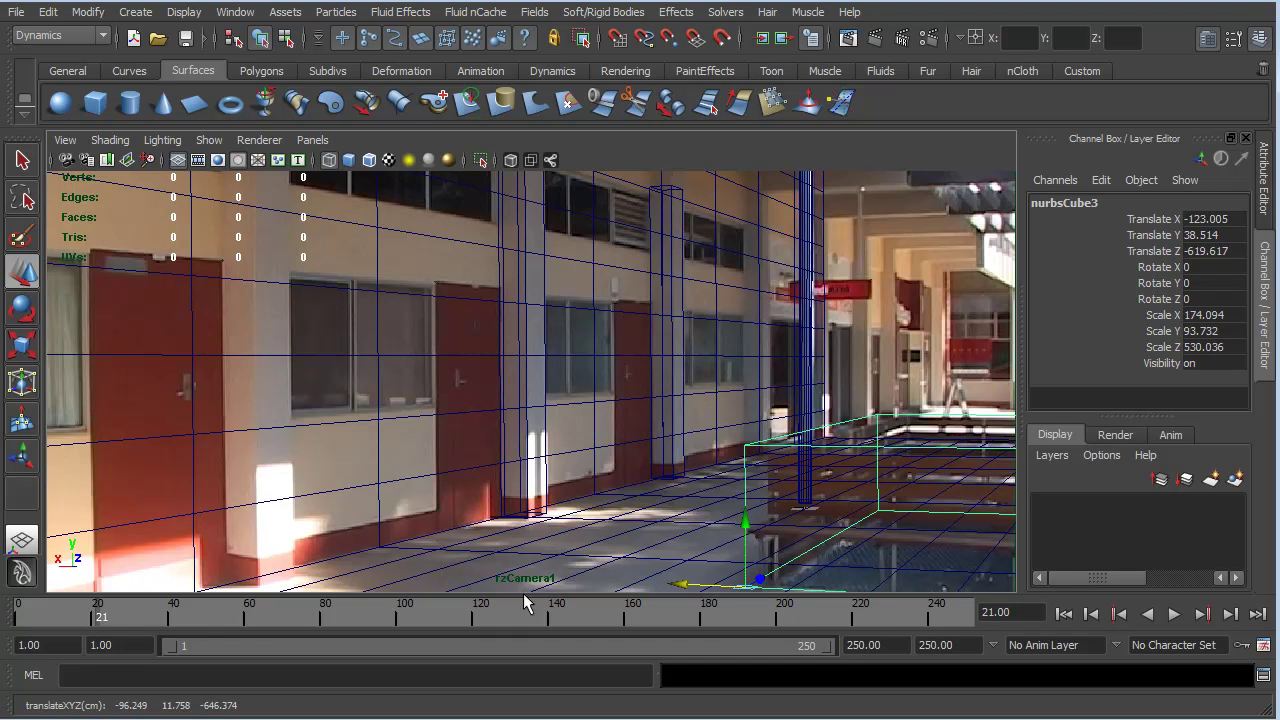
left_click_drag(96, 614, 53, 615)
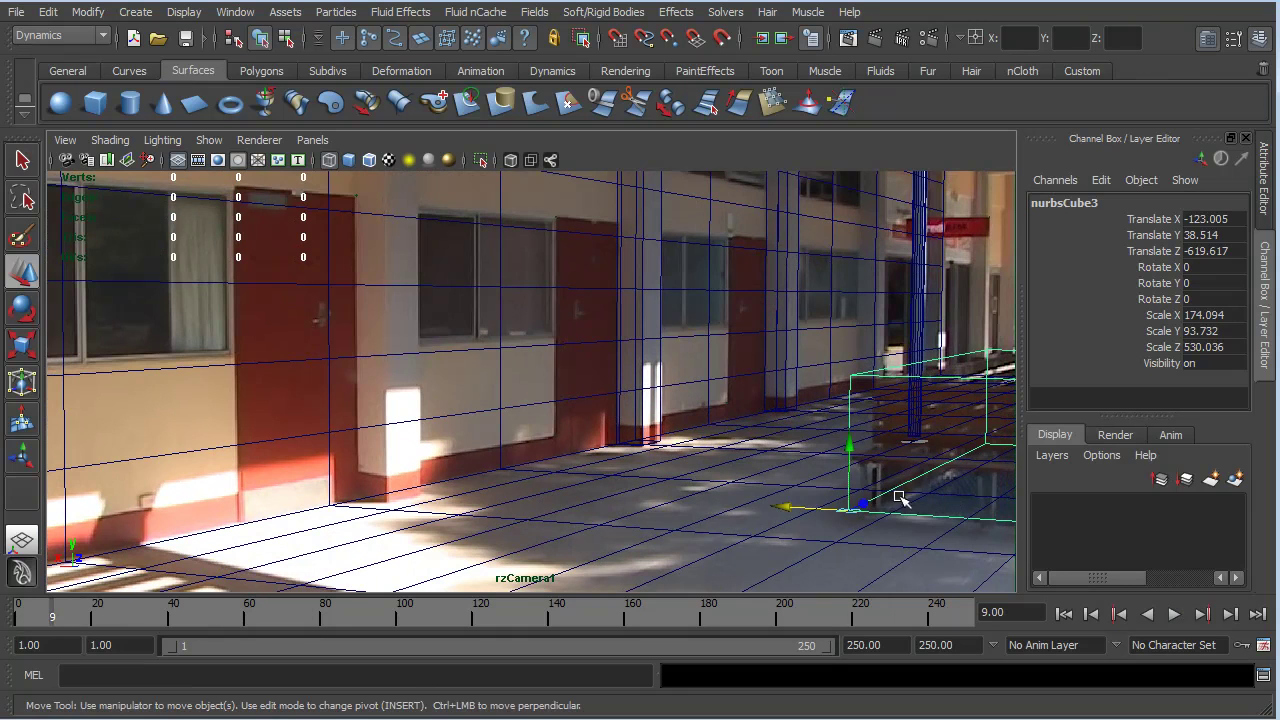
- Slide the cube forward to Z -548.963 and lower it to Y 29.006, scrubbing to verify
left_click_drag(863, 504, 895, 505)
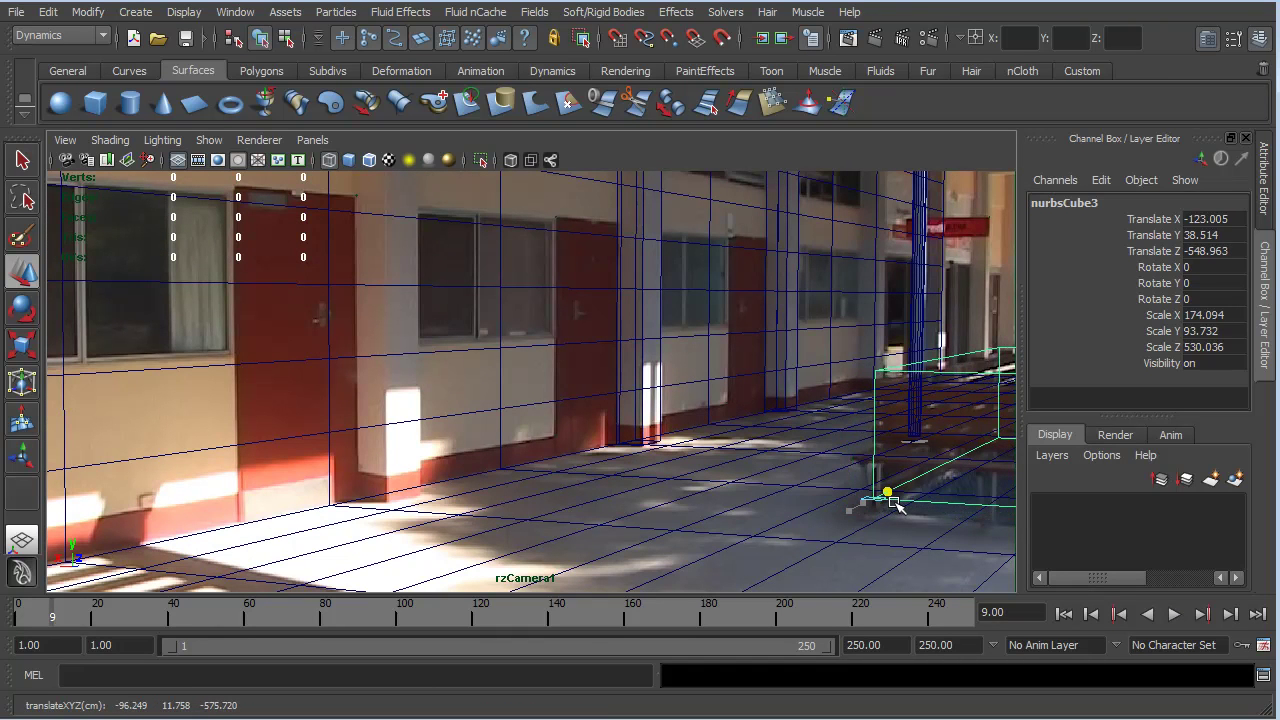
left_click_drag(895, 505, 893, 503)
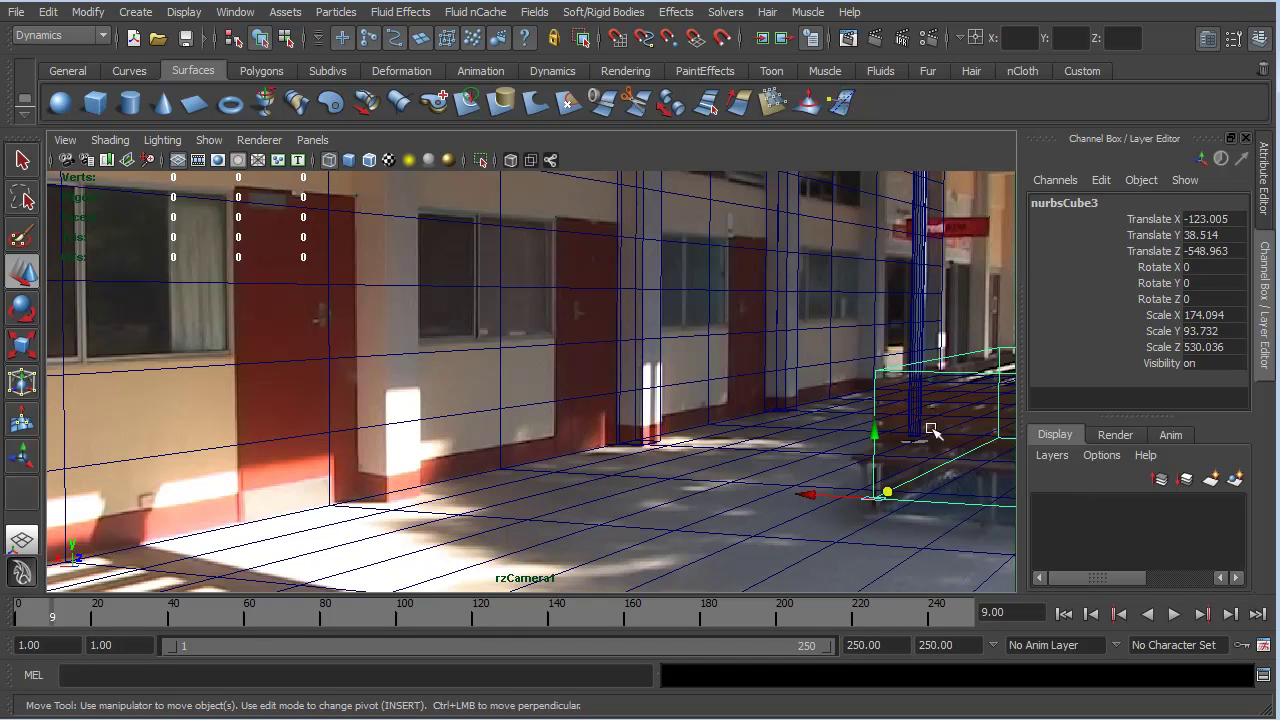
left_click_drag(880, 437, 877, 447)
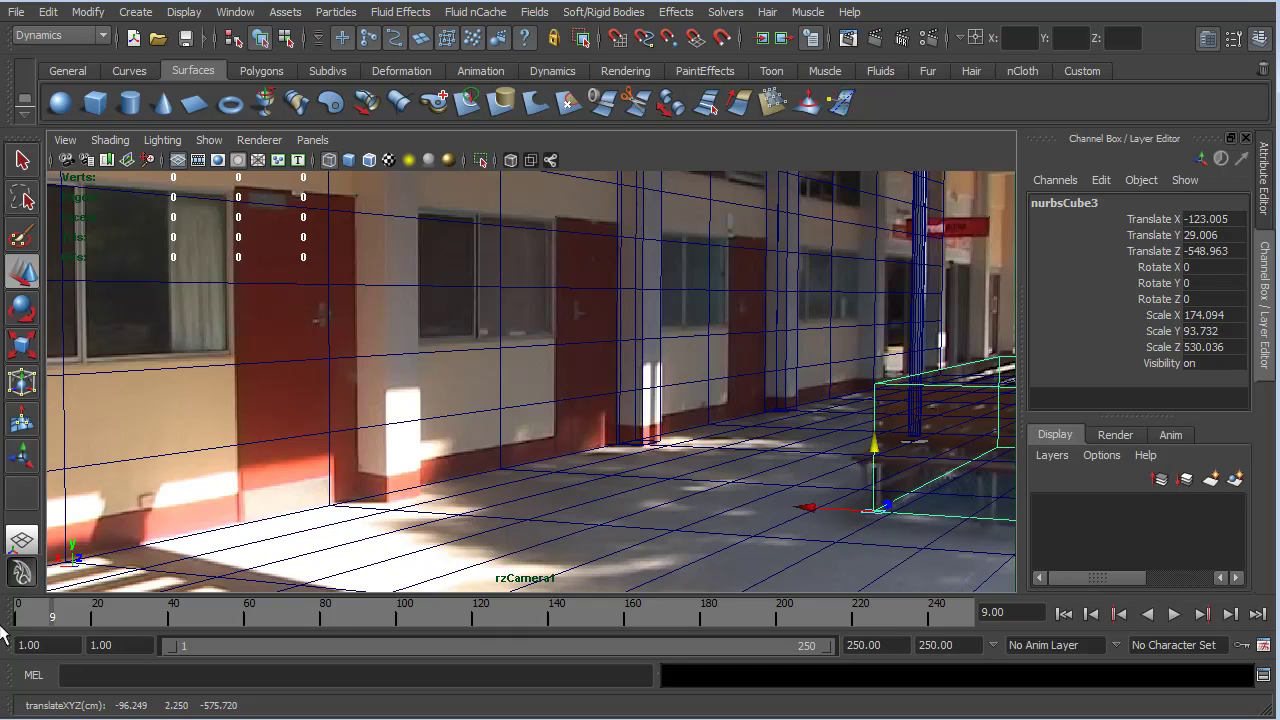
left_click_drag(58, 613, 176, 690)
left_click_drag(176, 617, 66, 617)
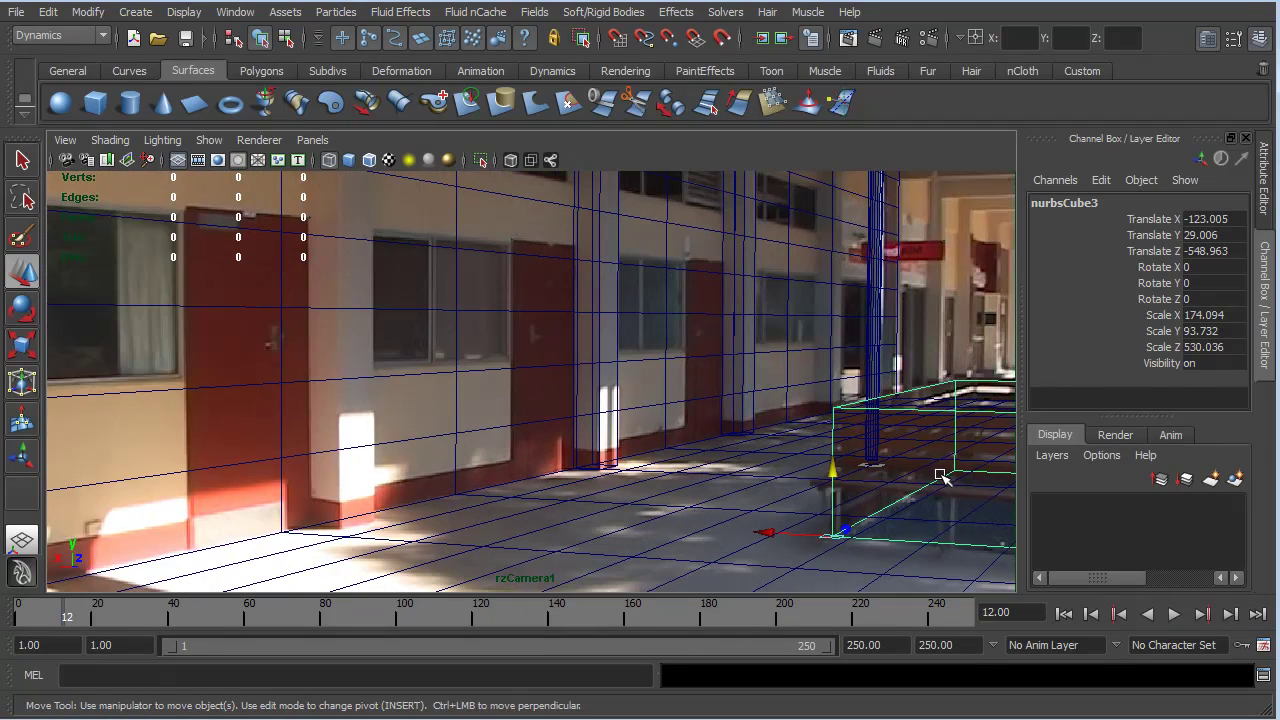
left_click_drag(66, 614, 564, 621)
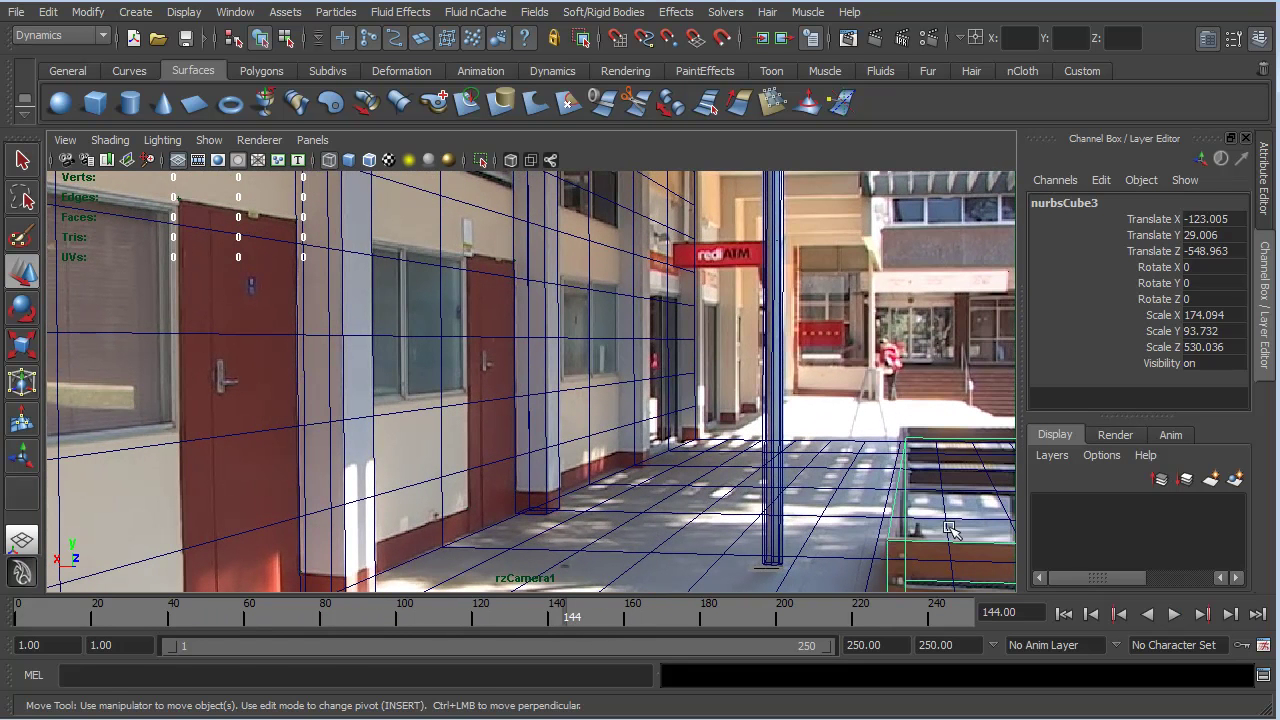
- Rotate nurbsCube3 0.611° about Y, scrubbing the footage to check its angle
key("e")
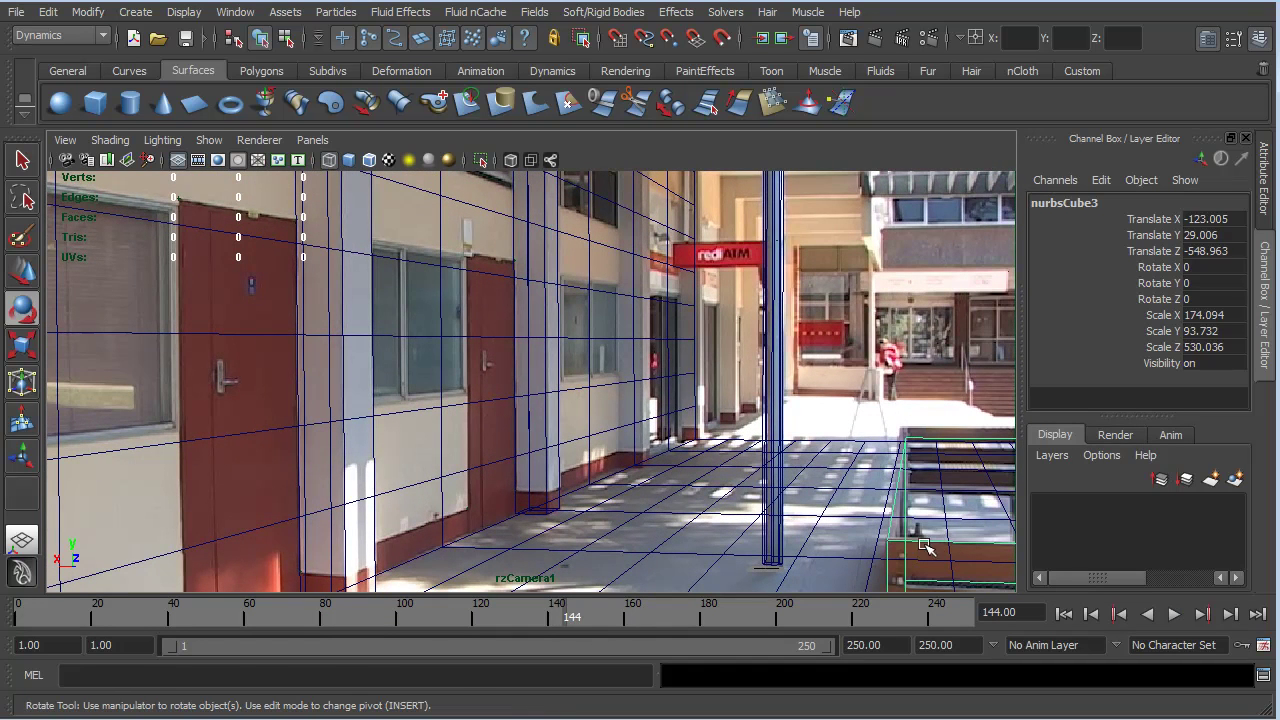
left_click_drag(562, 621, 41, 640)
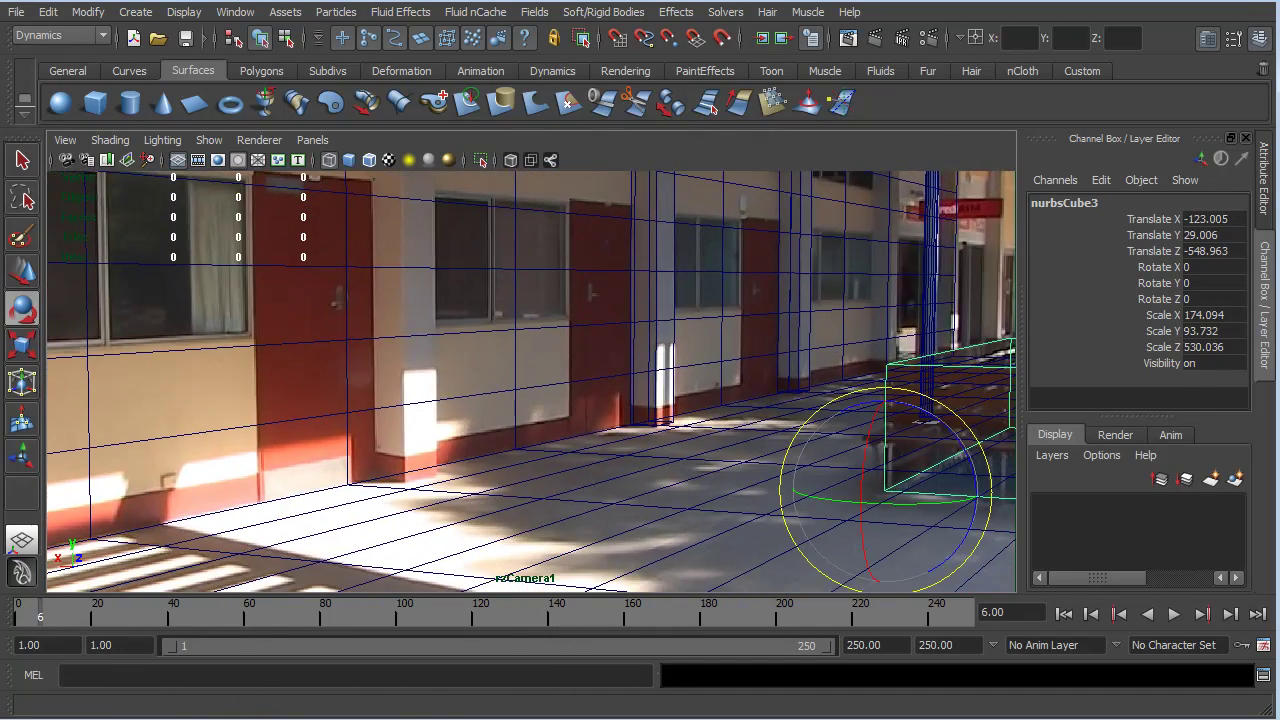
left_click(935, 502)
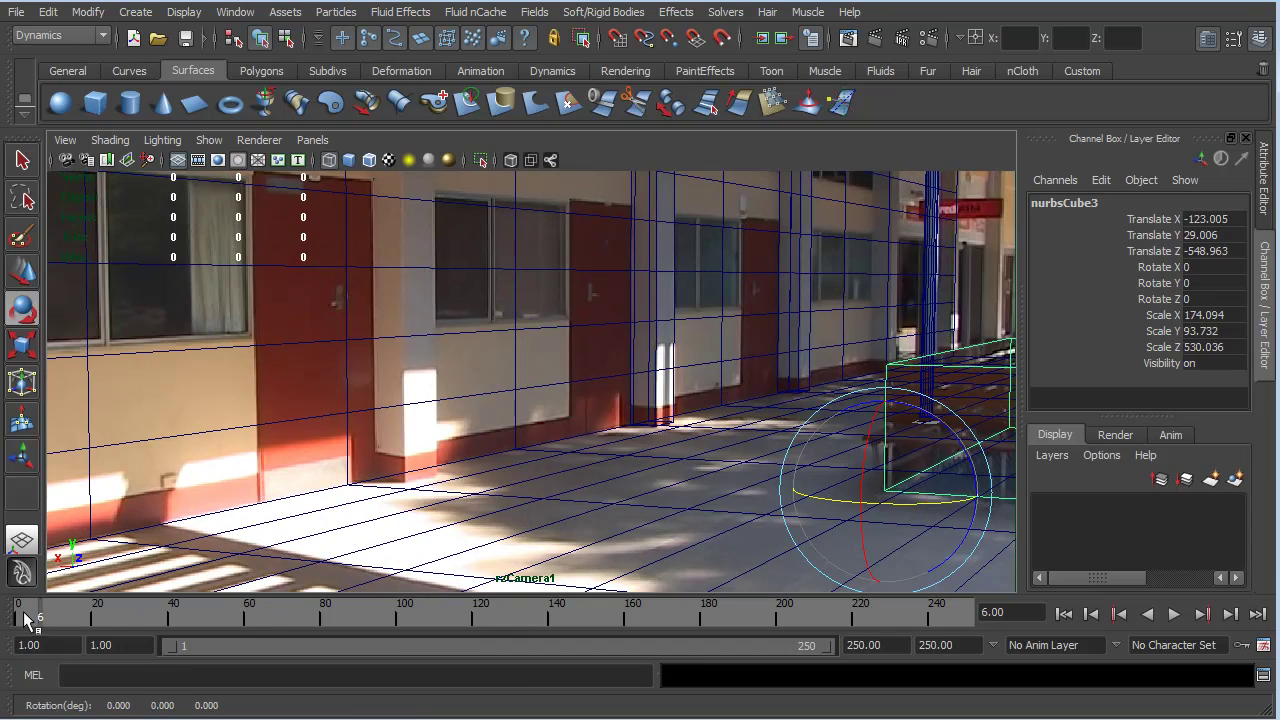
left_click_drag(37, 608, 587, 614)
mouse_move(857, 529)
middle_mouse_down()
mouse_move(851, 541)
mouse_move(846, 529)
middle_mouse_up()
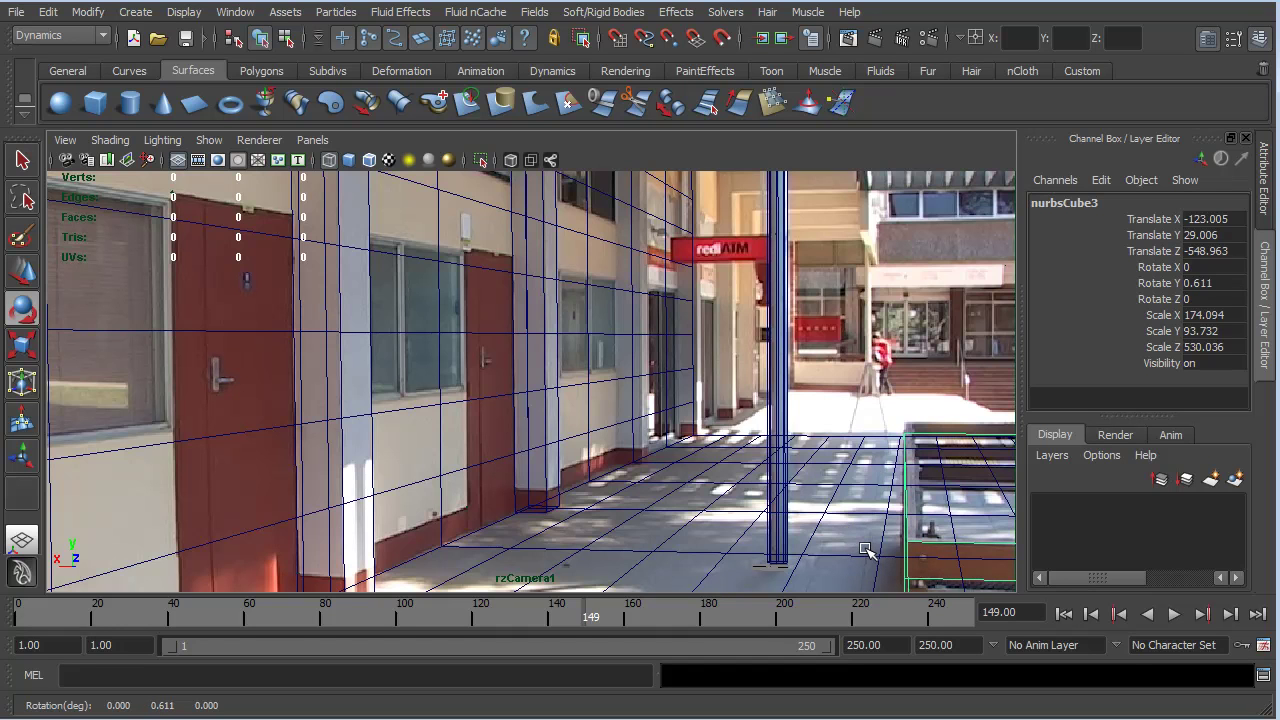
- Stretch the cube to Scale Z 657.205 along the planter, running the footage to verify
key("r")
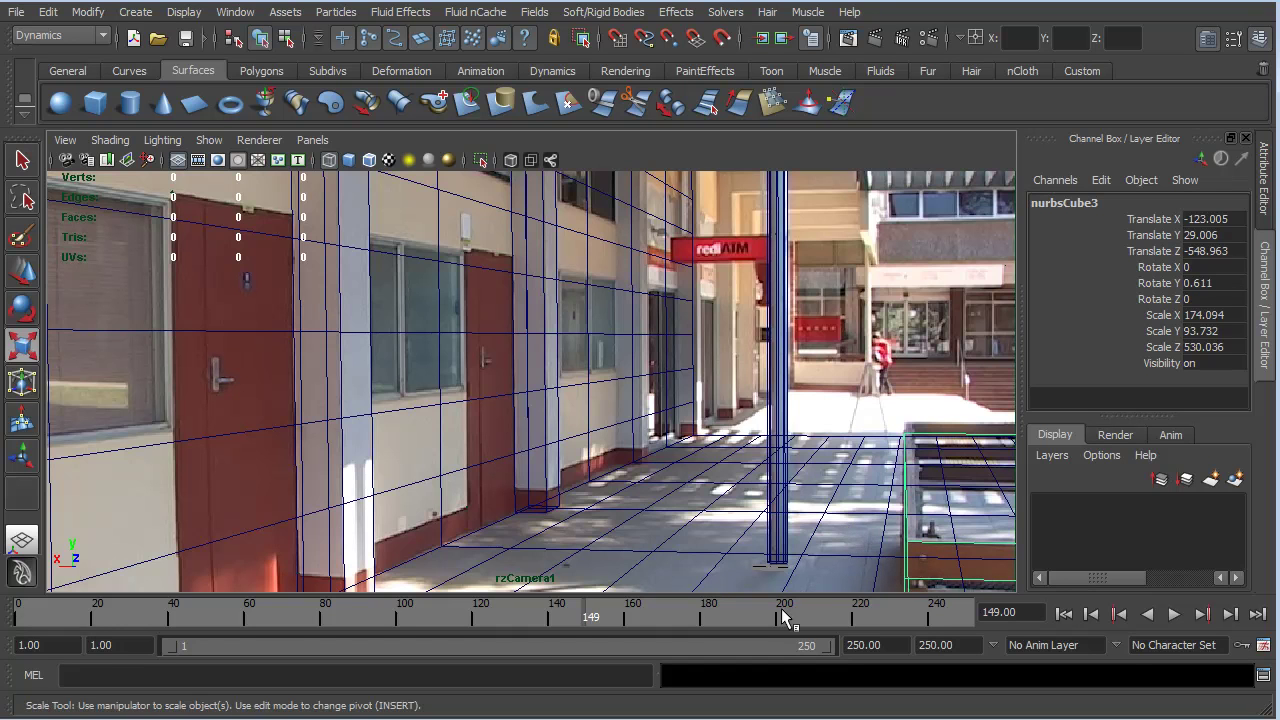
key("alt+v")
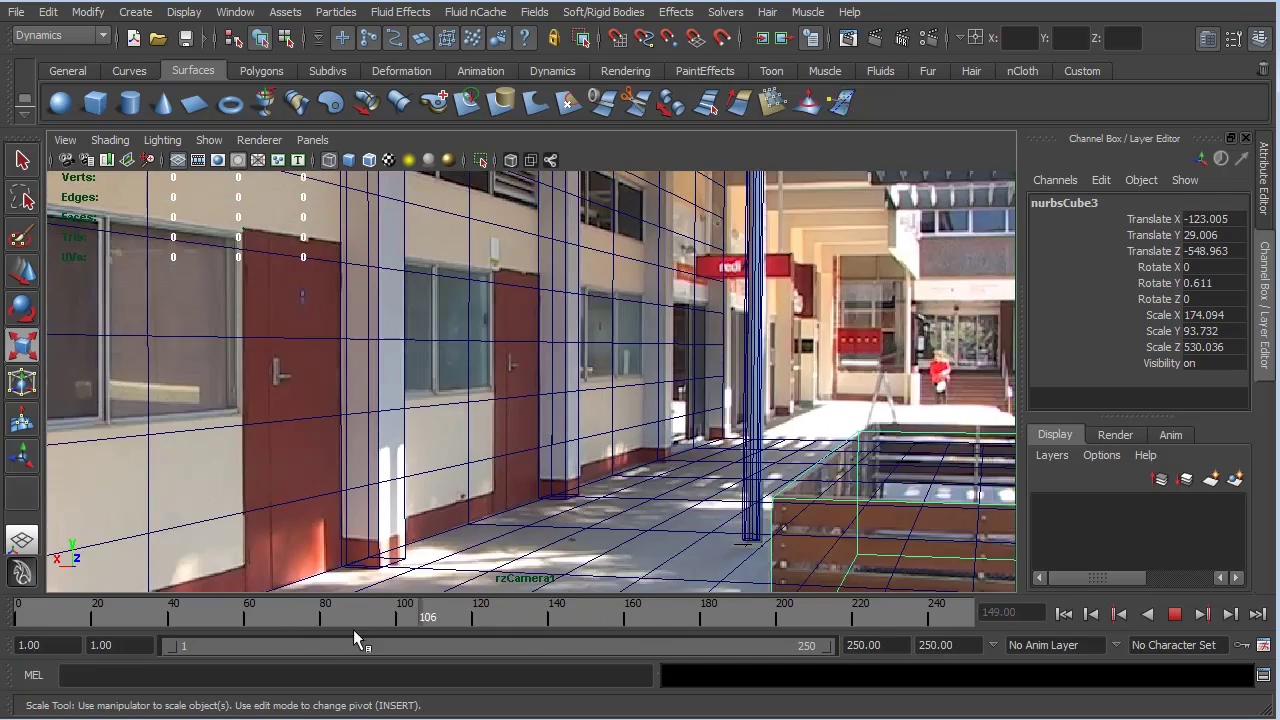
key("alt+shift+v")
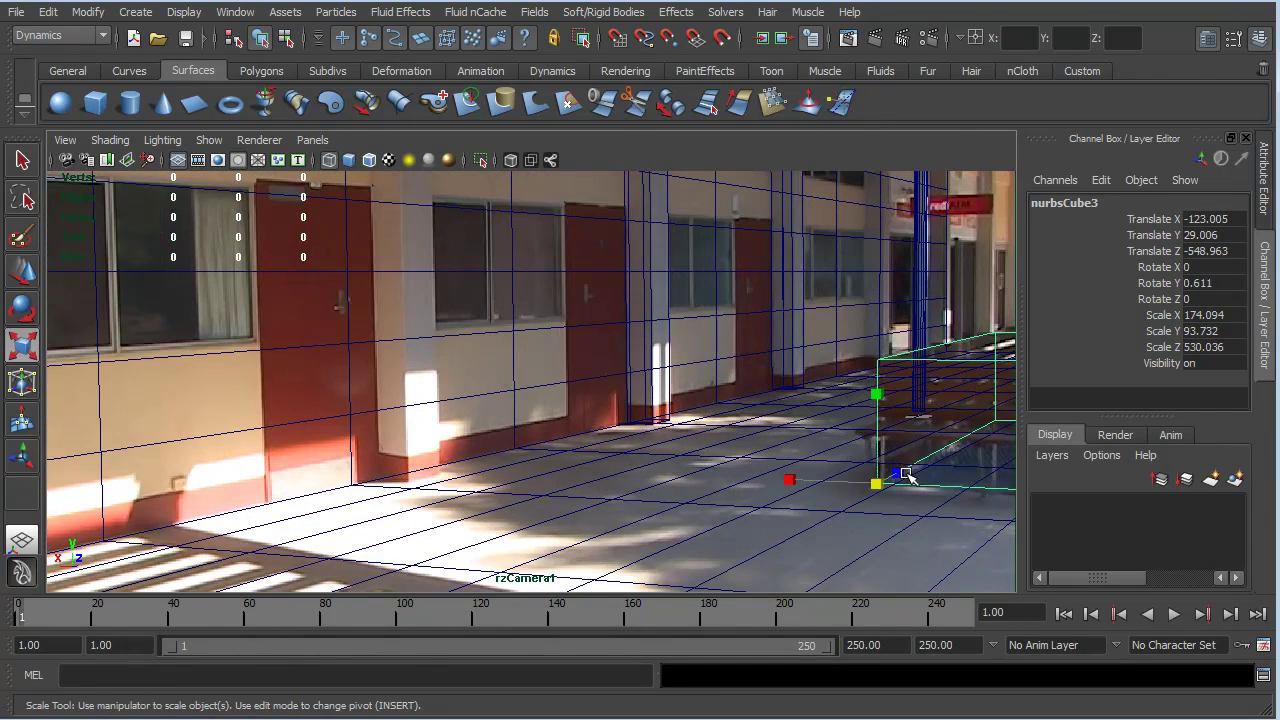
left_click_drag(494, 620, 714, 619)
left_click_drag(764, 536, 785, 499)
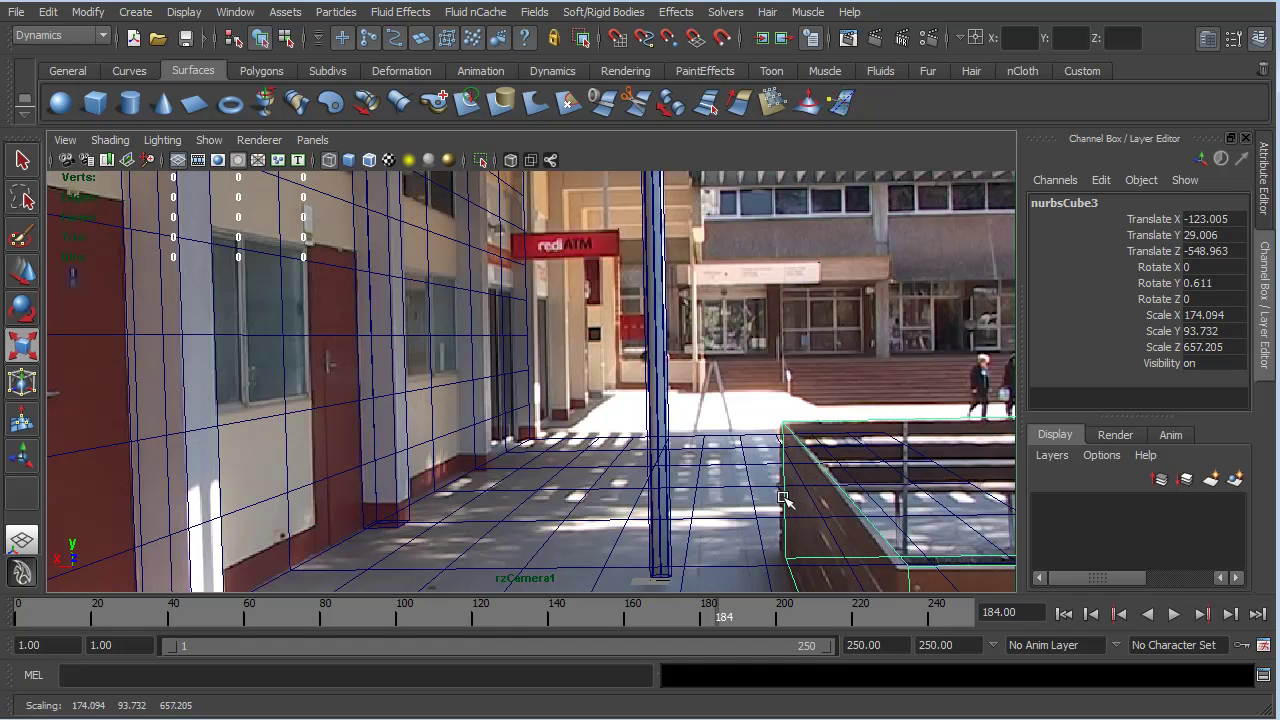